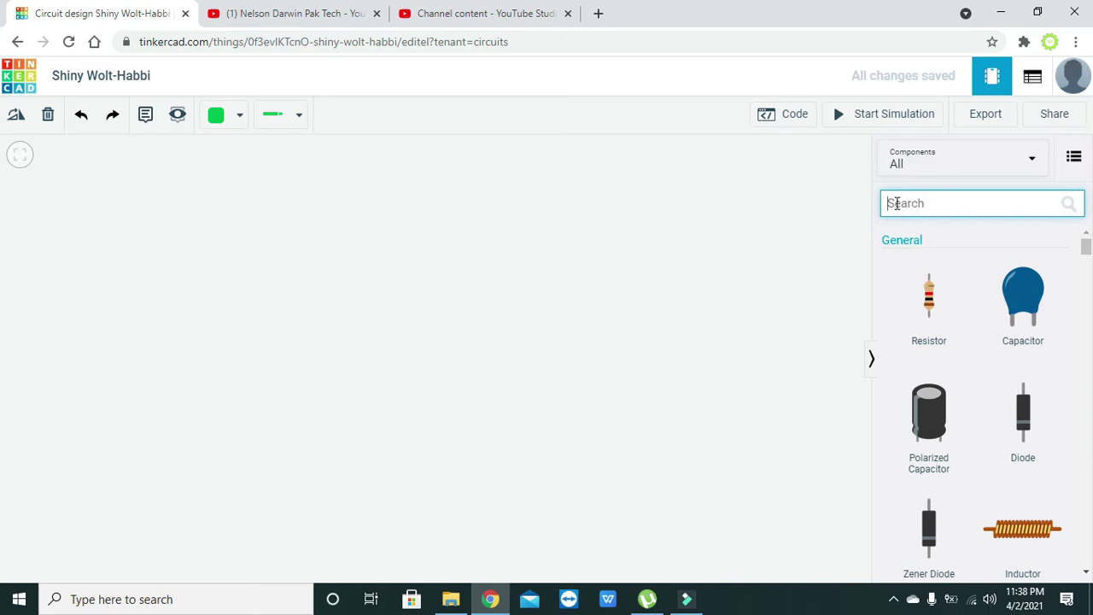
Place a 74HC04 Hex Inverter, rotate it three times to stand upright, and position it.
click(902, 203)
text(74)
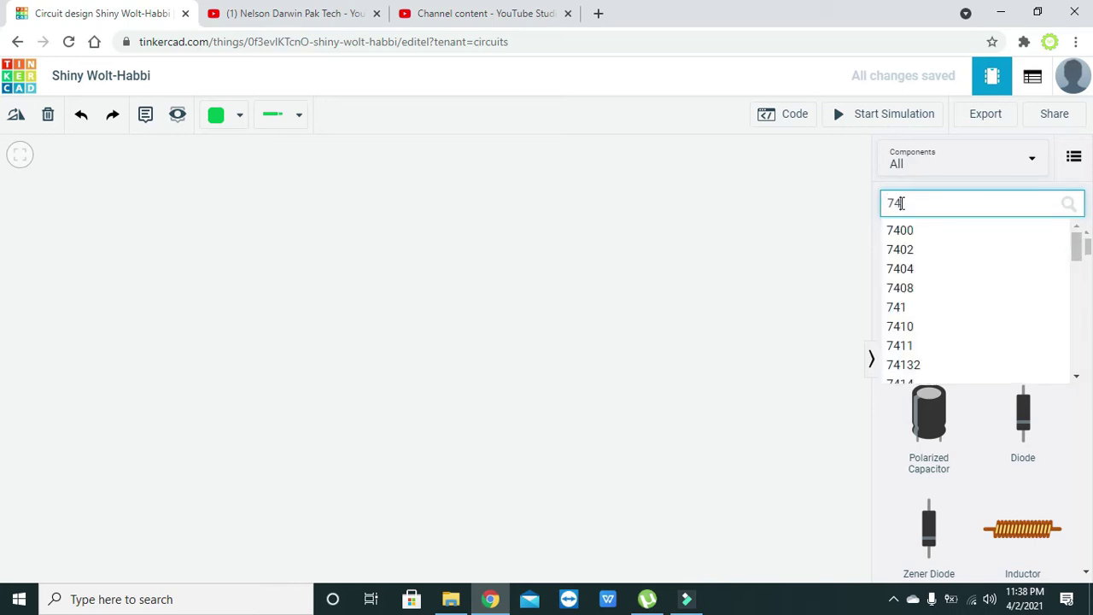
text(hc)
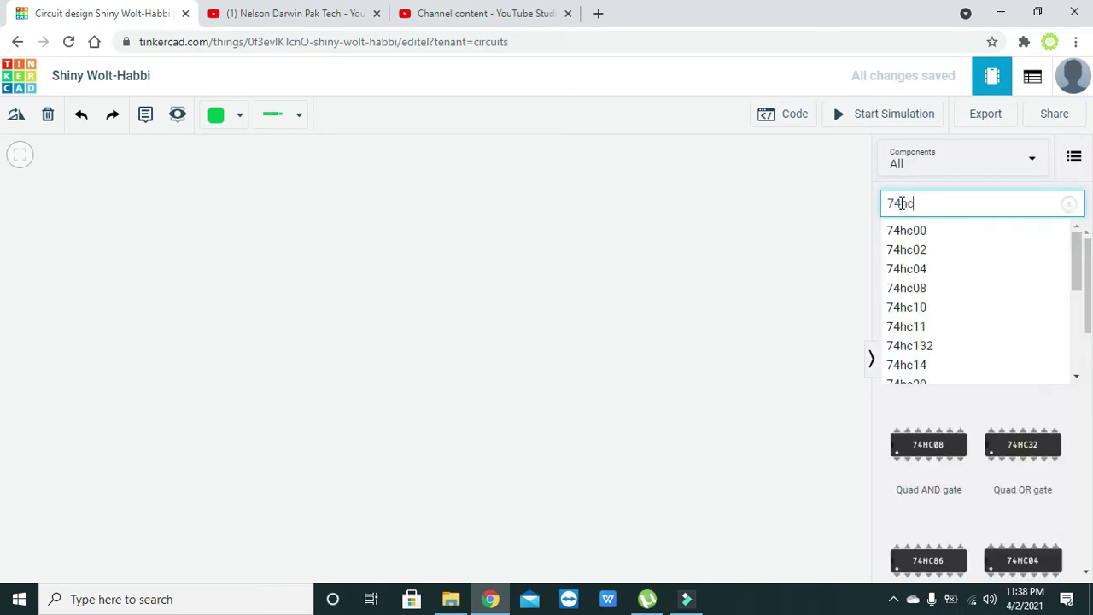
text(04)
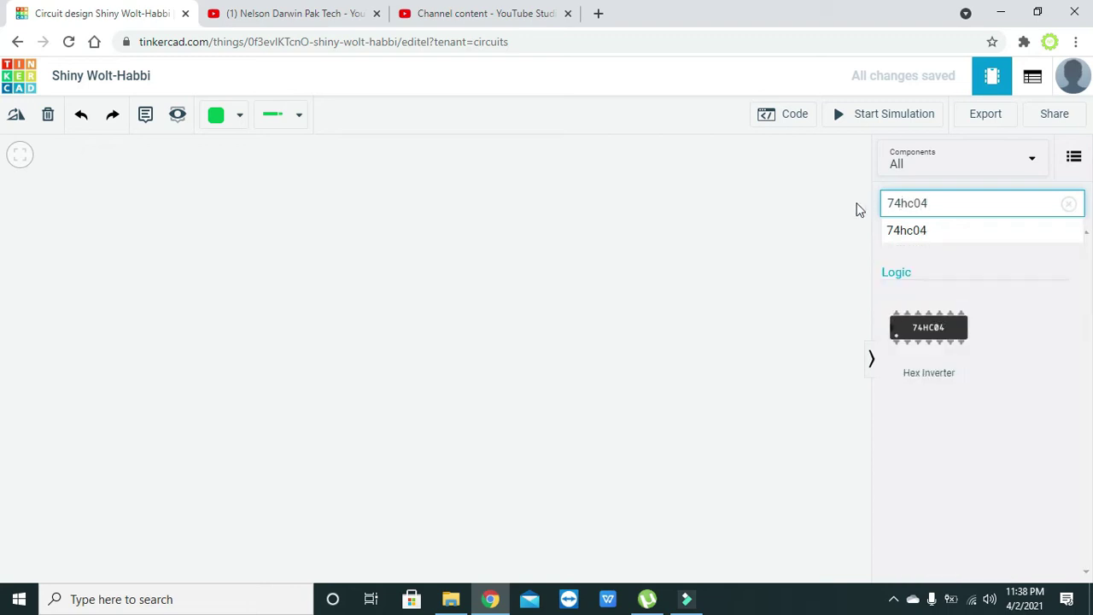
click(844, 213)
drag(937, 323, 489, 311)
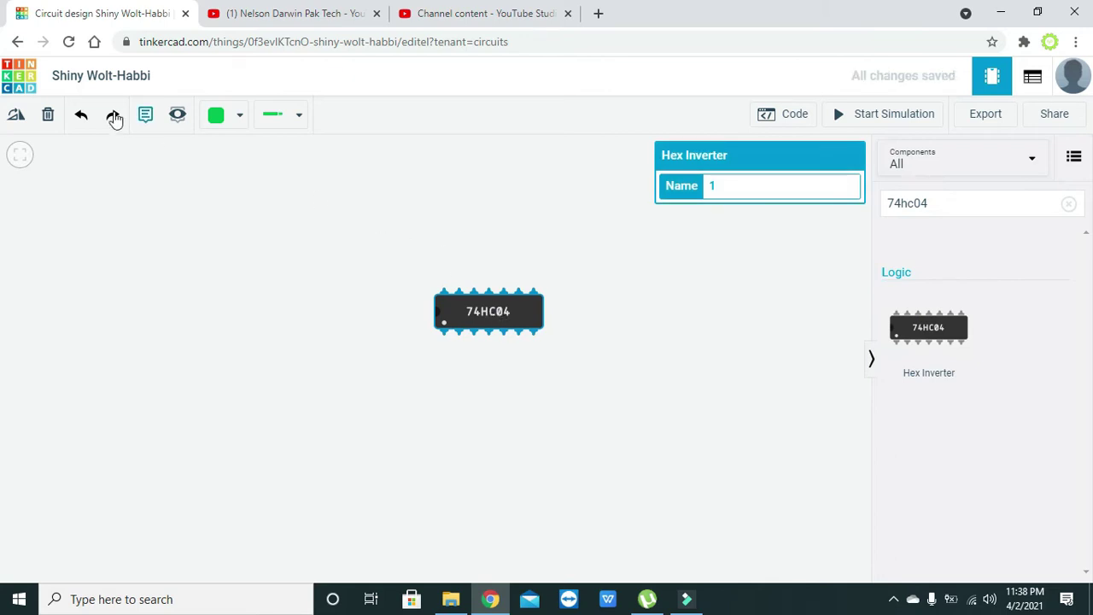
click(19, 117)
click(19, 117)
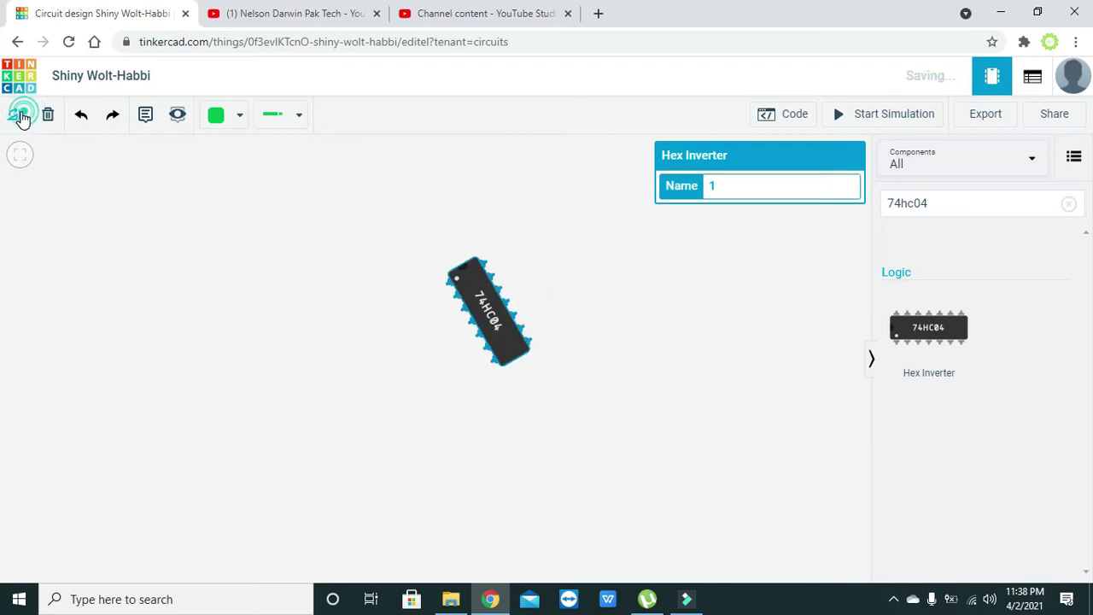
click(19, 117)
drag(478, 325, 456, 378)
click(517, 388)
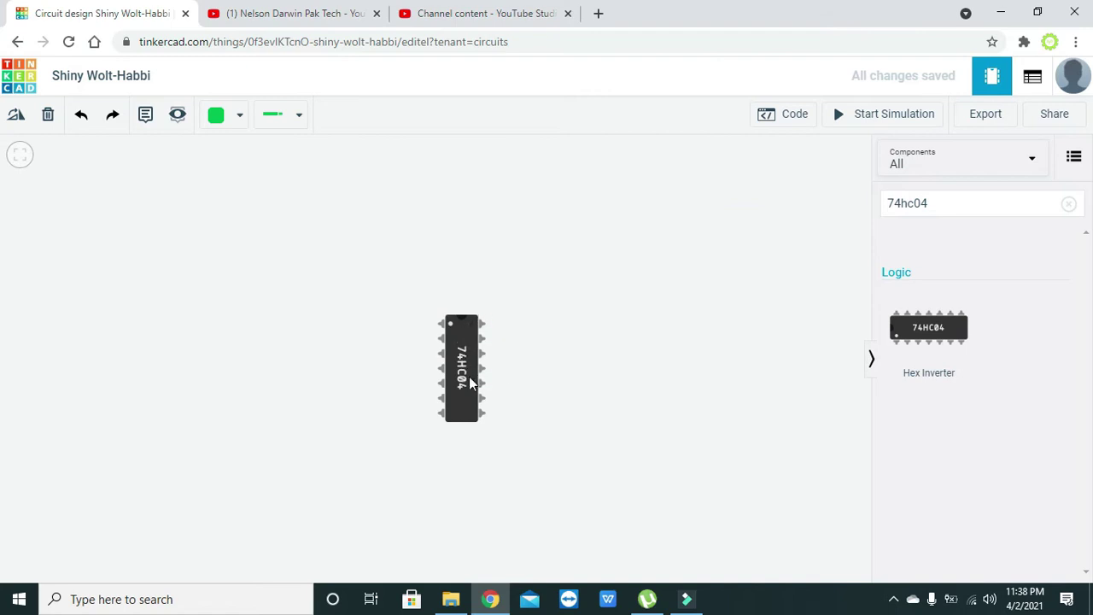
Search 'battery' and drop a 9V battery onto the canvas.
click(972, 202)
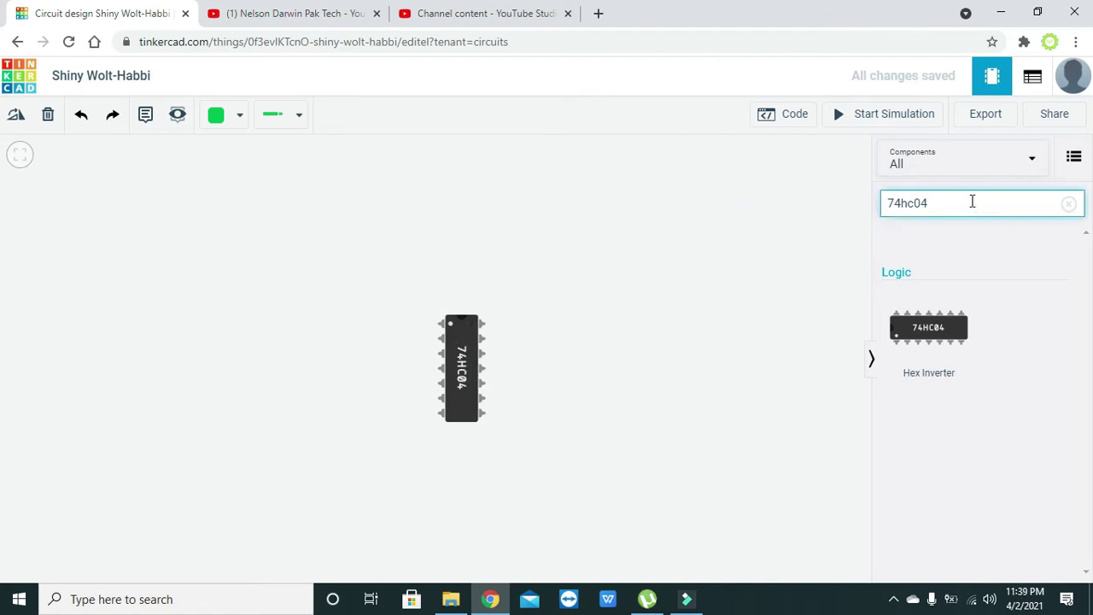
key(BackSpace)
key(BackSpace)
key(BackSpace)
key(BackSpace)
key(BackSpace)
key(BackSpace)
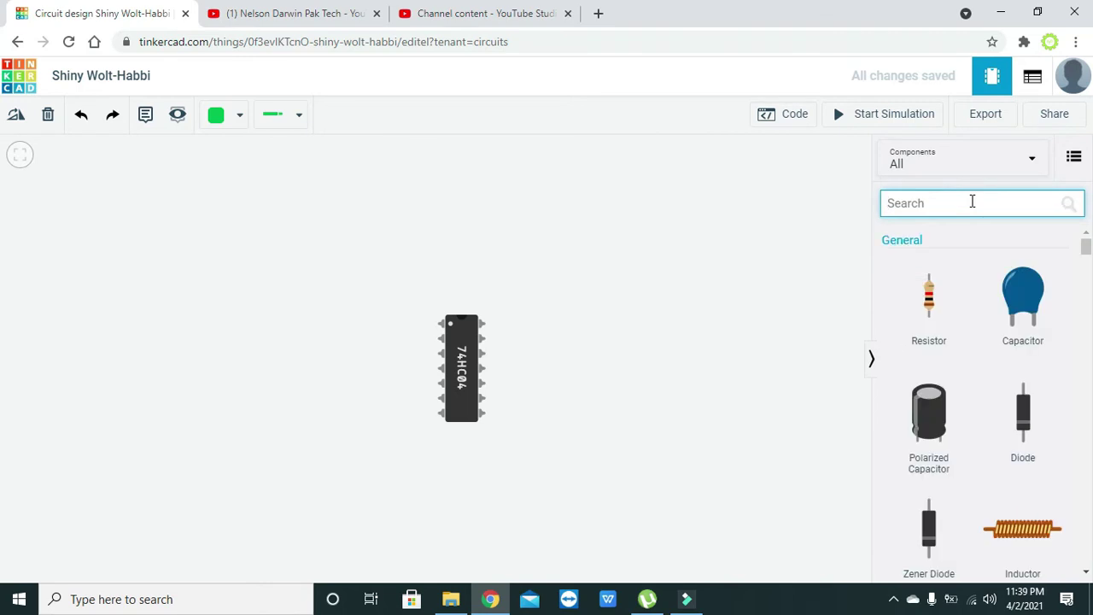
text(batte)
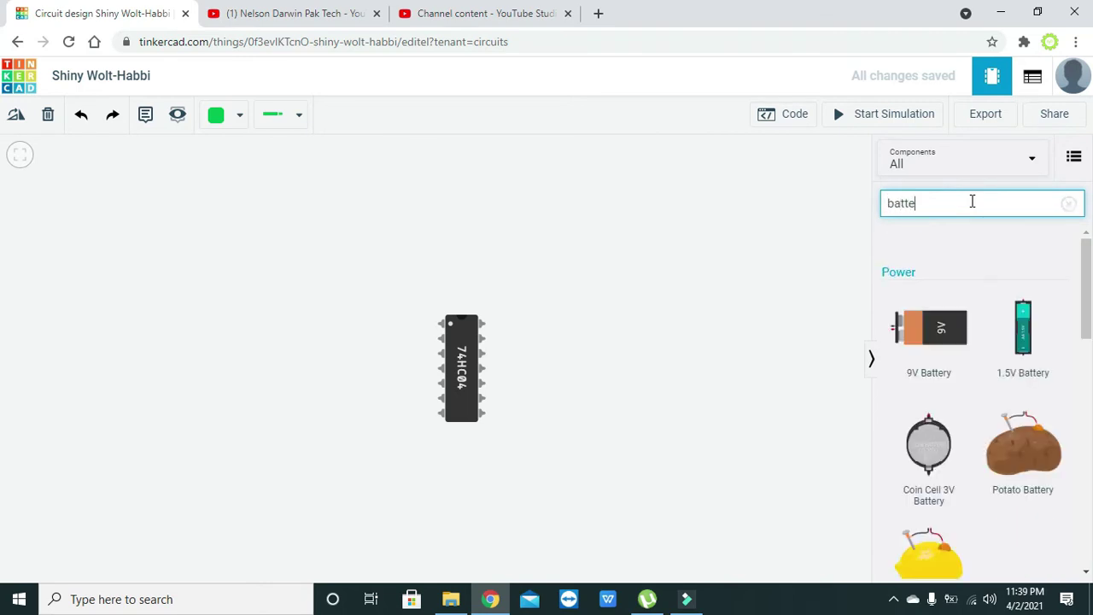
text(ry)
drag(940, 326, 165, 359)
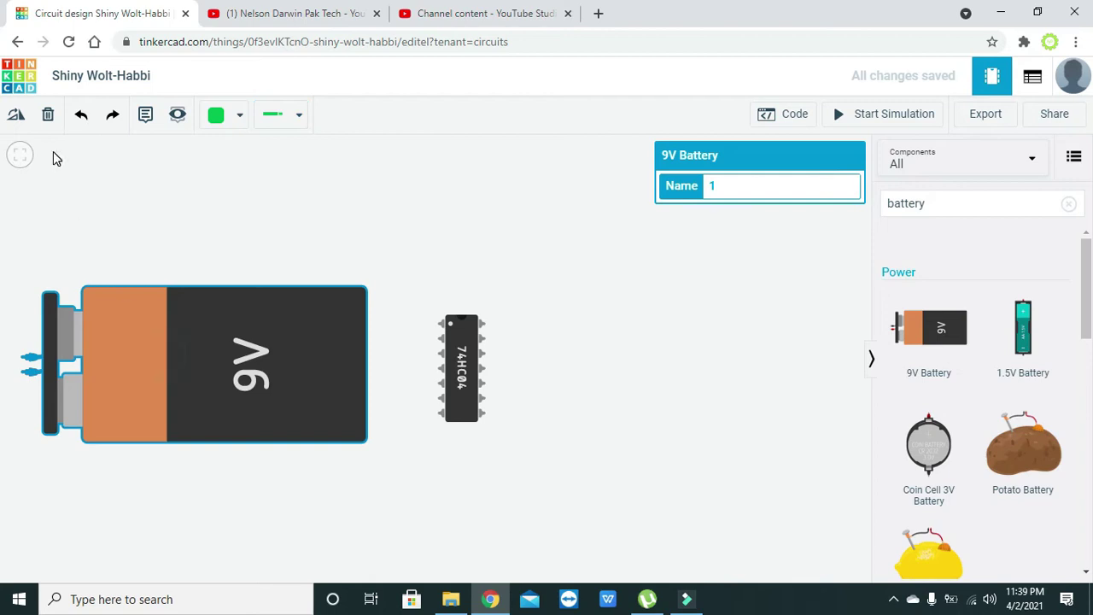
Rotate the 9V battery three times so its terminals face up, left of the chip.
click(17, 116)
click(17, 116)
click(17, 116)
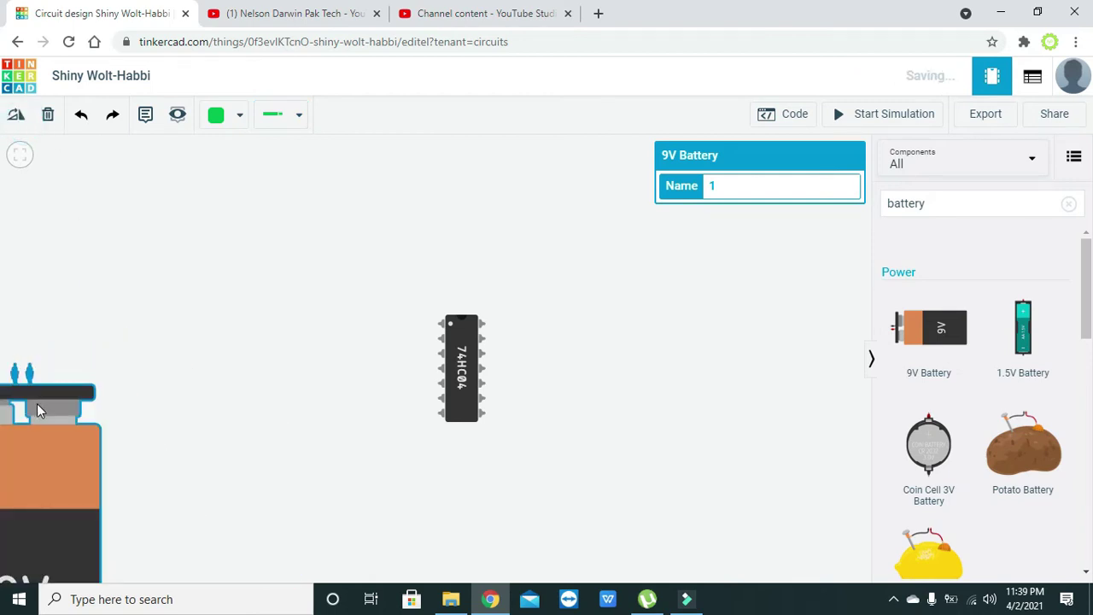
drag(124, 346, 162, 283)
click(299, 322)
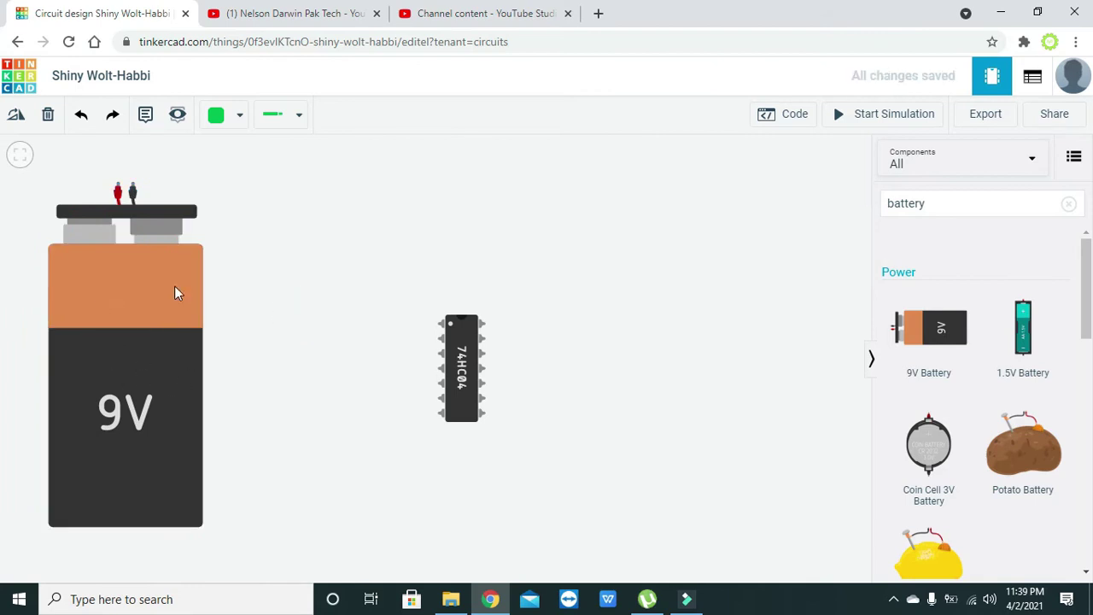
click(925, 205)
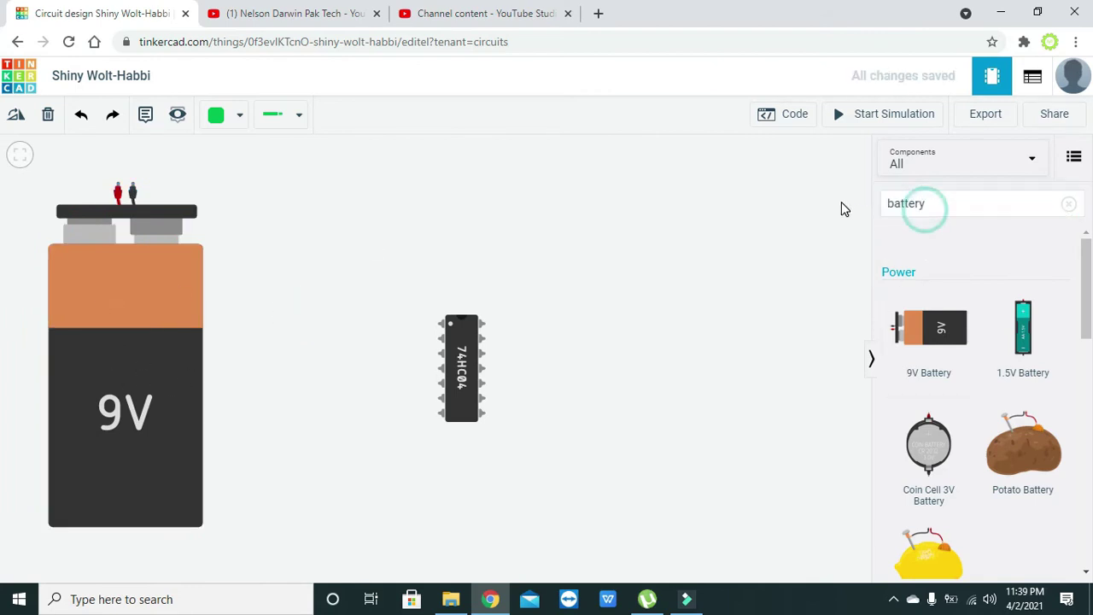
click(462, 386)
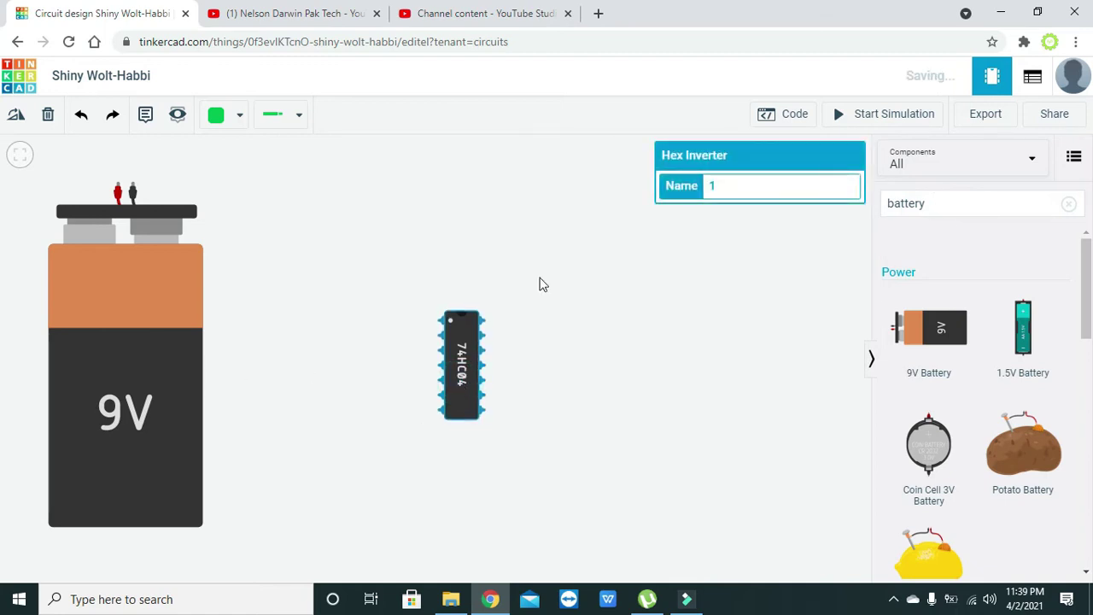
Place an LM7805 5V regulator above the battery and nudge the battery down.
click(955, 205)
key(BackSpace)
key(BackSpace)
key(BackSpace)
key(BackSpace)
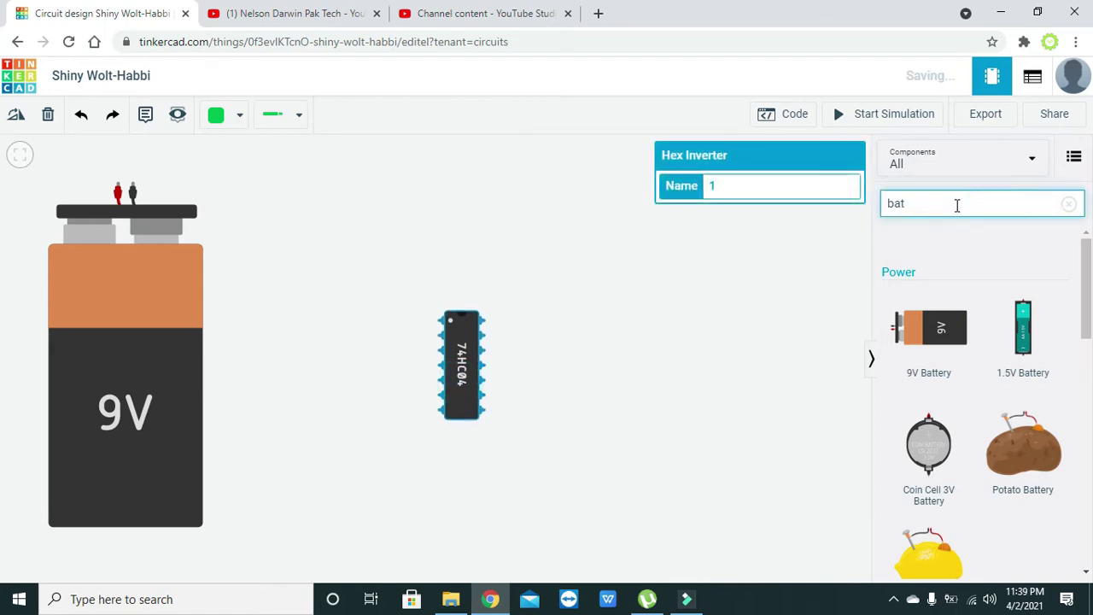
key(BackSpace)
key(BackSpace)
key(BackSpace)
text(lm7)
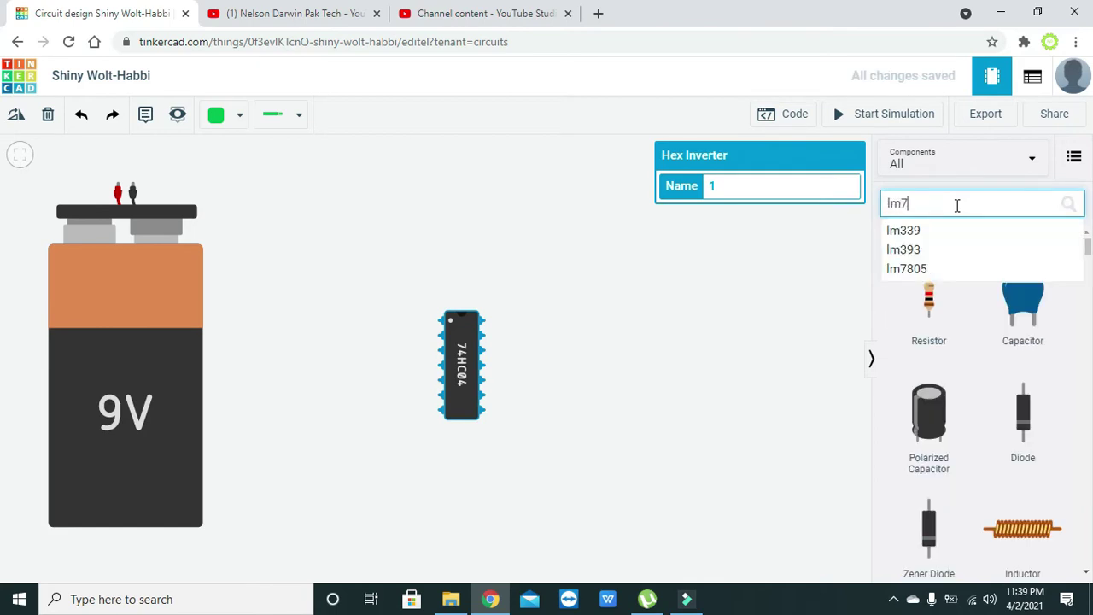
text(805)
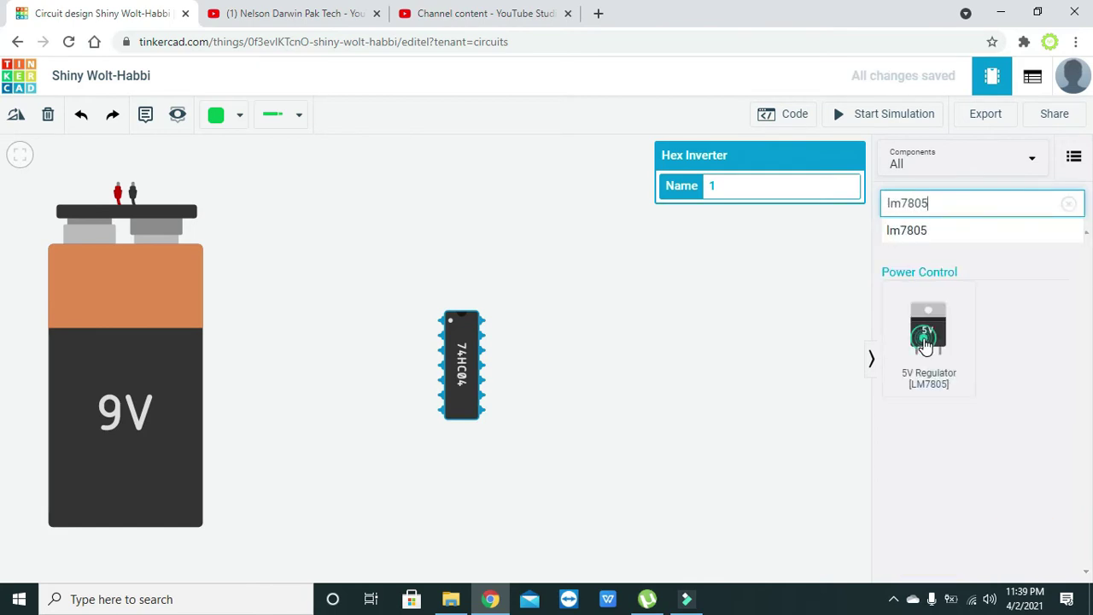
drag(925, 345, 331, 207)
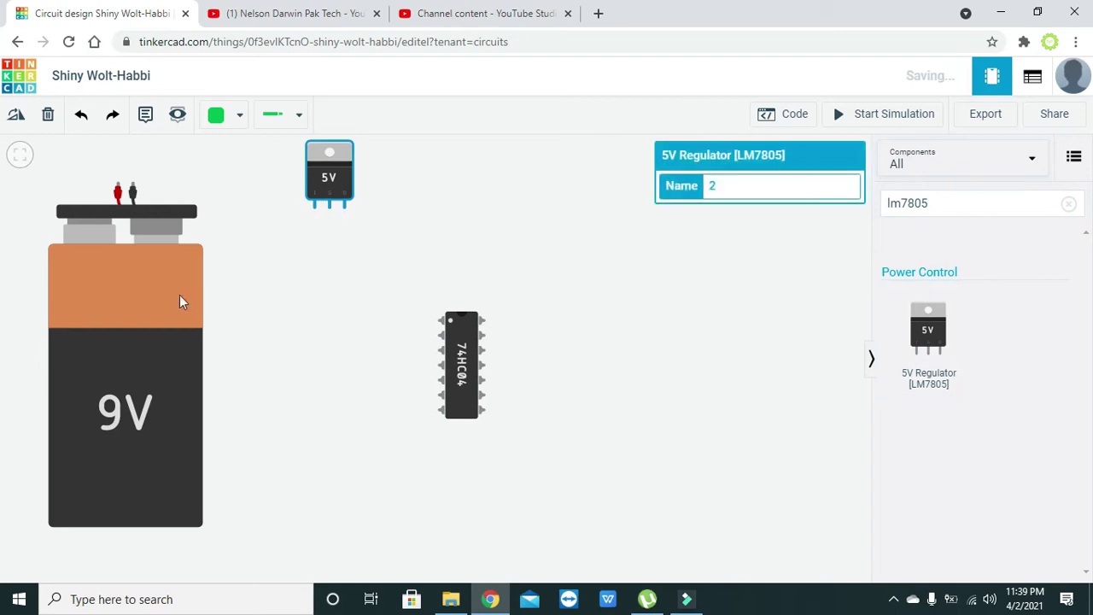
drag(179, 301, 170, 327)
click(358, 309)
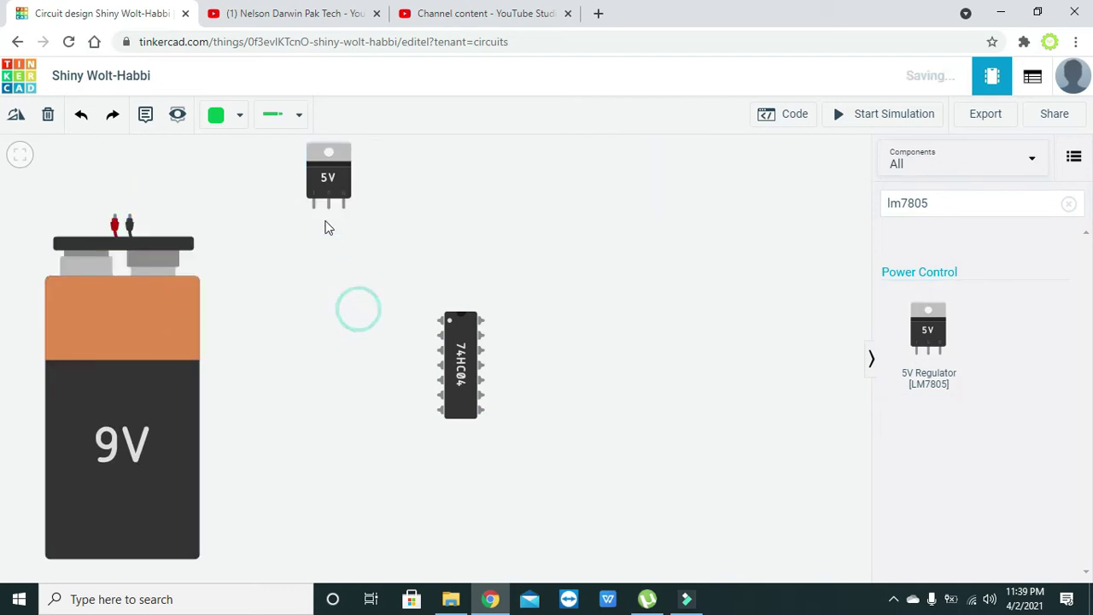
Wire the regulator's input and ground pins to the battery's positive and negative terminals.
click(314, 205)
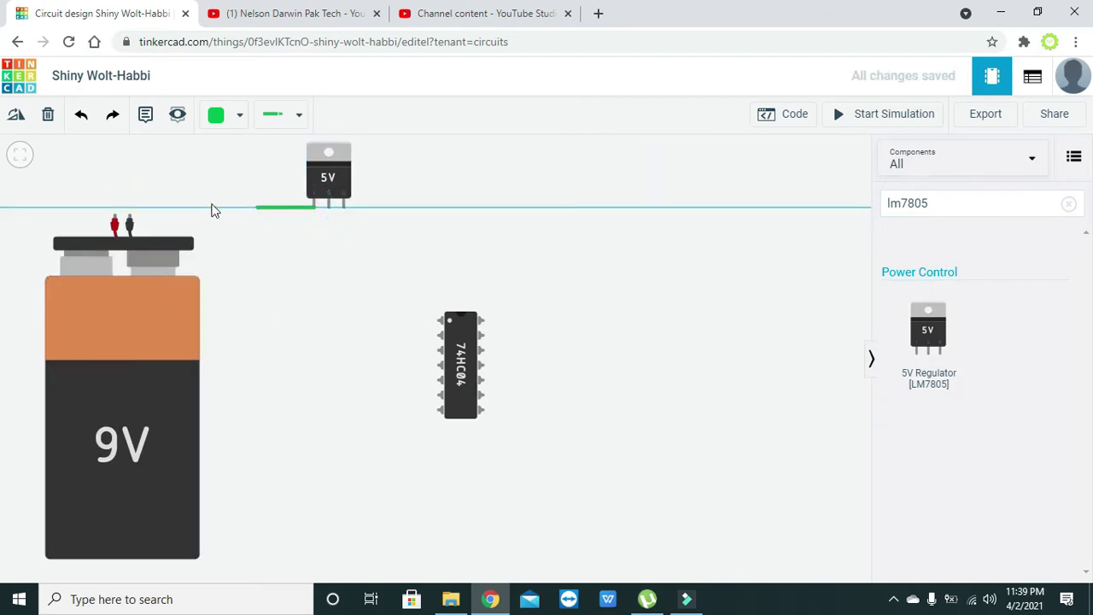
click(118, 216)
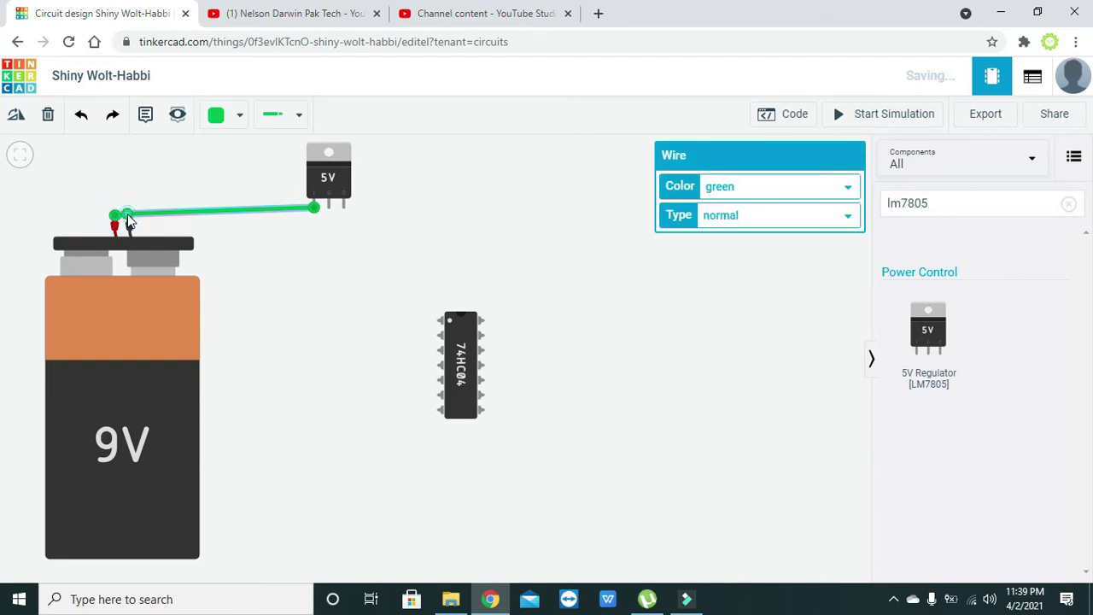
drag(127, 214, 115, 208)
click(223, 247)
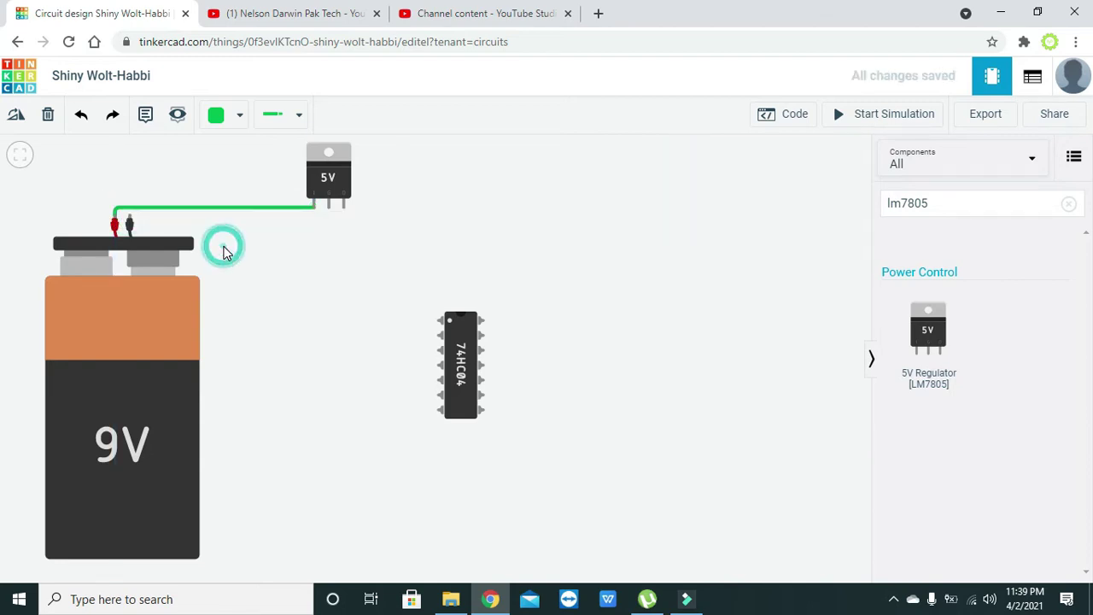
click(332, 210)
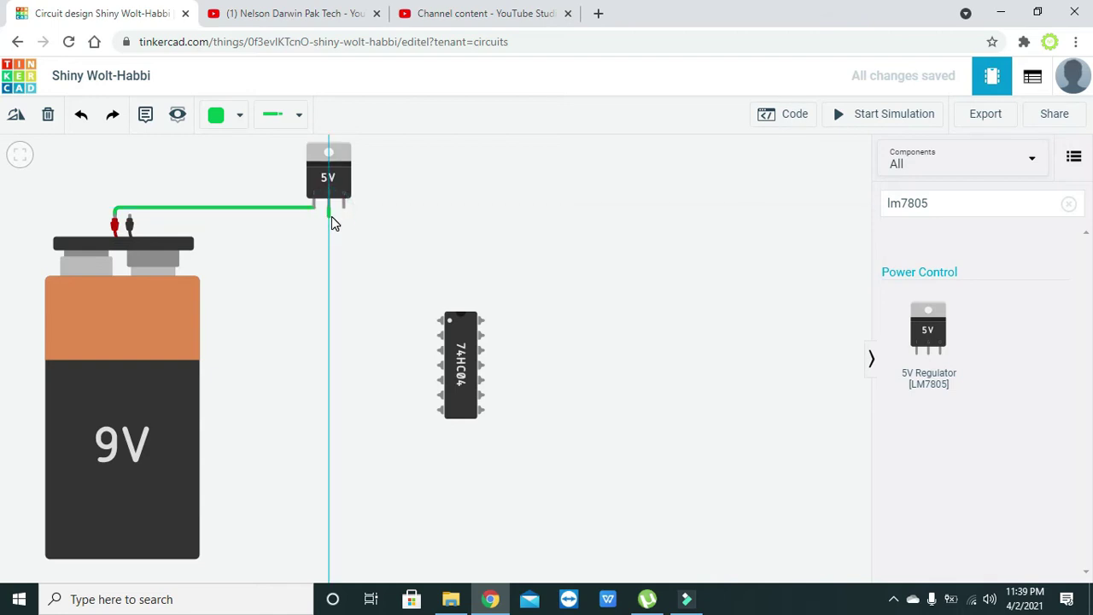
click(129, 225)
click(267, 266)
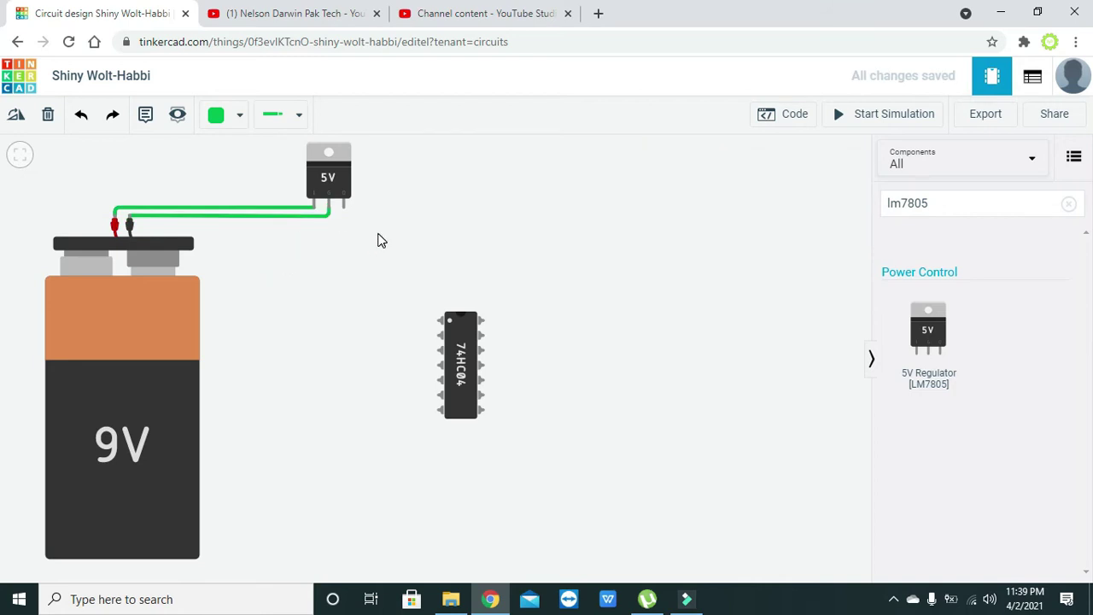
Route a bent wire from the regulator's output pin to the 74HC04's power pin.
click(345, 210)
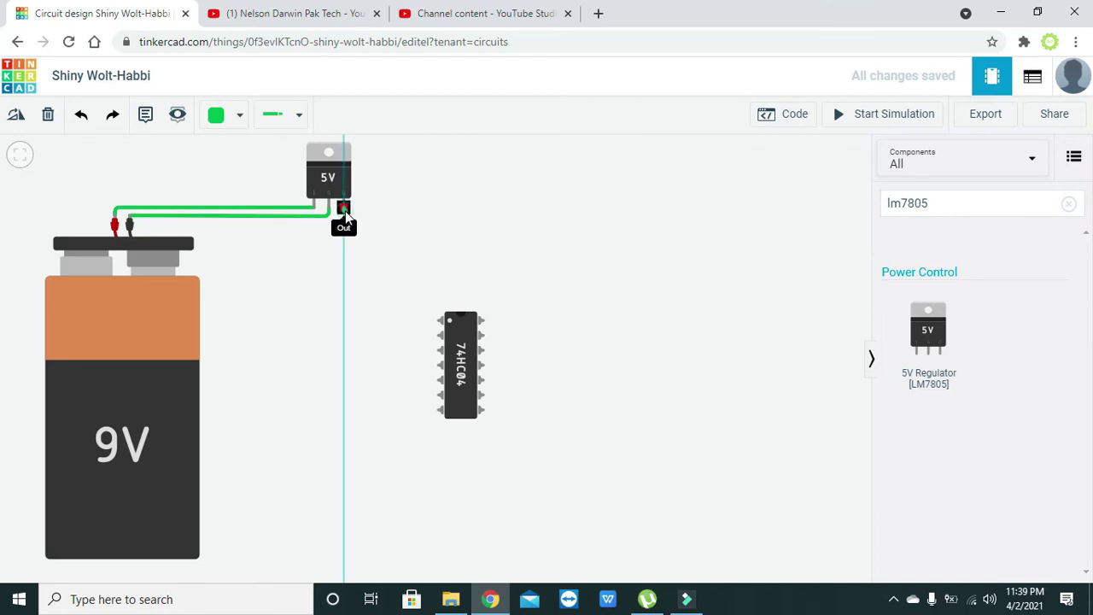
click(346, 255)
click(521, 255)
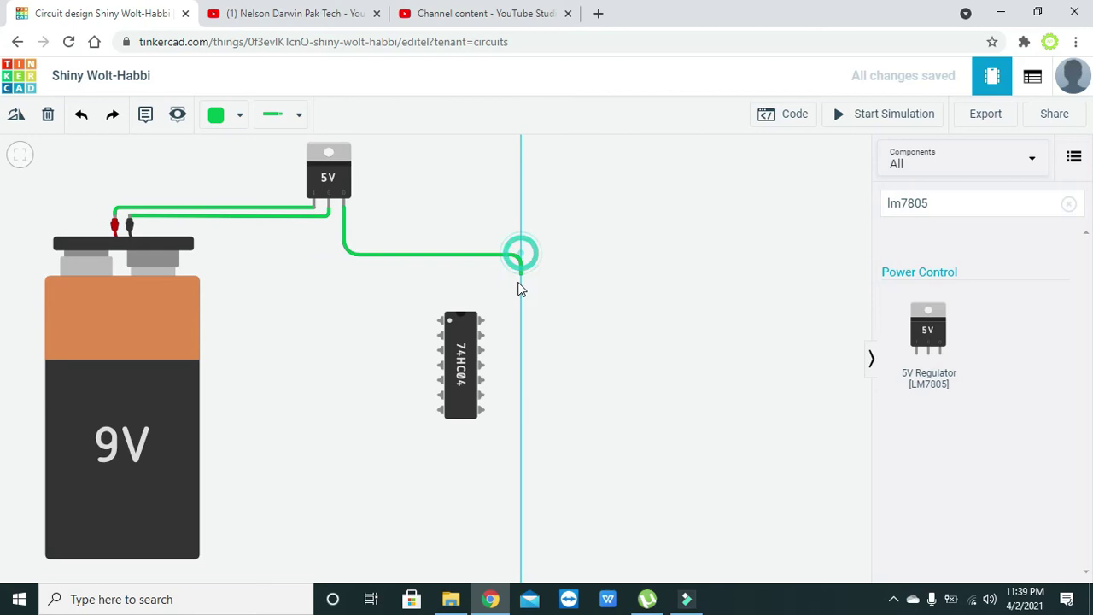
click(521, 318)
click(483, 320)
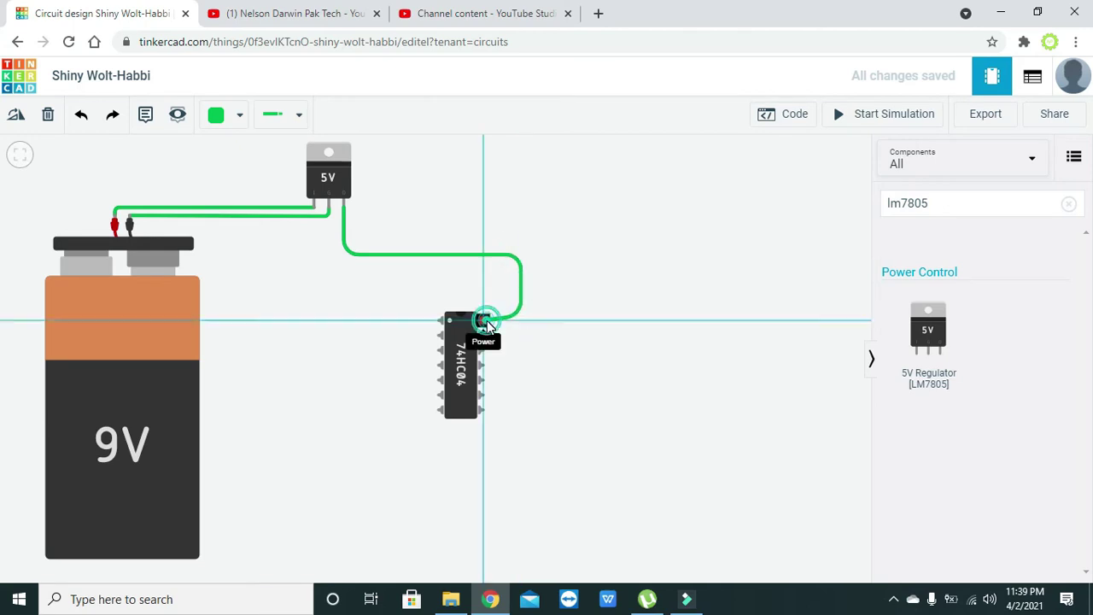
click(487, 320)
click(563, 328)
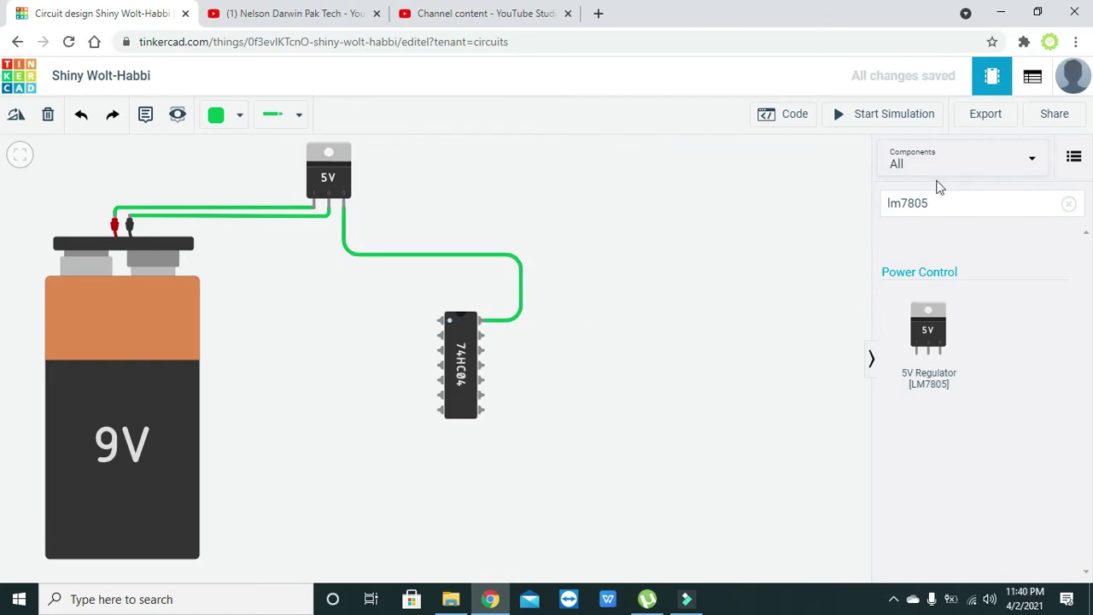
click(958, 204)
Draw a wire with one bend from the 74HC04's ground pin to the regulator's ground pin.
key(BackSpace)
key(BackSpace)
key(BackSpace)
key(BackSpace)
key(BackSpace)
key(BackSpace)
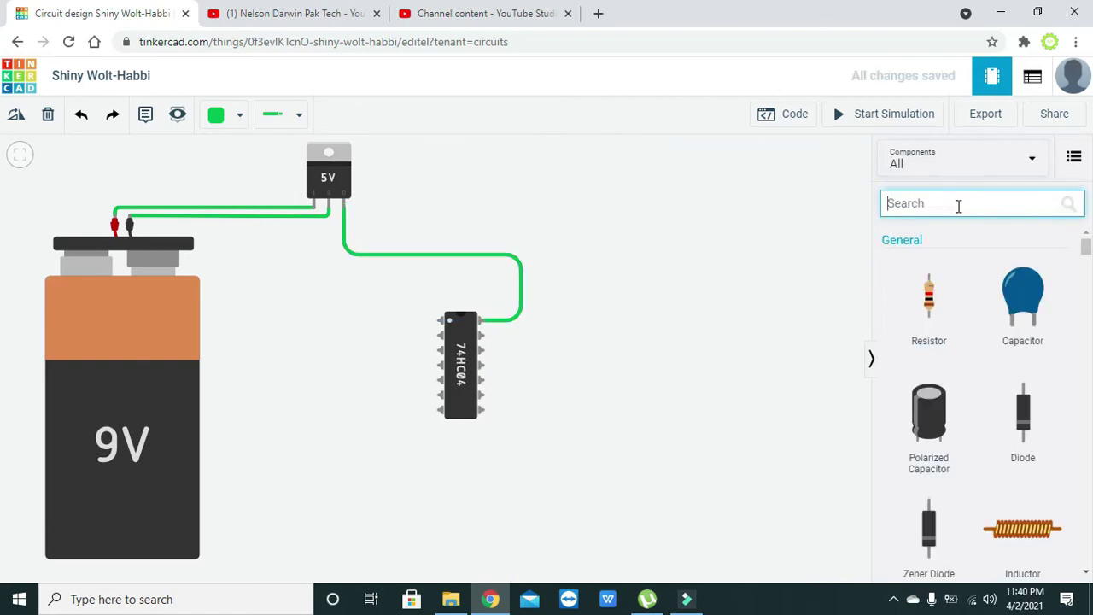
click(440, 413)
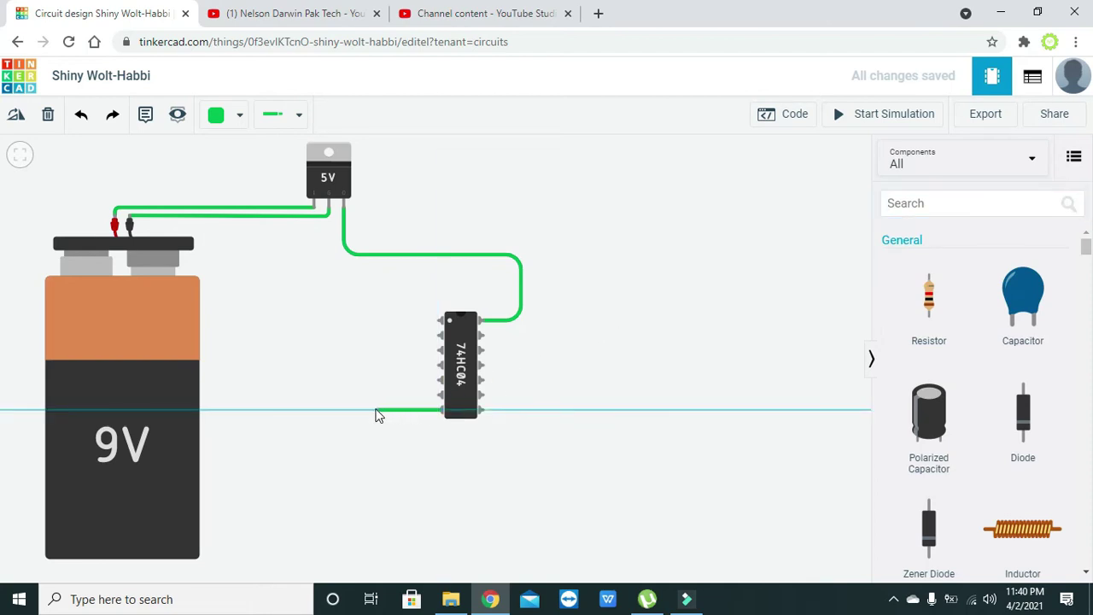
click(331, 408)
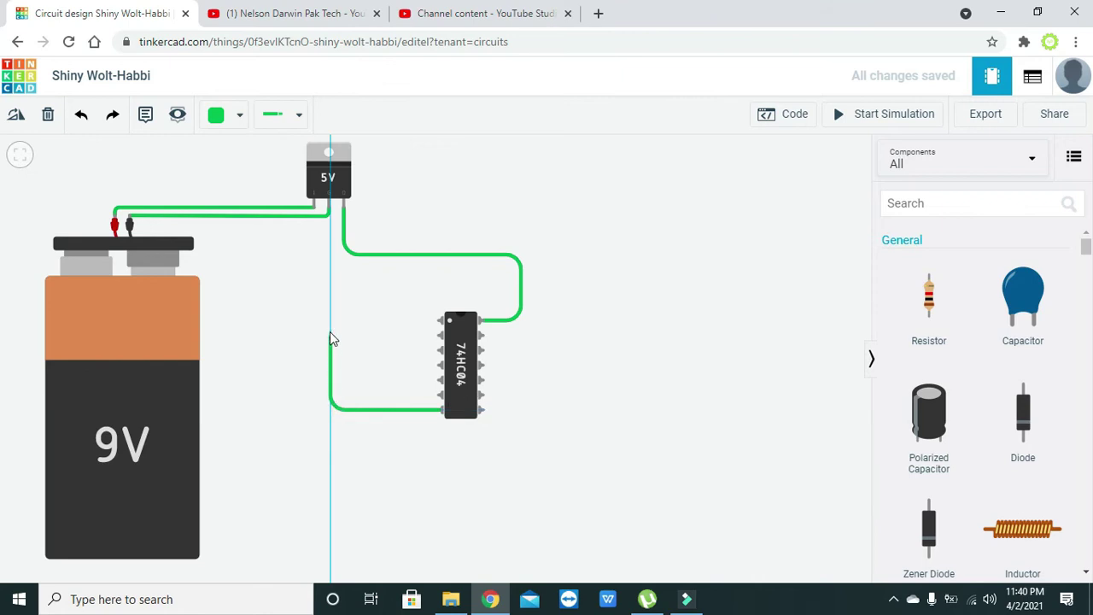
click(330, 210)
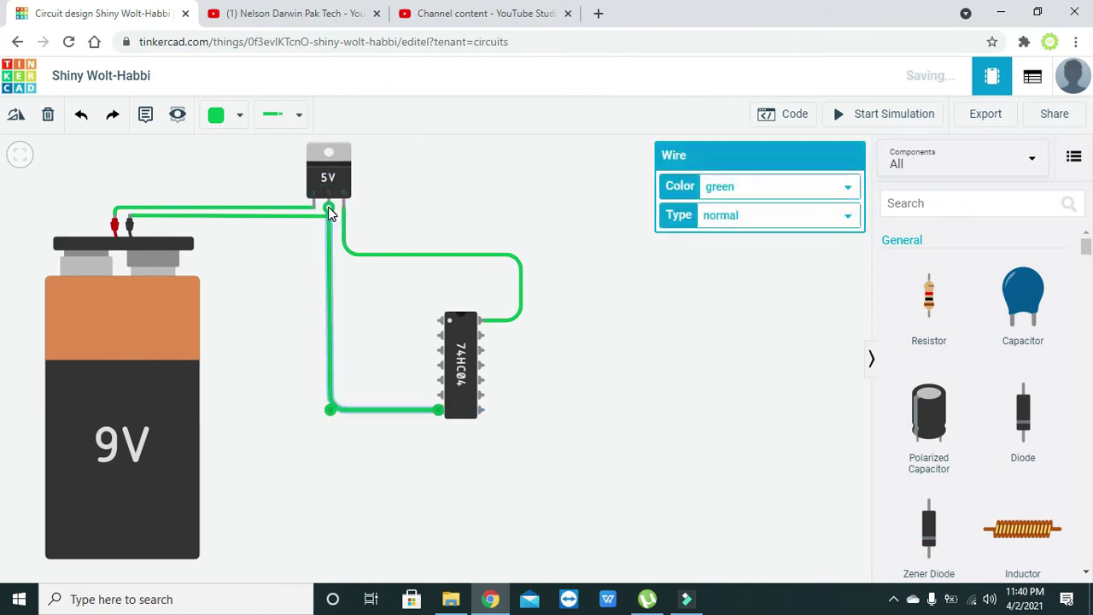
click(371, 452)
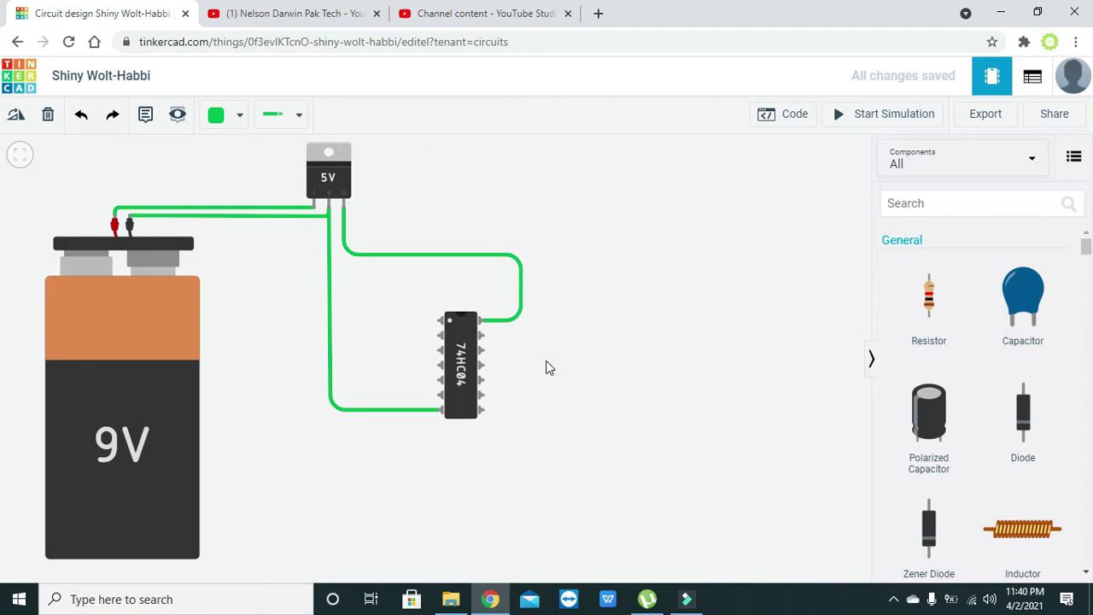
Search 'led' and place three LEDs to the right of the 74HC04.
click(912, 198)
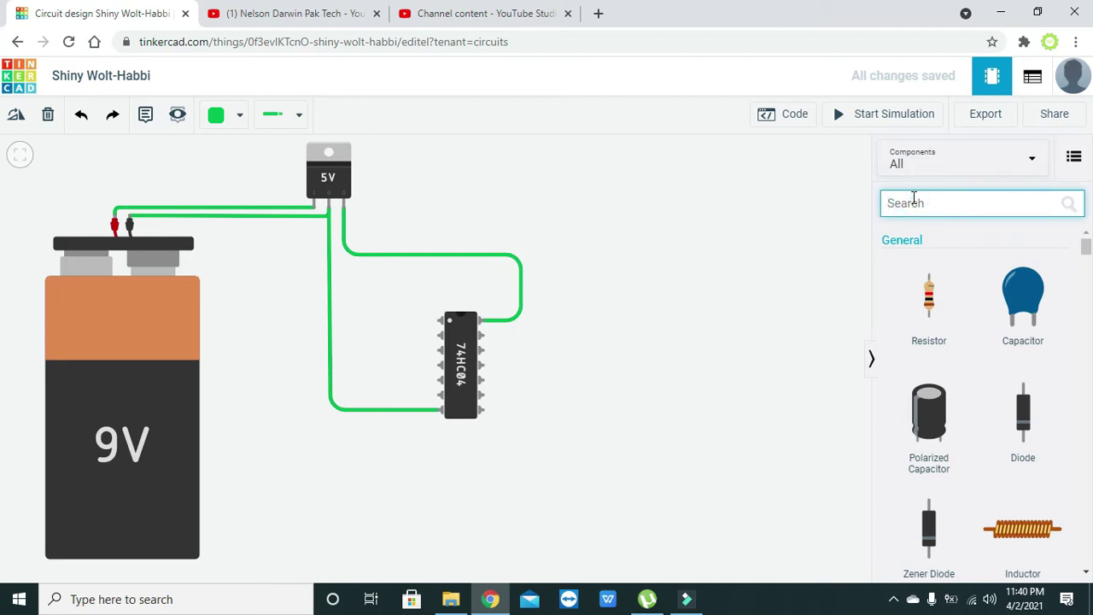
text(led)
click(766, 308)
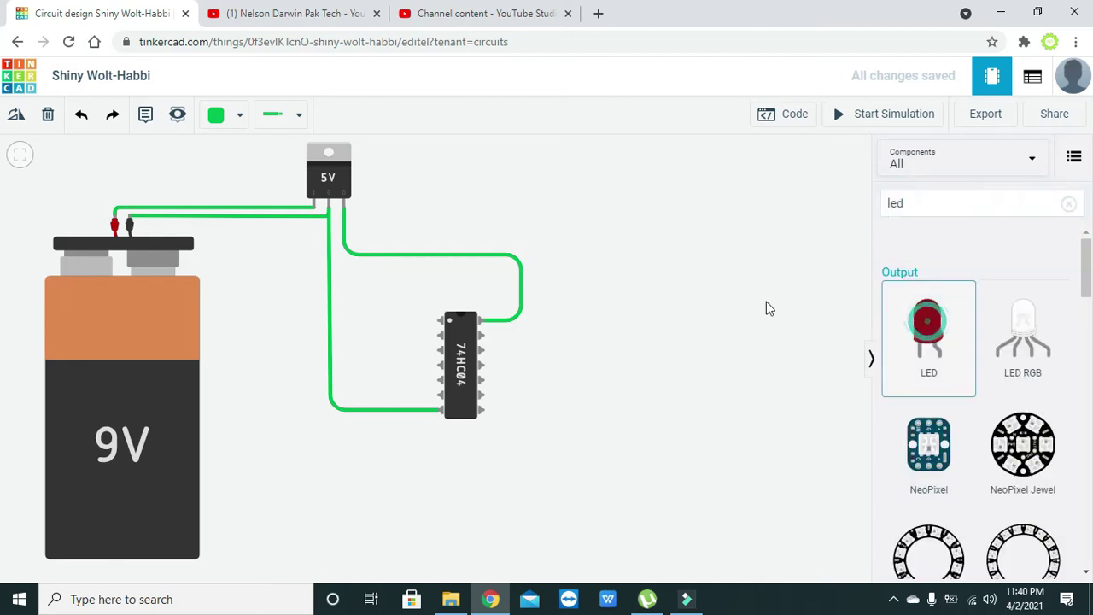
drag(766, 308, 664, 247)
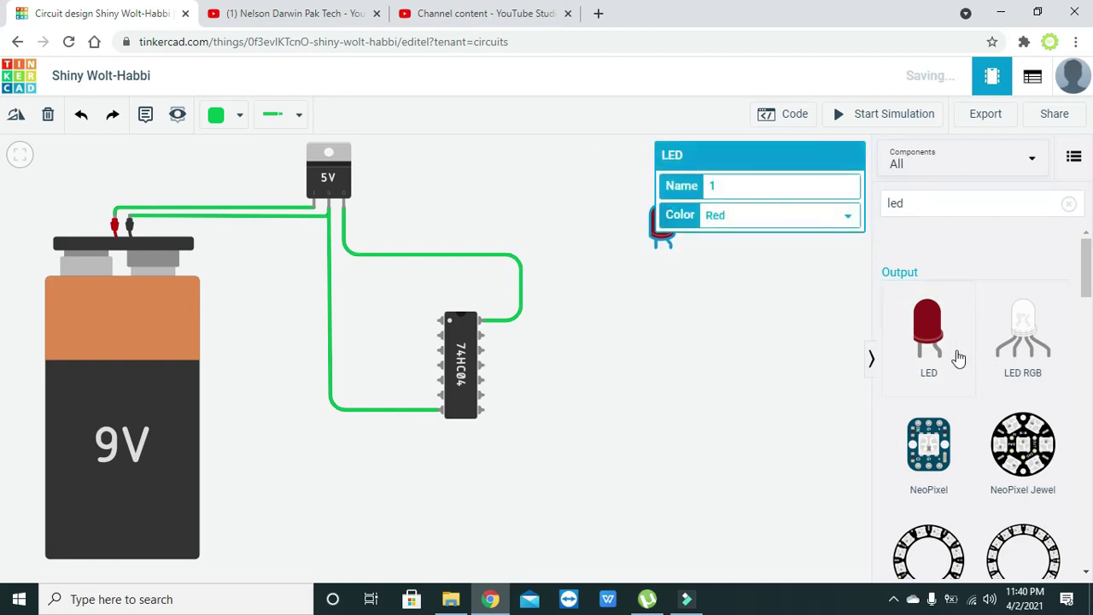
drag(959, 359, 671, 334)
click(698, 339)
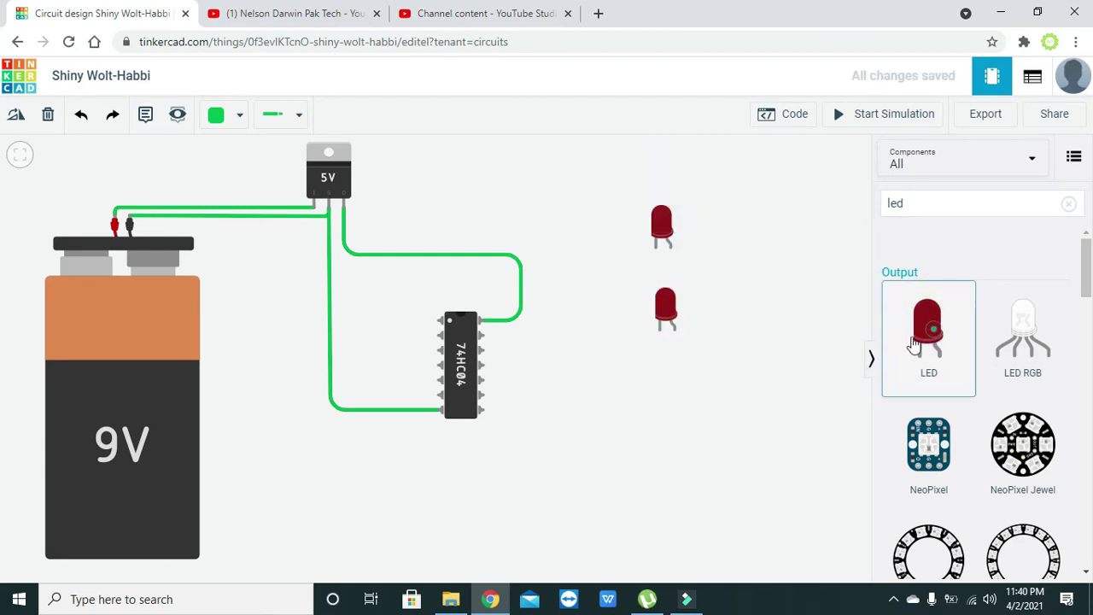
drag(914, 343, 673, 424)
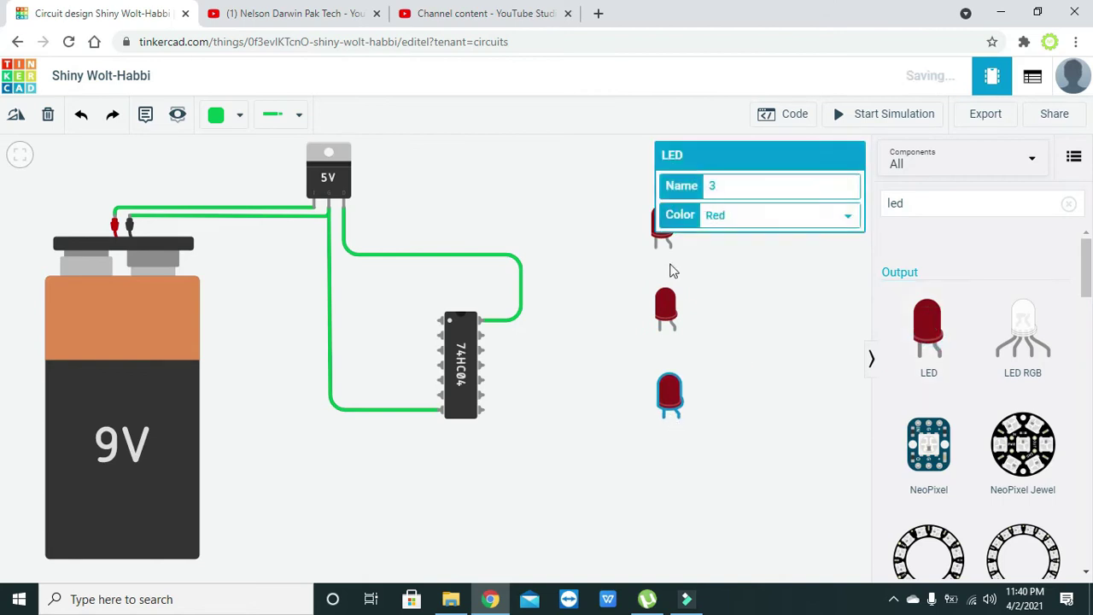
click(655, 225)
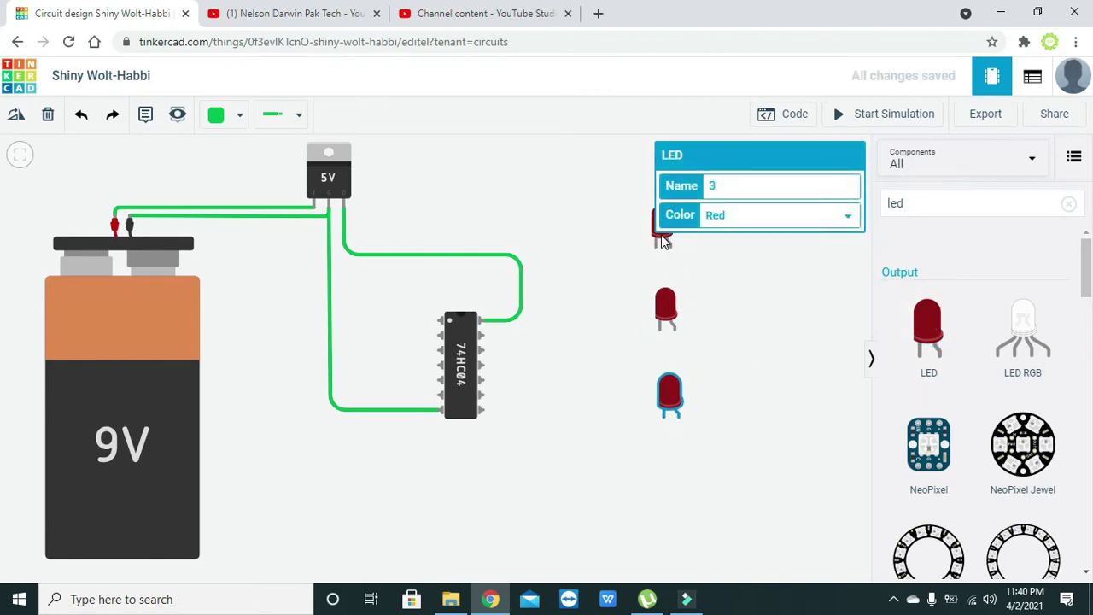
Line the three LEDs up into a vertical column.
drag(656, 227, 591, 193)
drag(665, 306, 601, 316)
drag(671, 388, 615, 445)
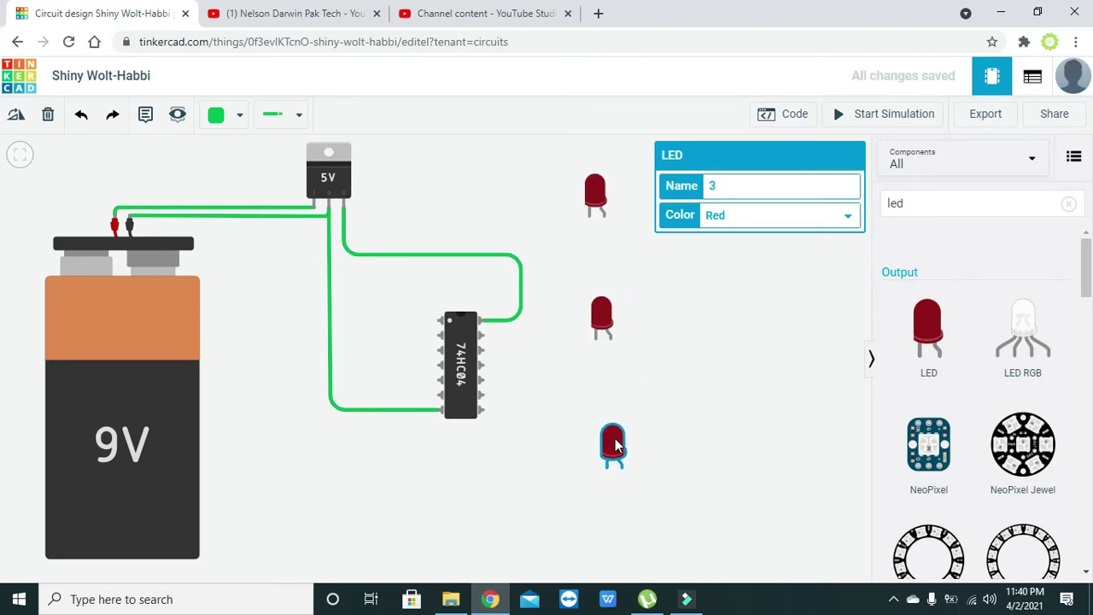
Search 'resistor' and place one resistor under each of the top, middle and bottom LEDs.
click(914, 204)
key(BackSpace)
key(BackSpace)
key(BackSpace)
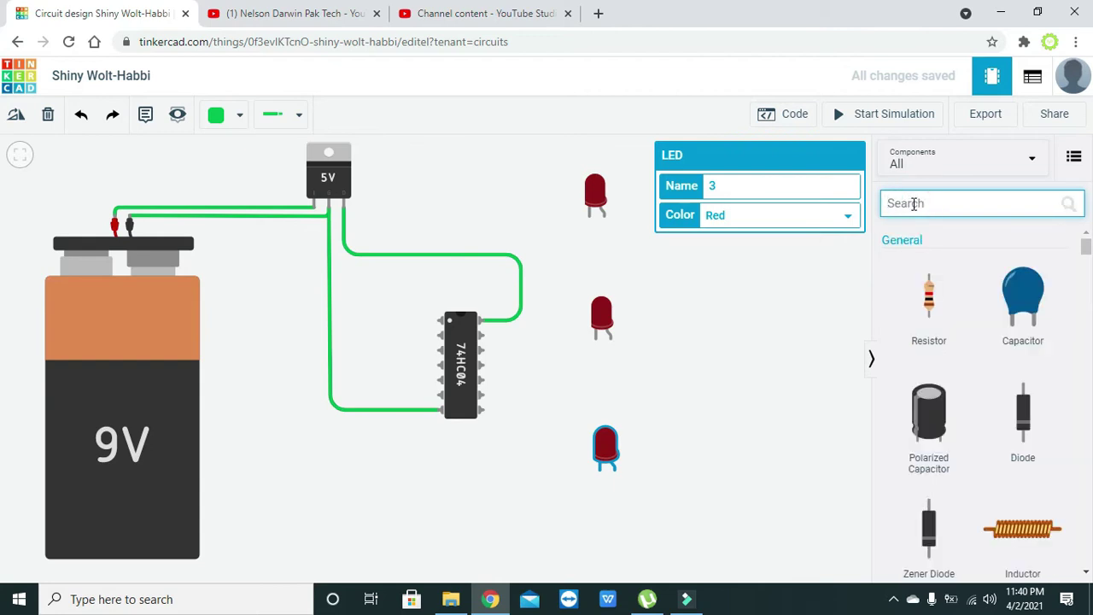
text(resistor)
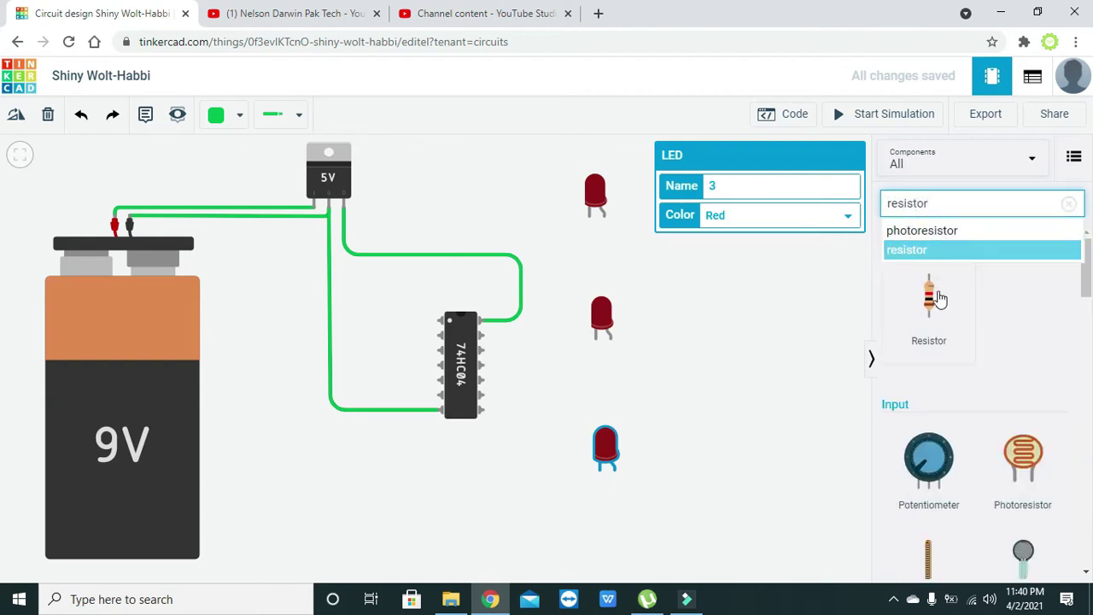
drag(938, 297, 591, 249)
click(654, 283)
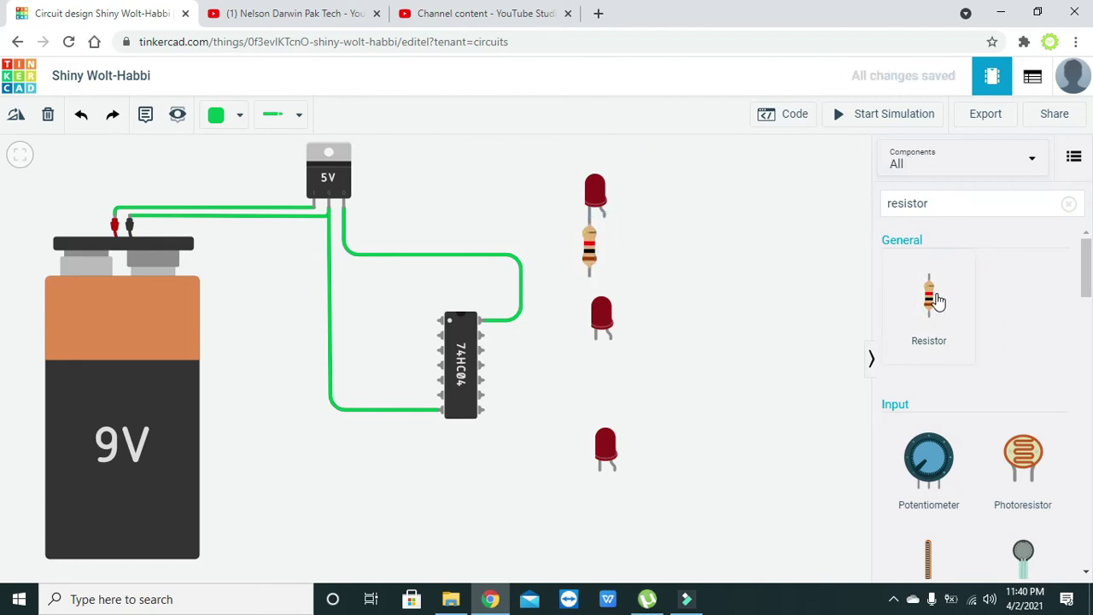
drag(938, 299, 599, 374)
click(656, 423)
drag(928, 303, 600, 502)
click(629, 510)
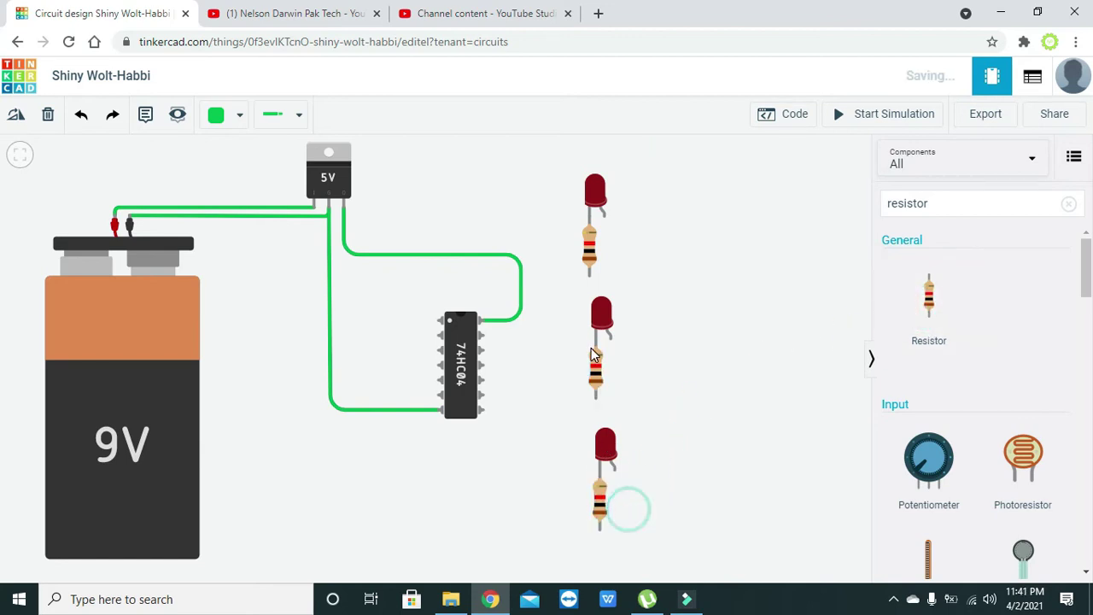
Change the top resistor's resistance to 100 Ω.
click(590, 254)
click(765, 213)
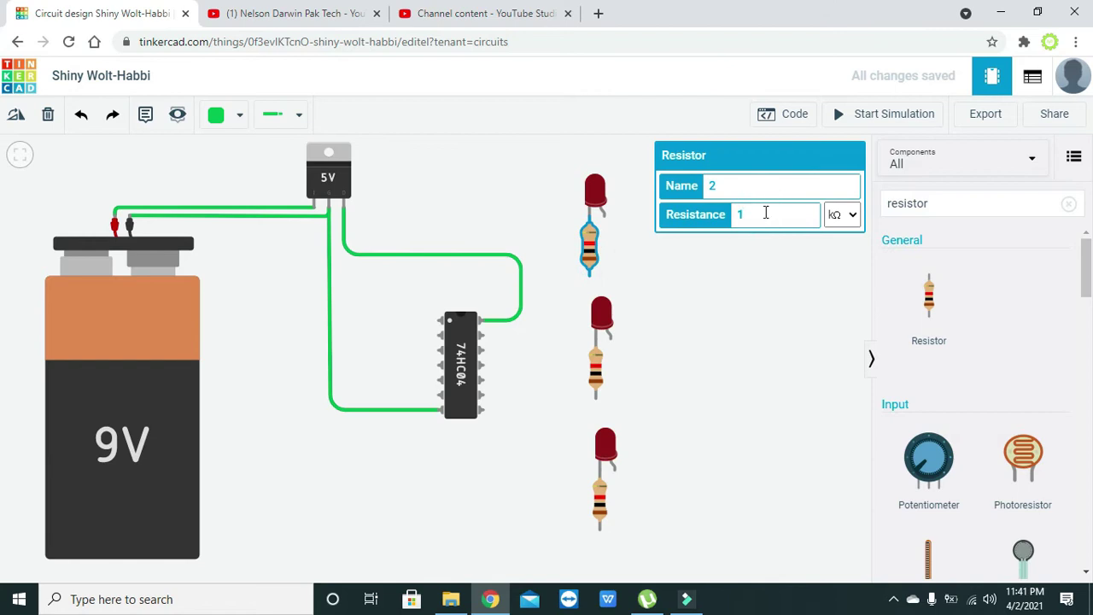
click(841, 214)
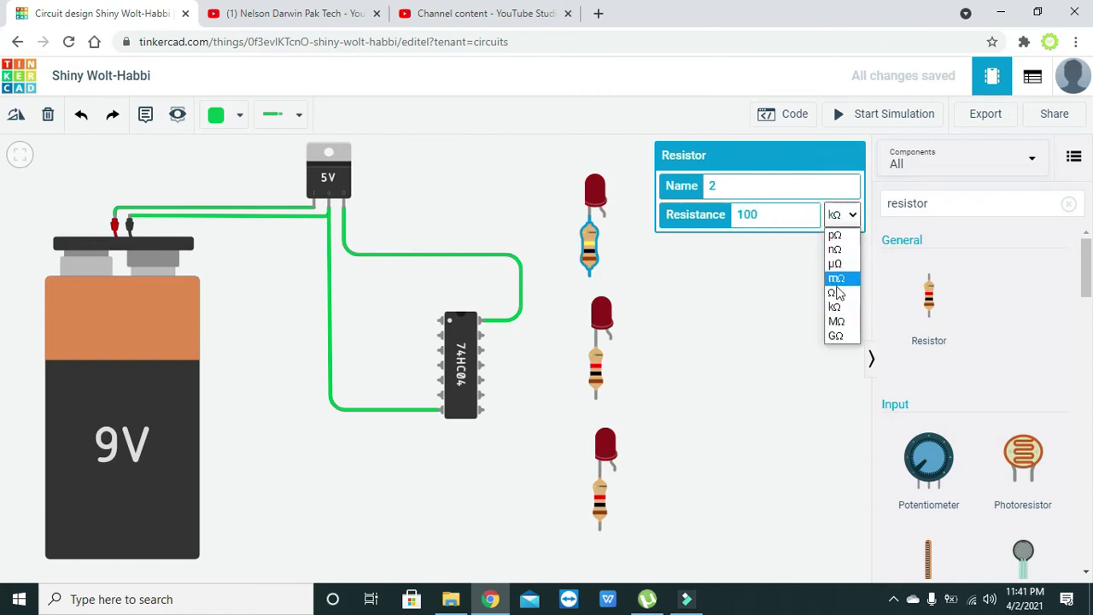
click(834, 290)
click(773, 294)
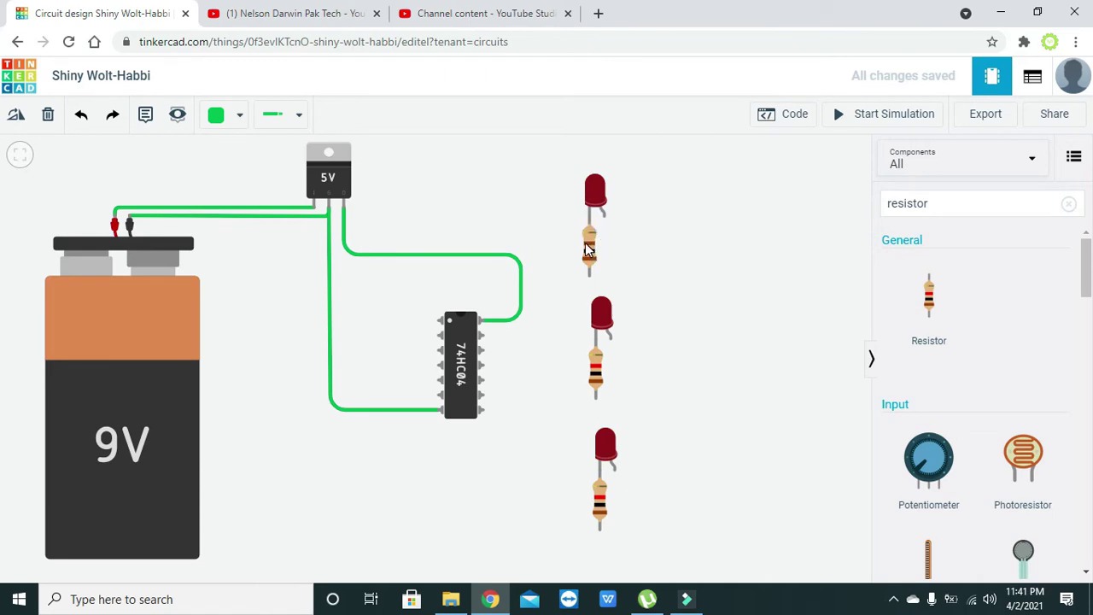
click(955, 205)
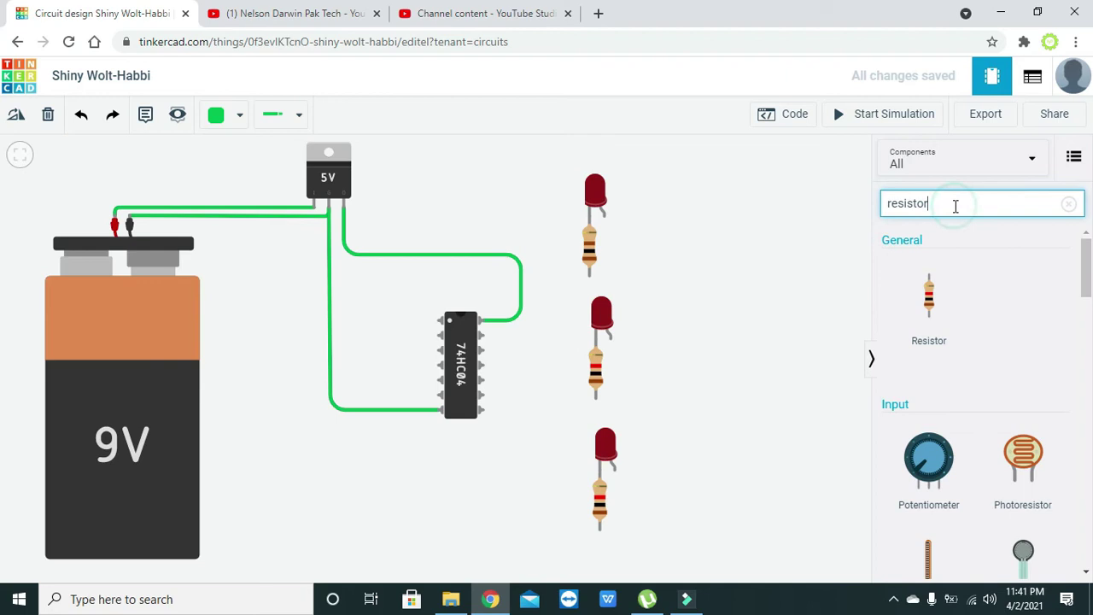
click(776, 216)
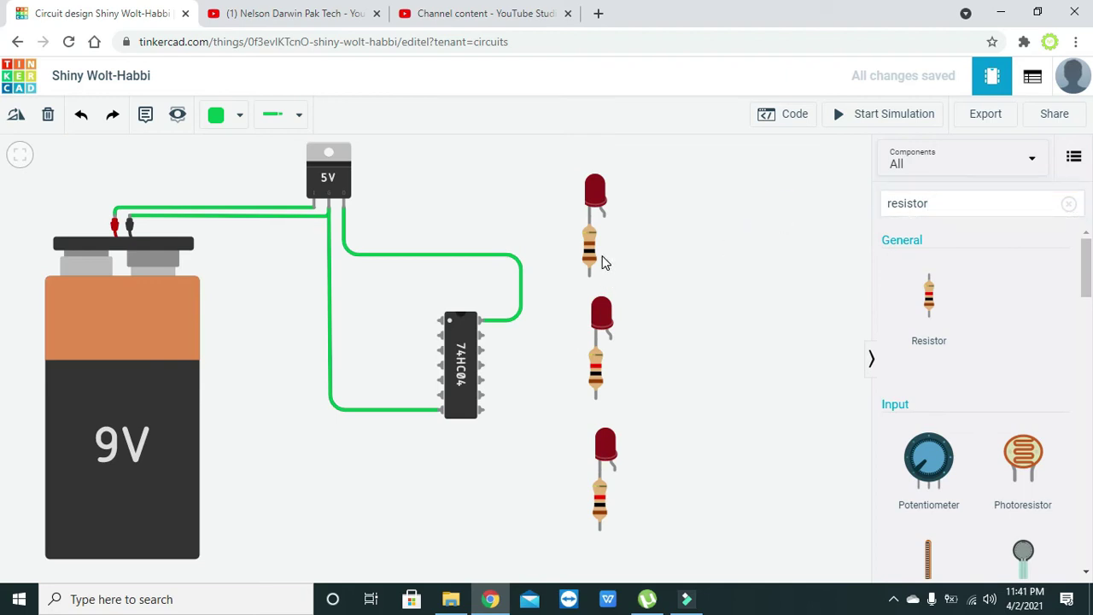
Set the middle and bottom resistors to 100 Ω as well.
click(597, 376)
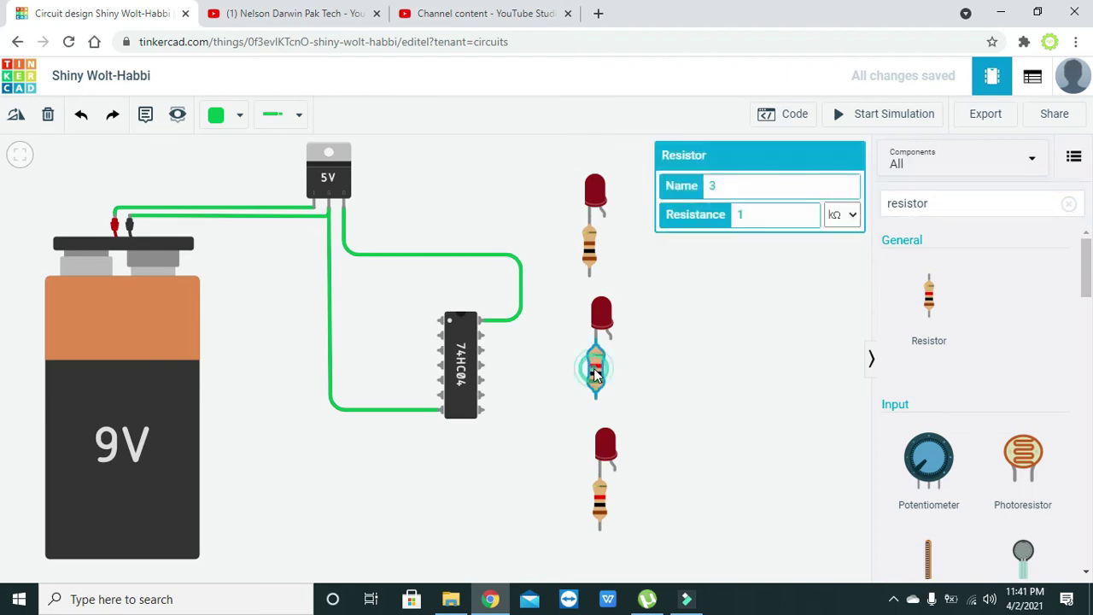
click(769, 213)
text(00)
click(841, 214)
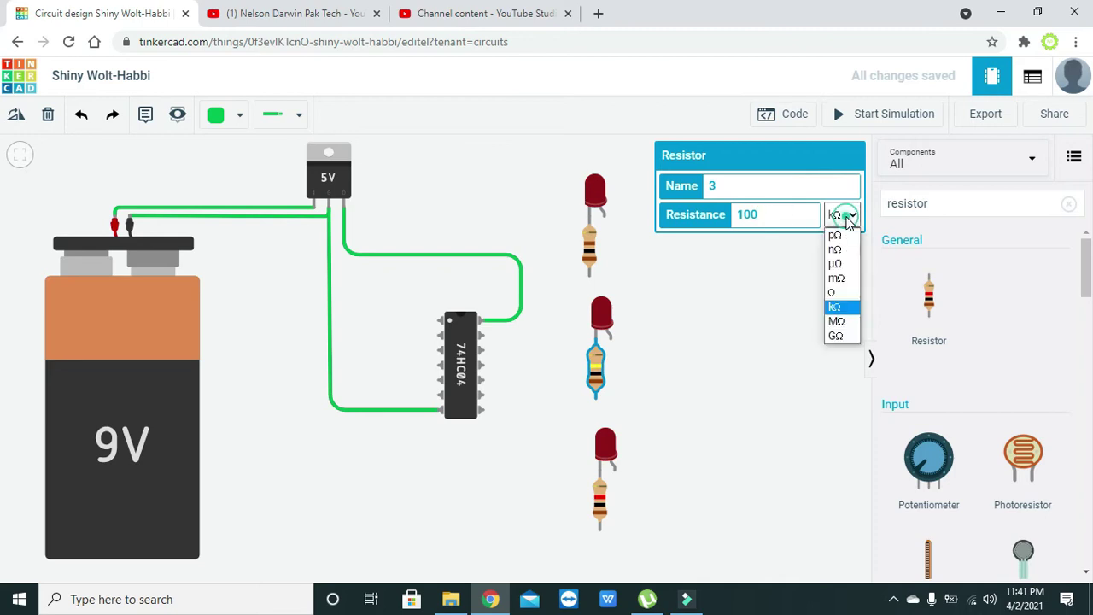
click(841, 293)
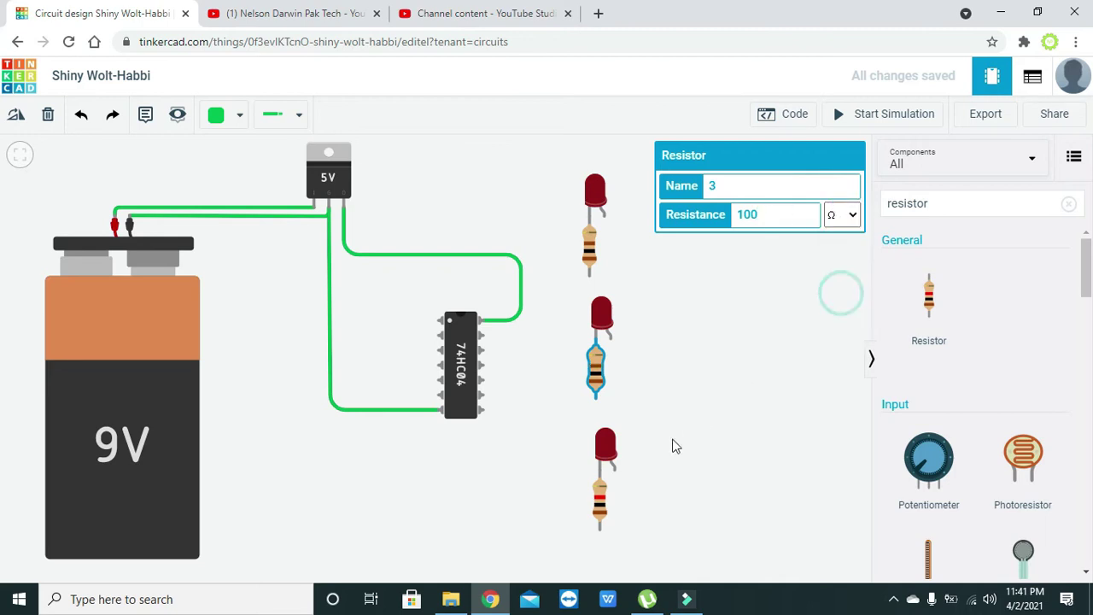
click(600, 497)
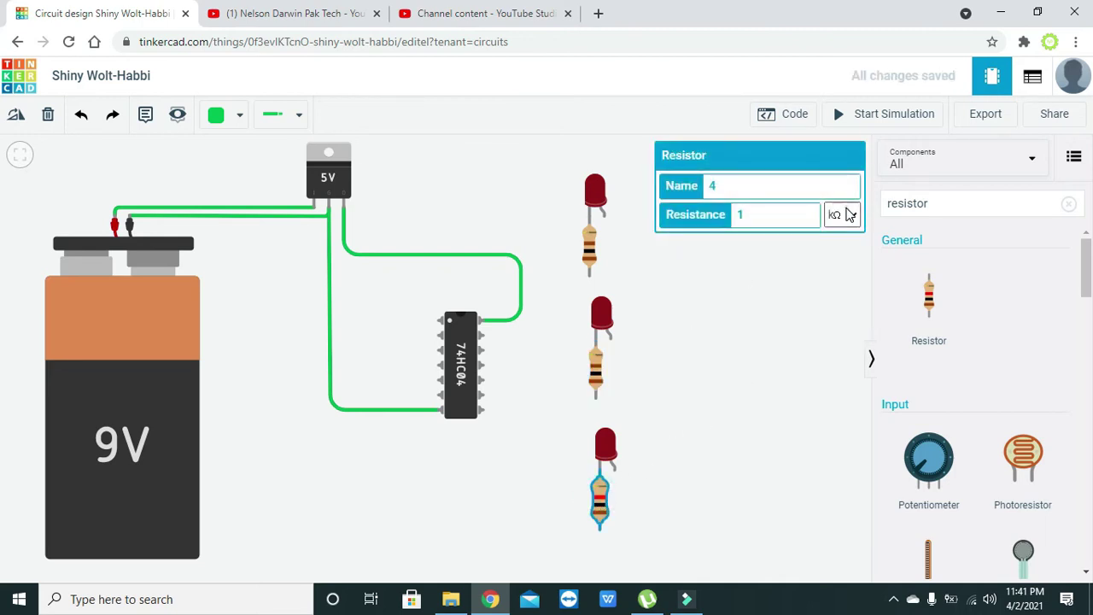
click(849, 214)
click(842, 291)
click(779, 218)
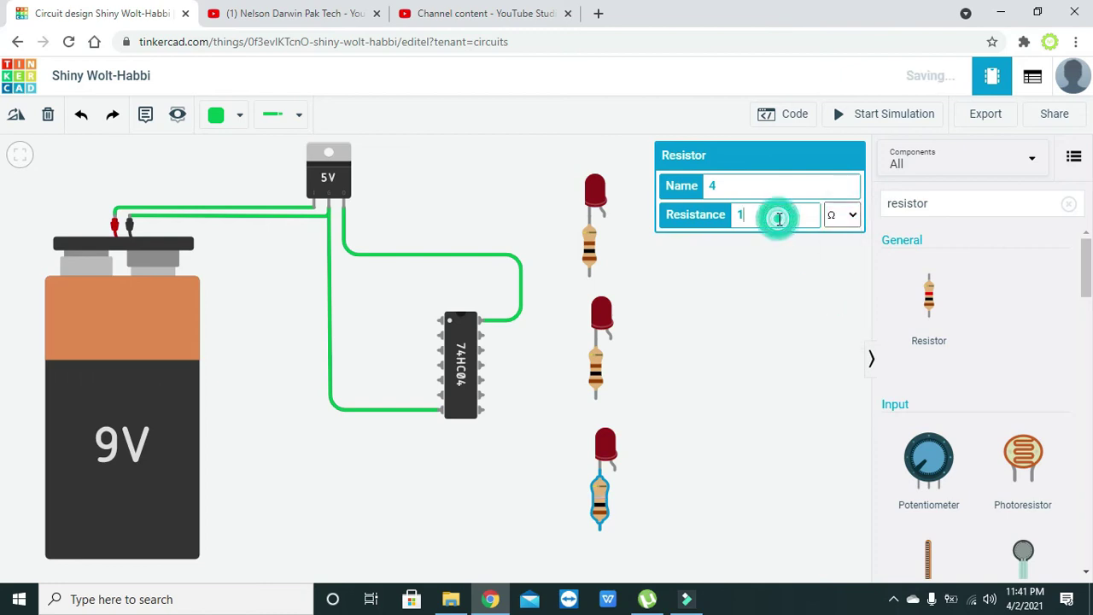
text(00)
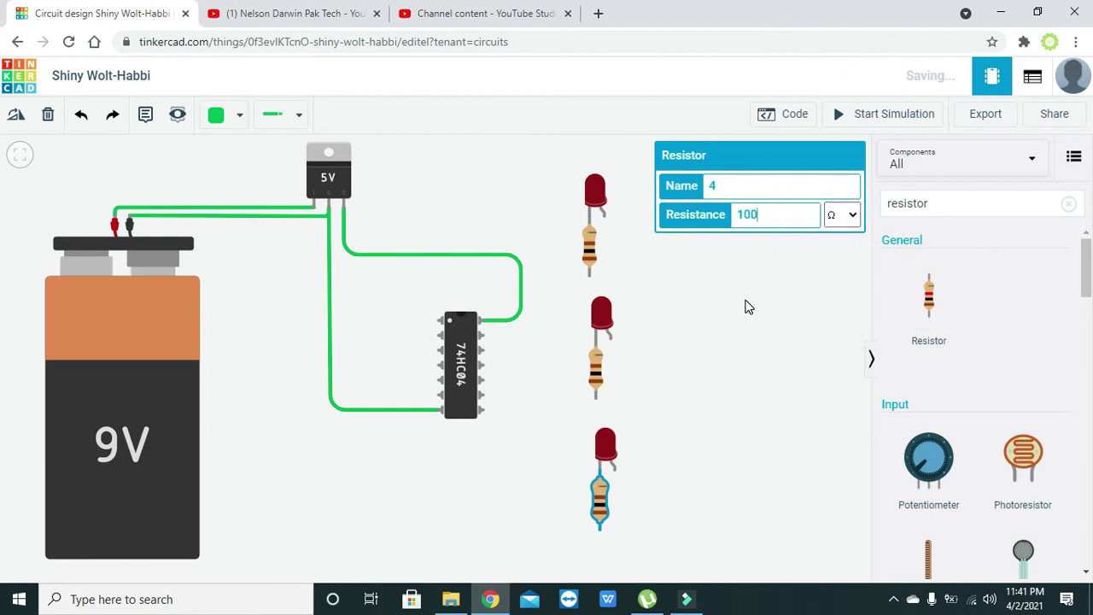
click(655, 313)
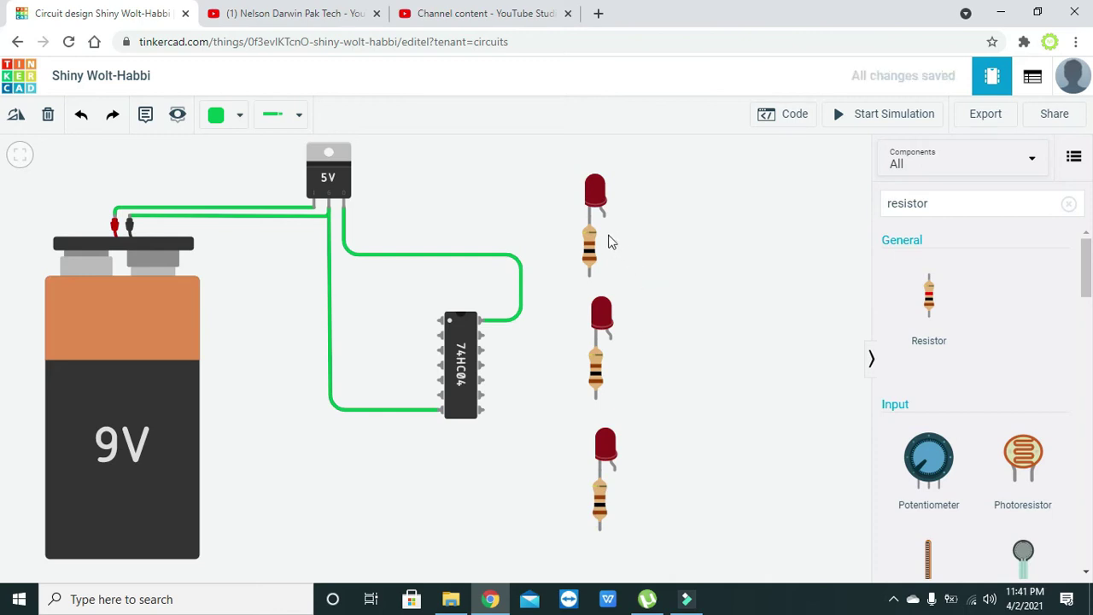
Join the three resistors' lower ends with a squared-off wire on their left.
click(588, 275)
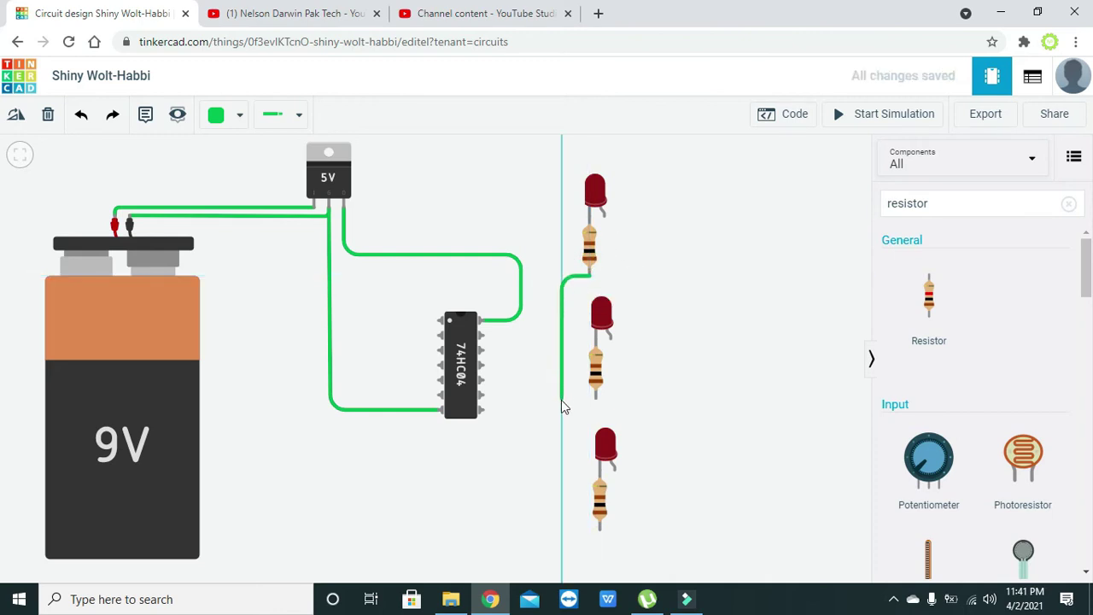
click(561, 399)
click(595, 399)
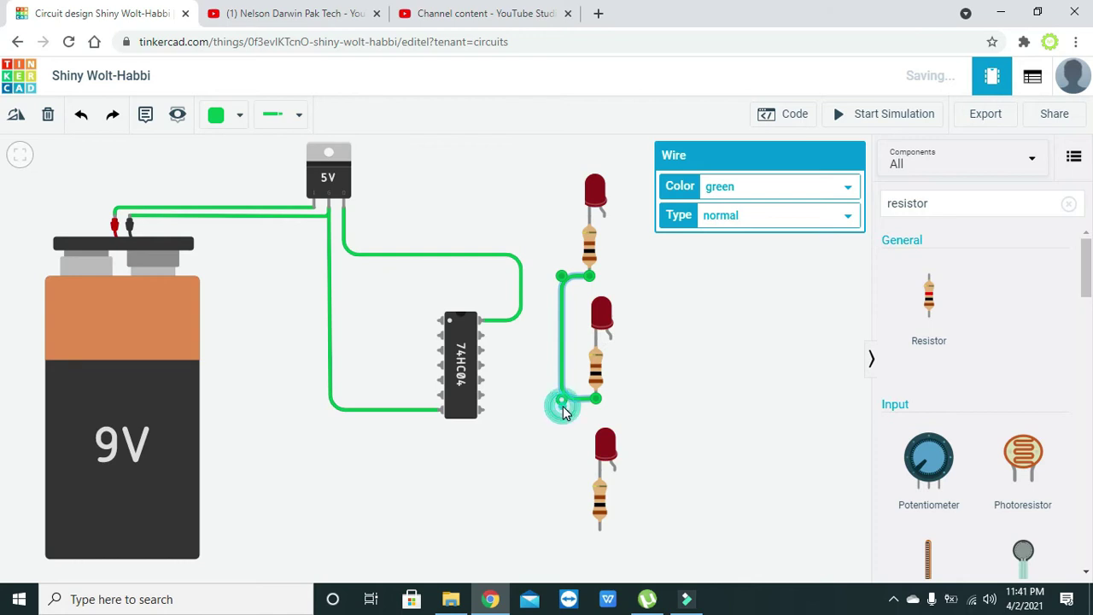
click(601, 529)
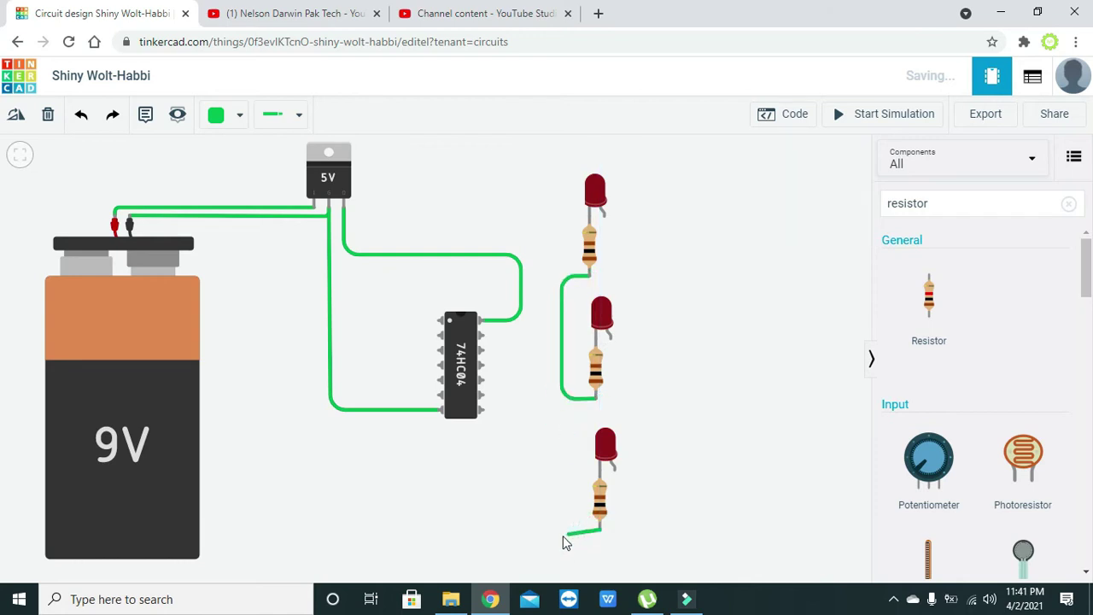
click(555, 532)
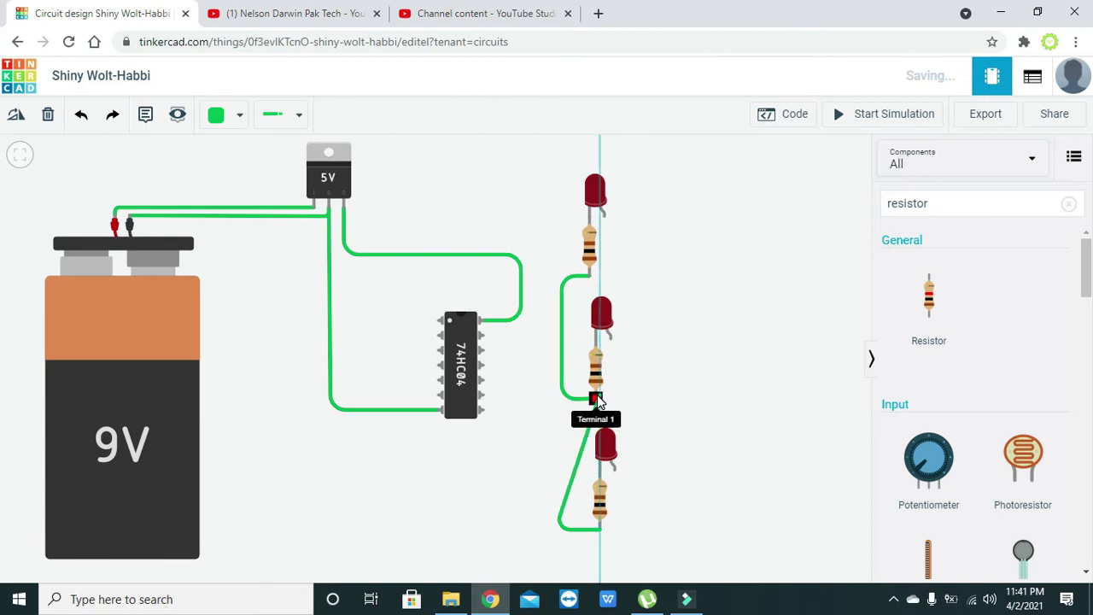
click(596, 400)
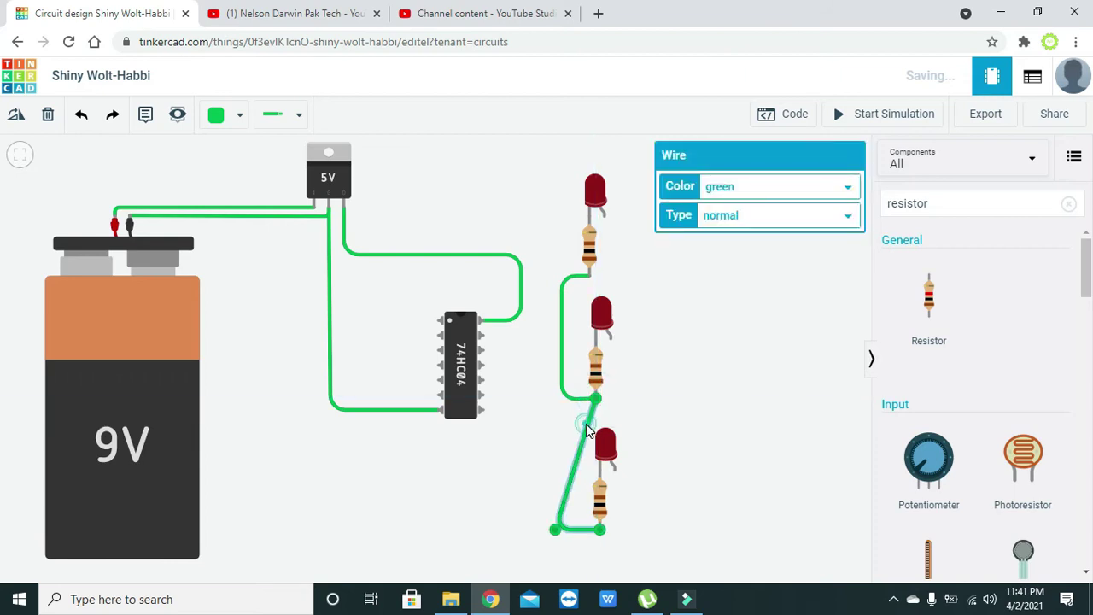
drag(584, 426, 564, 399)
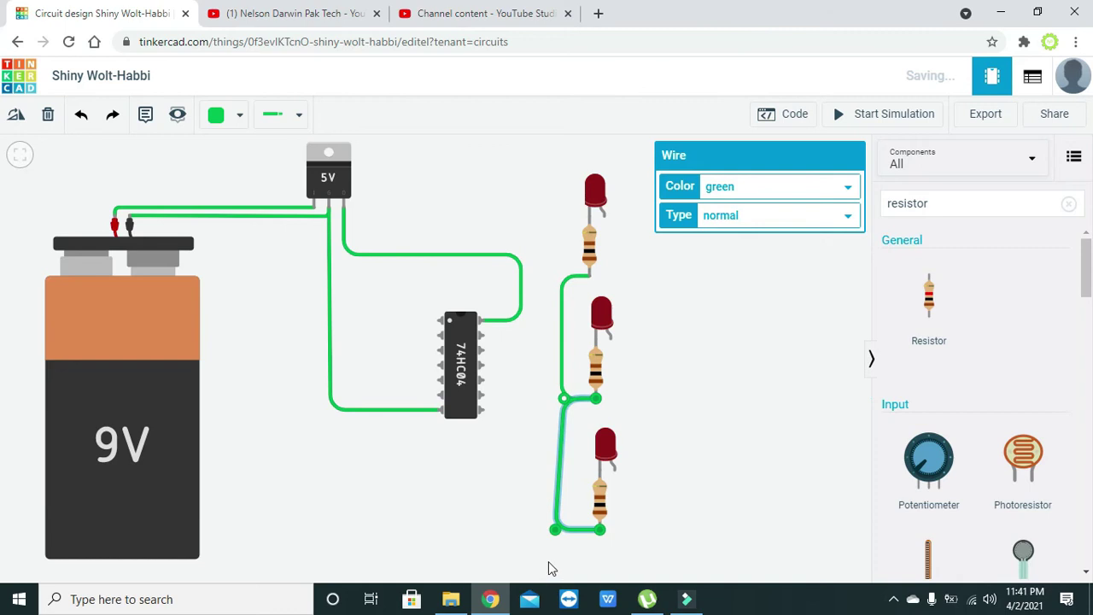
drag(555, 530, 566, 526)
click(587, 548)
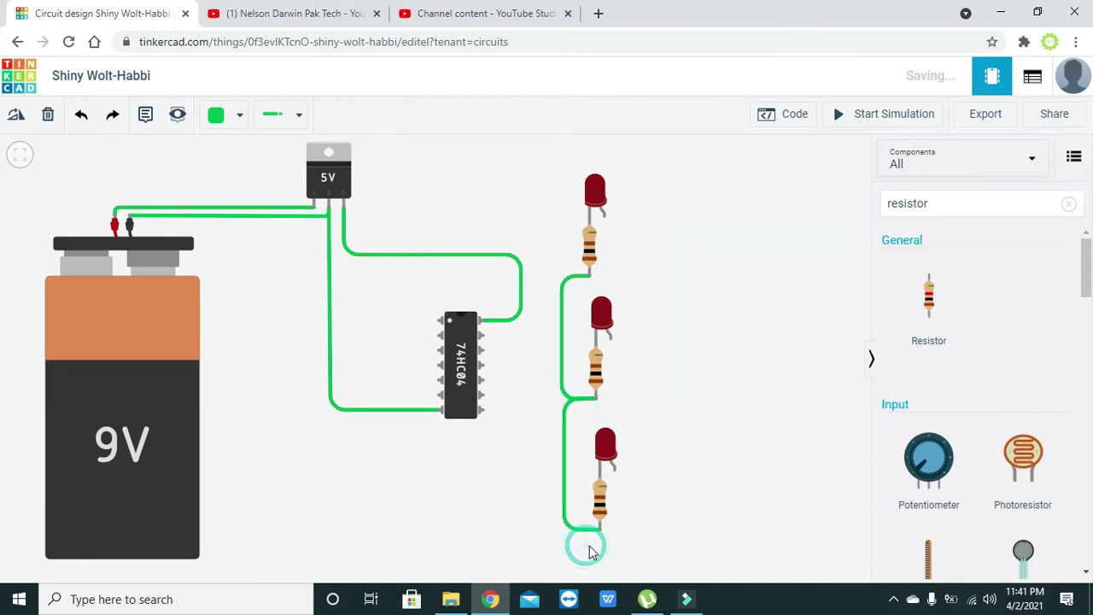
Run a bent wire from the bottom resistor's Terminal 1 to the 74HC04 Ground pin.
click(599, 530)
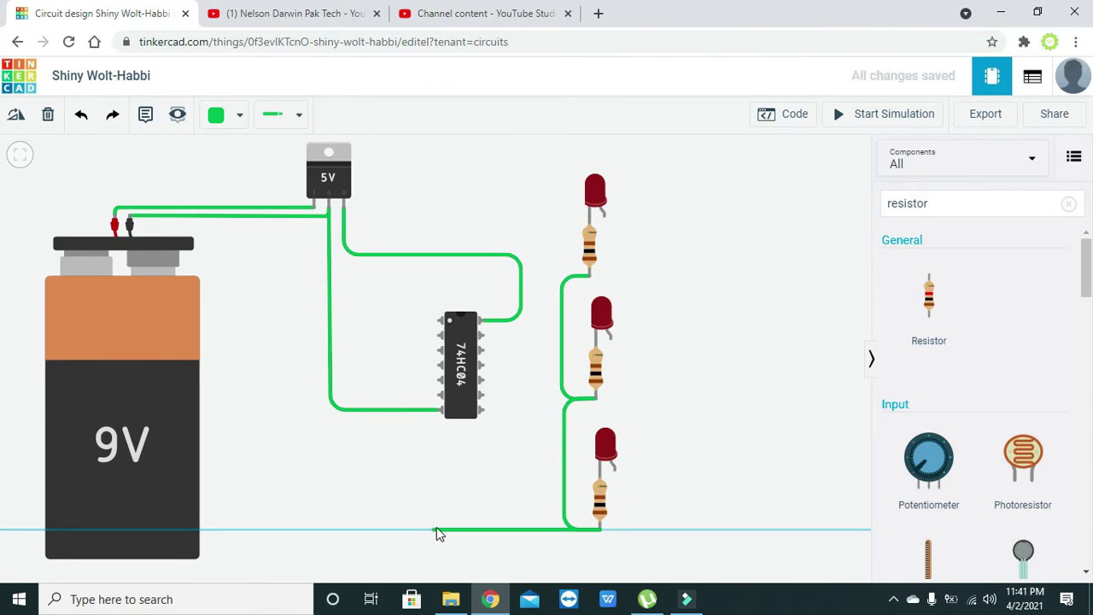
click(436, 528)
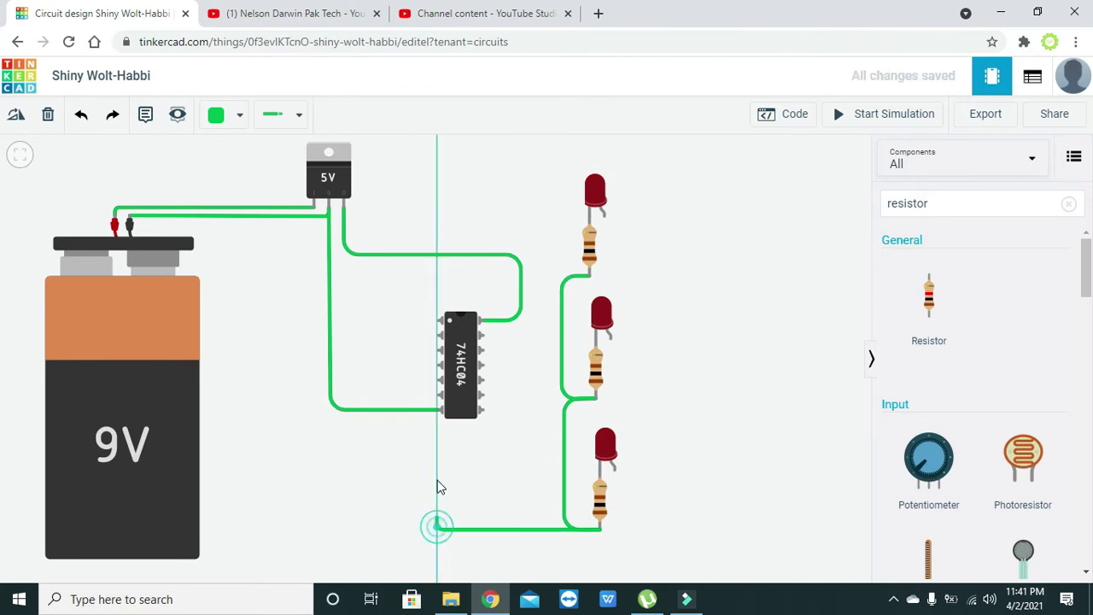
click(439, 412)
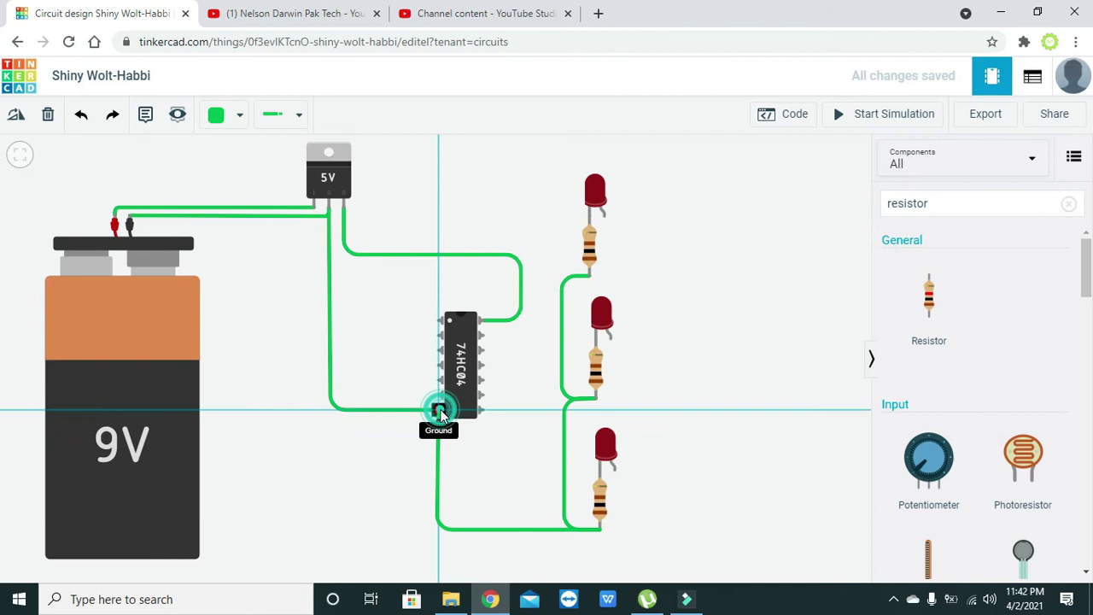
click(461, 541)
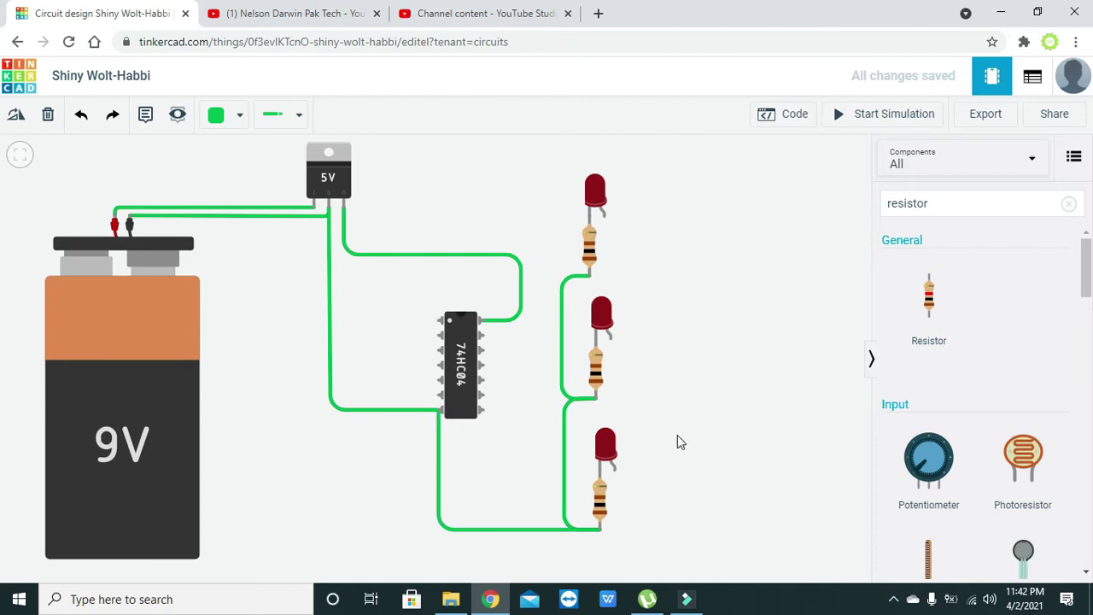
Wire the top LED's anode to the 74HC04's Output 1 pin, routed beside the chip.
click(605, 218)
click(607, 249)
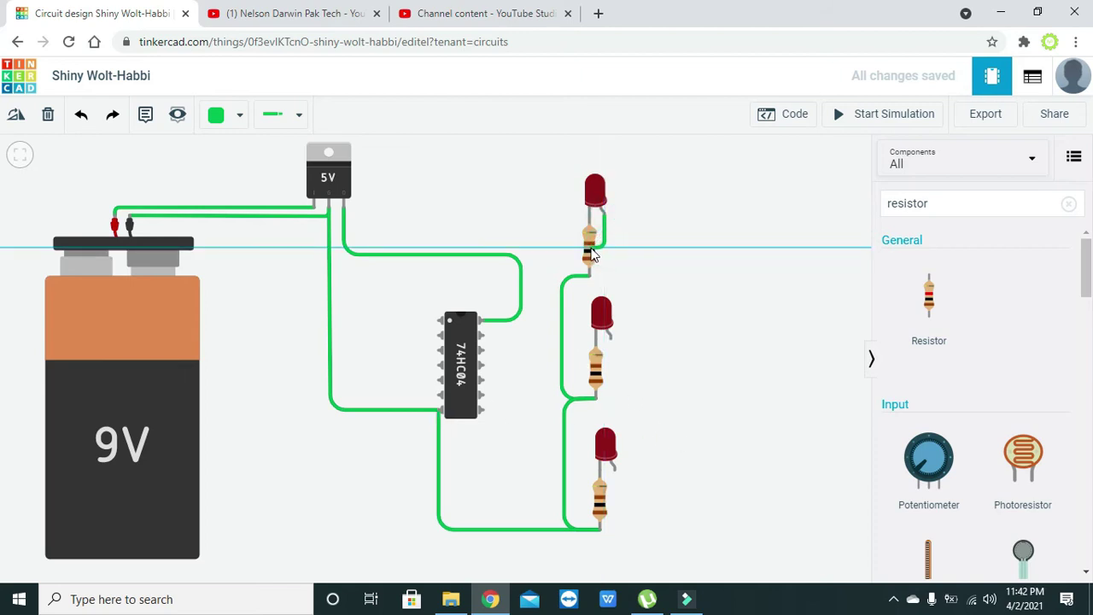
click(413, 250)
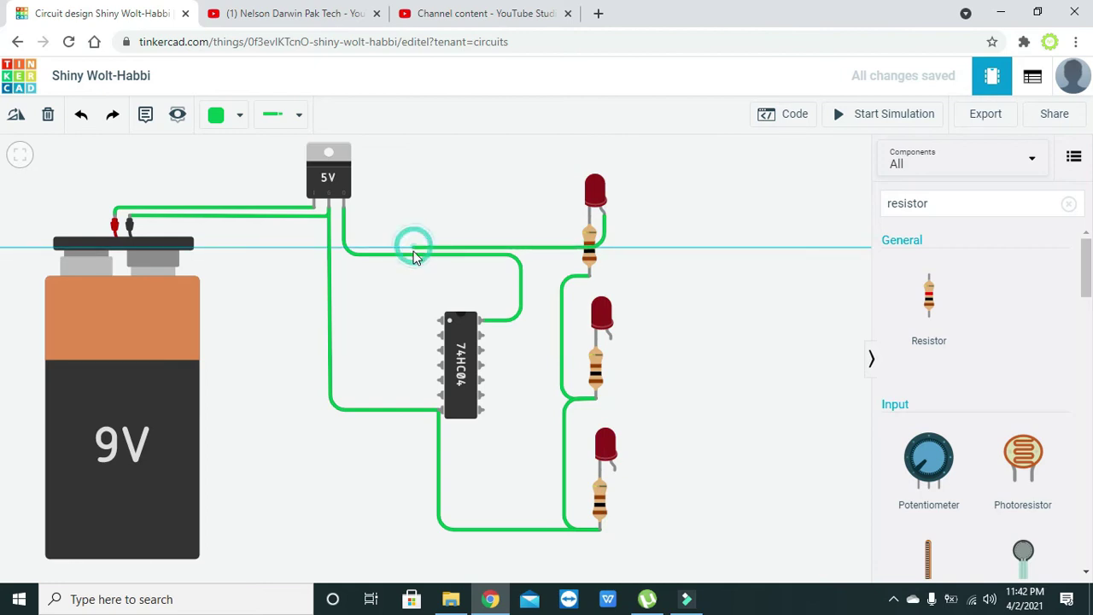
click(438, 323)
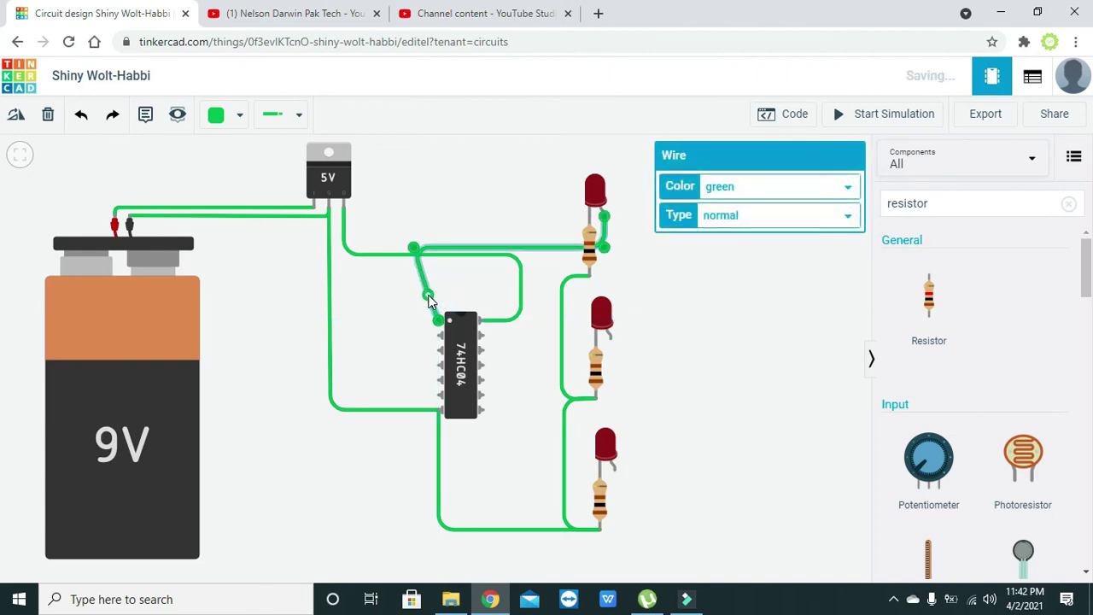
drag(438, 321, 437, 334)
drag(431, 293, 417, 334)
click(420, 363)
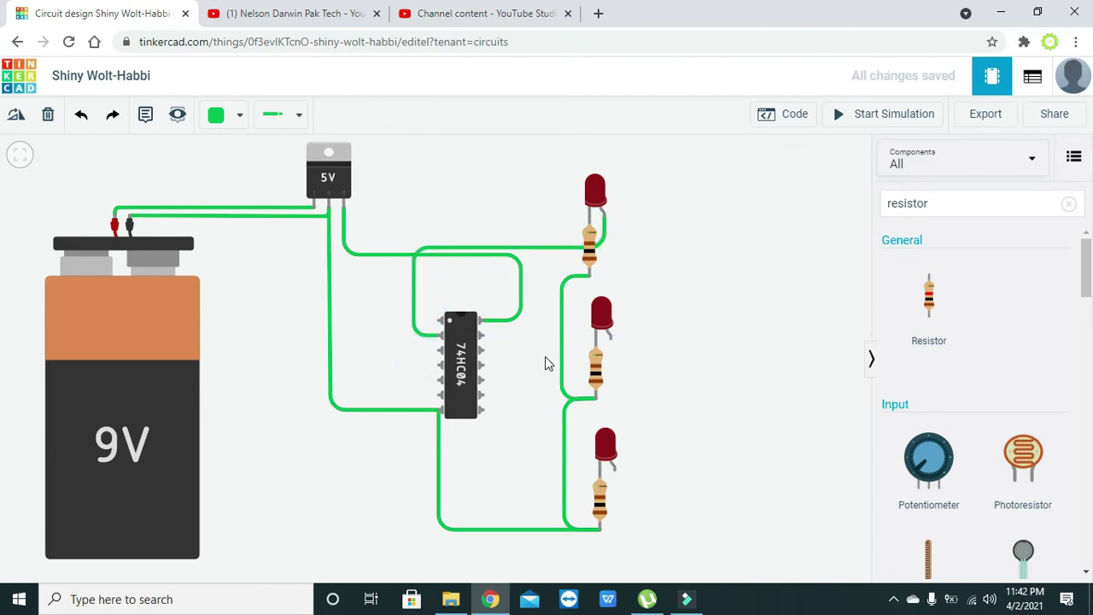
Wire the middle LED's anode to the 74HC04's Output 2 pin.
click(610, 340)
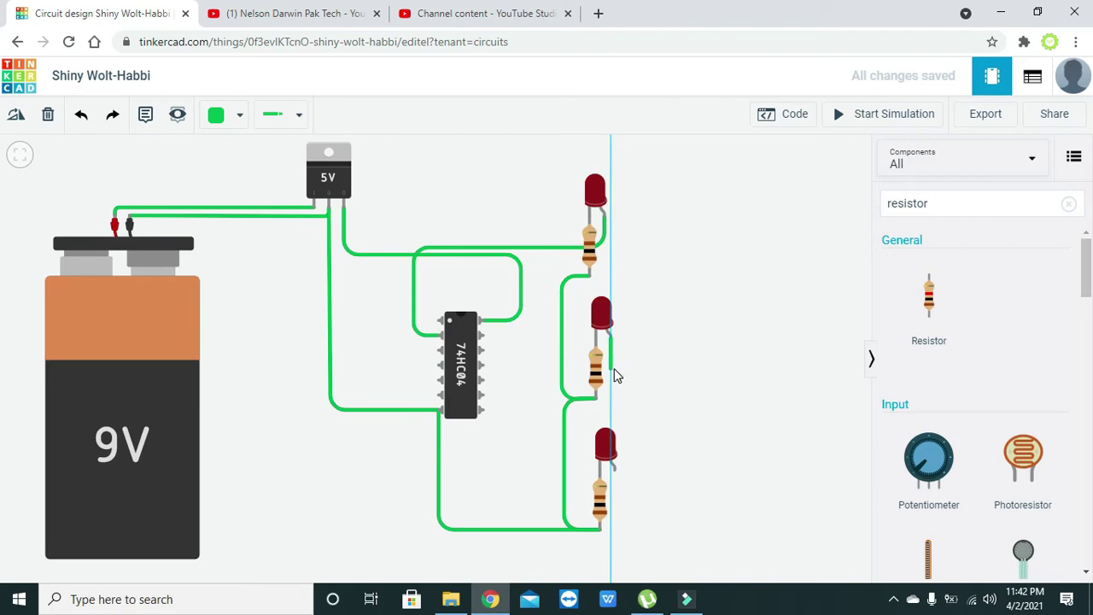
click(611, 368)
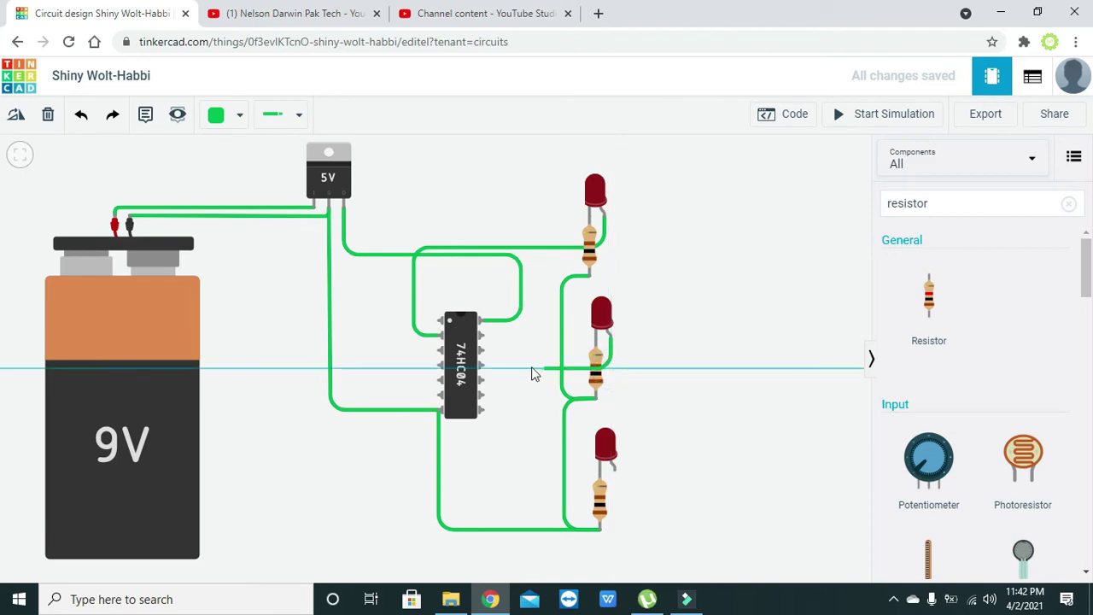
click(438, 367)
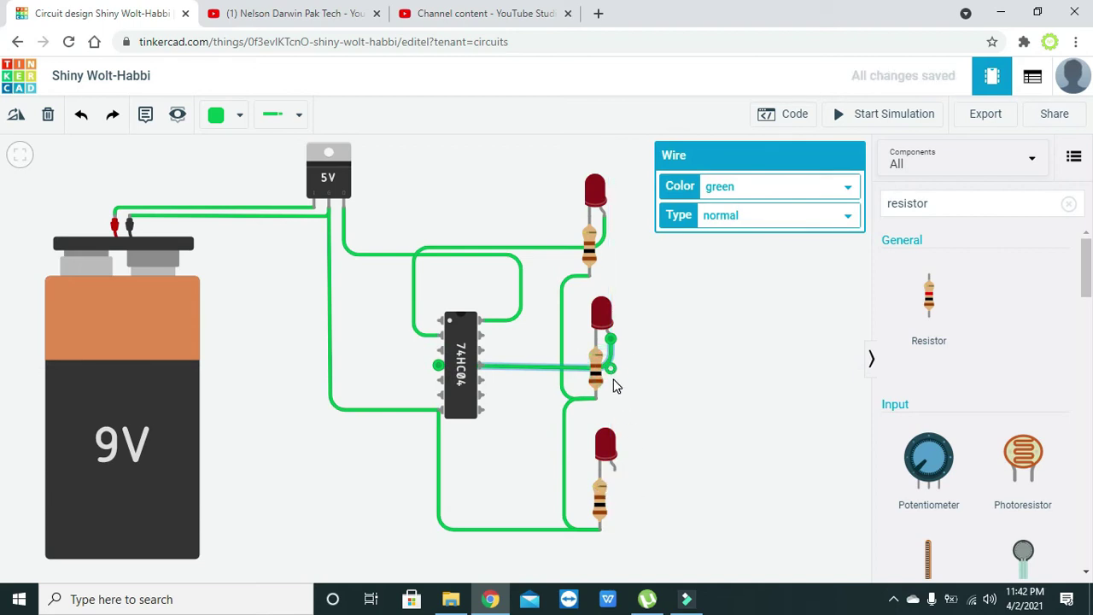
drag(614, 374, 610, 378)
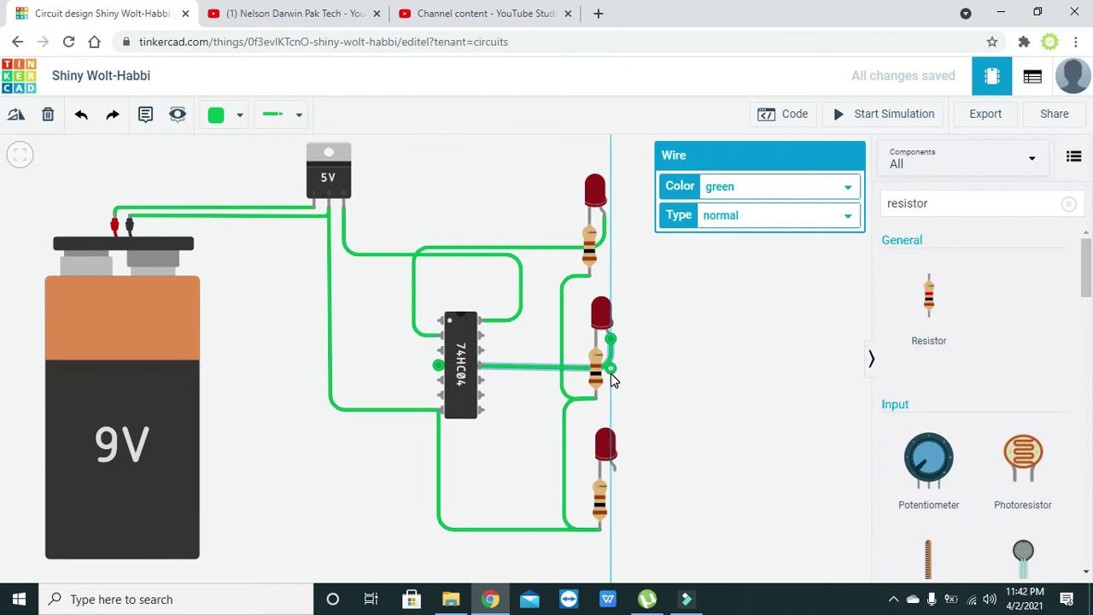
click(625, 383)
Wire the bottom LED to Input 3, bending the wire around the chip's left side.
click(615, 472)
click(613, 497)
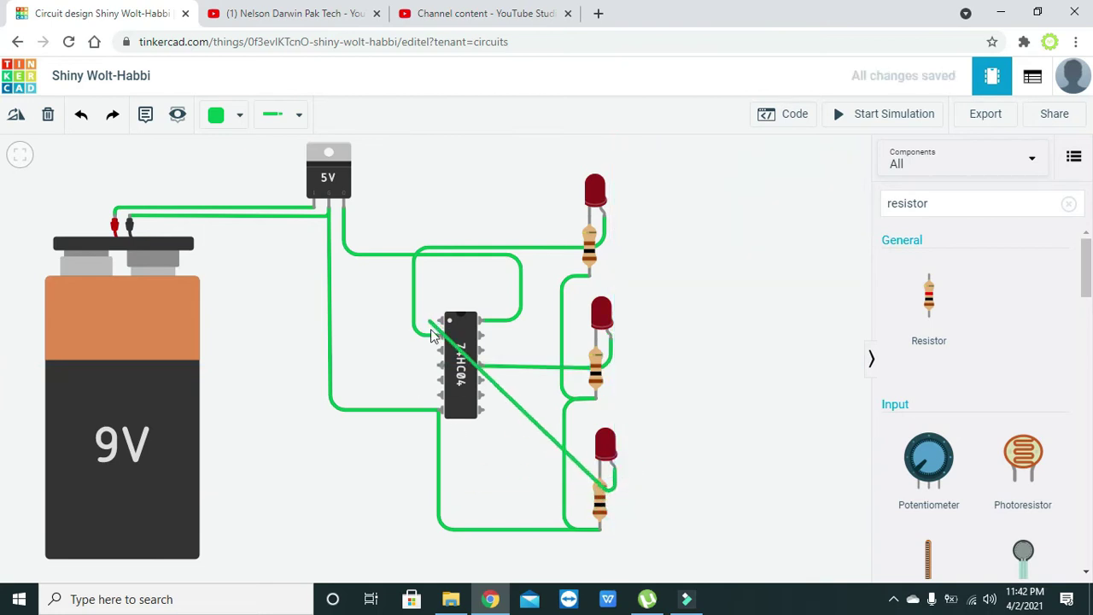
click(440, 382)
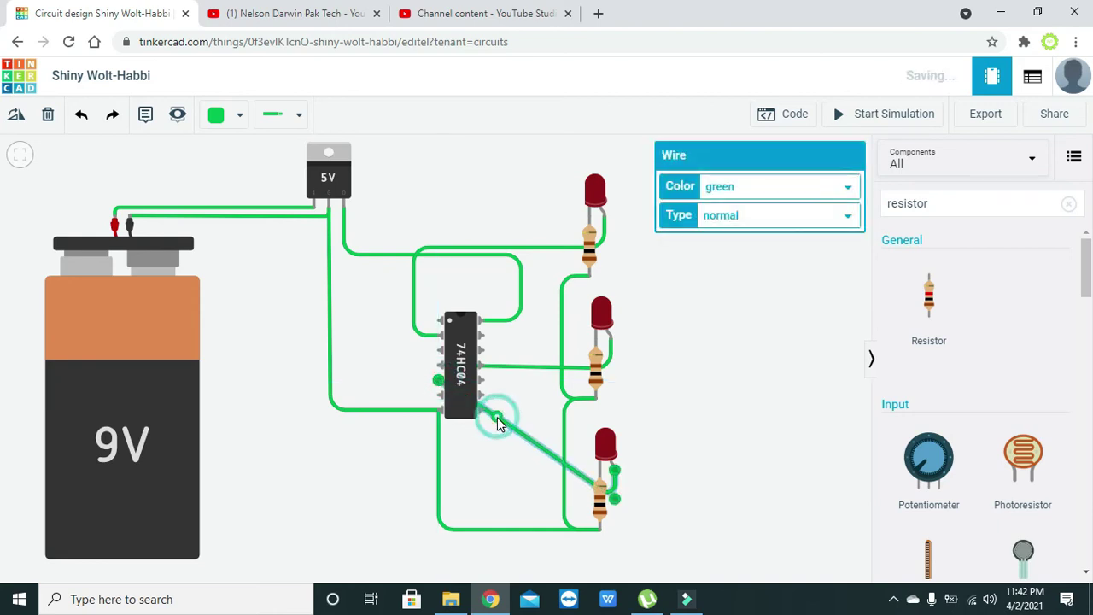
drag(489, 423, 409, 497)
click(439, 406)
Search 'dip' and place two DIP Switch DPST parts beside the battery, side by side.
click(506, 471)
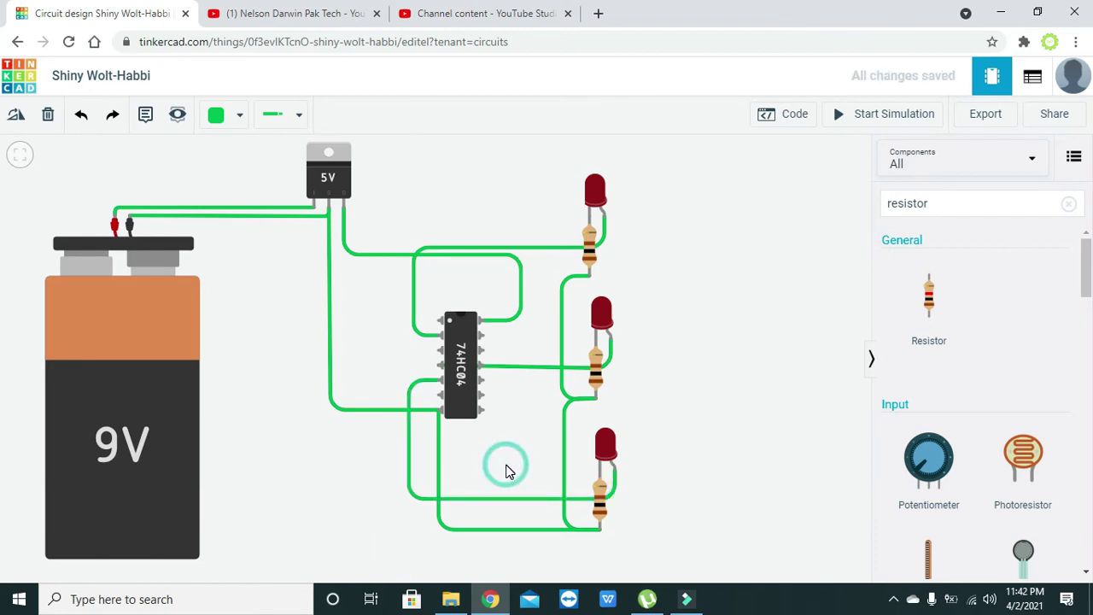
click(972, 199)
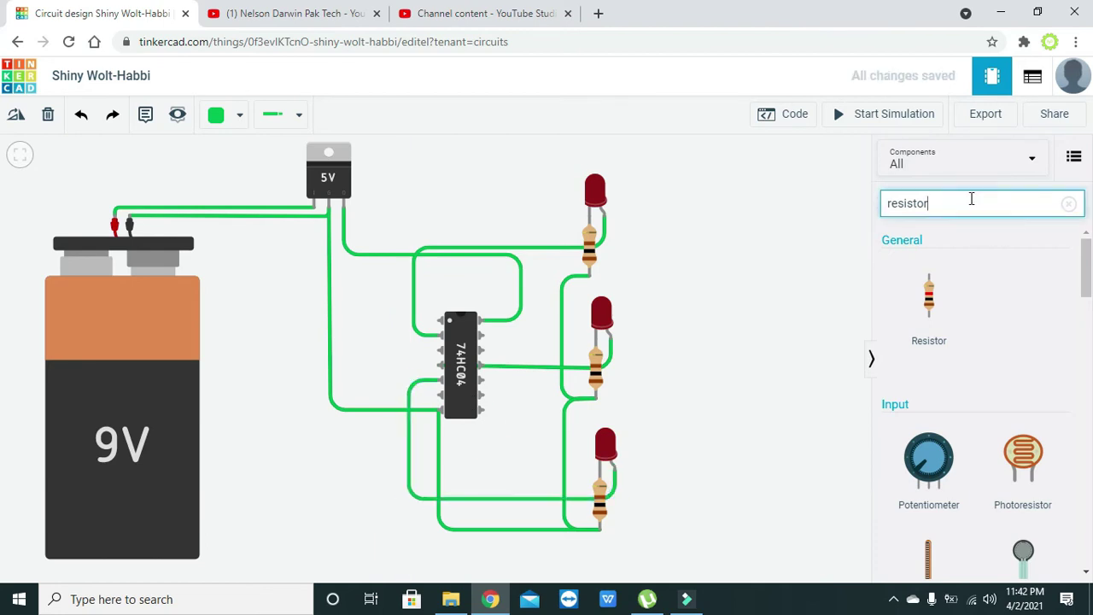
key(BackSpace)
key(BackSpace)
key(BackSpace)
key(BackSpace)
key(BackSpace)
key(BackSpace)
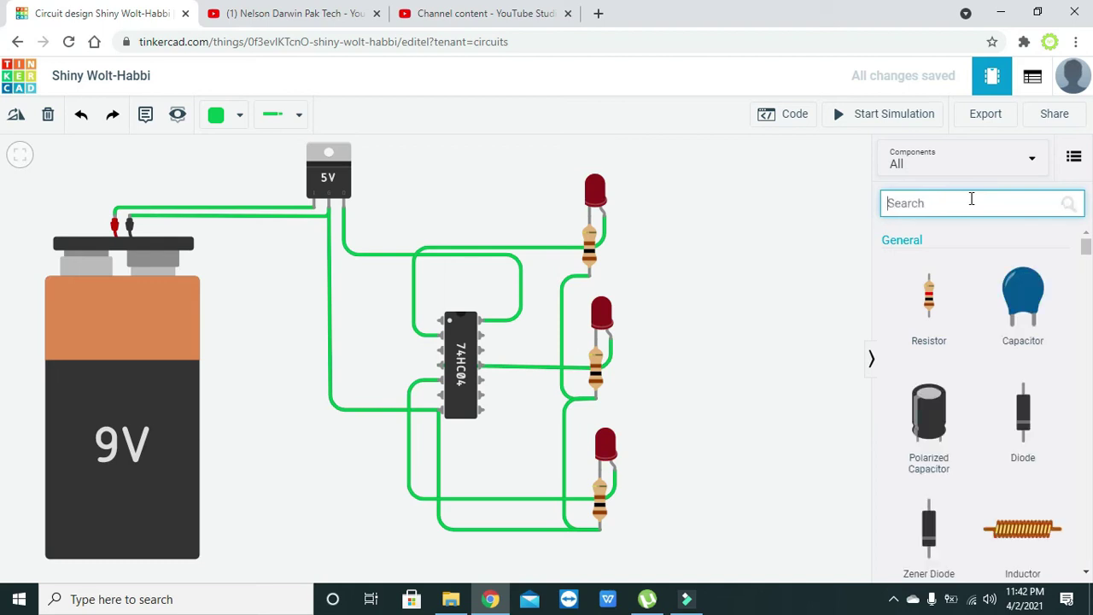
text(dip)
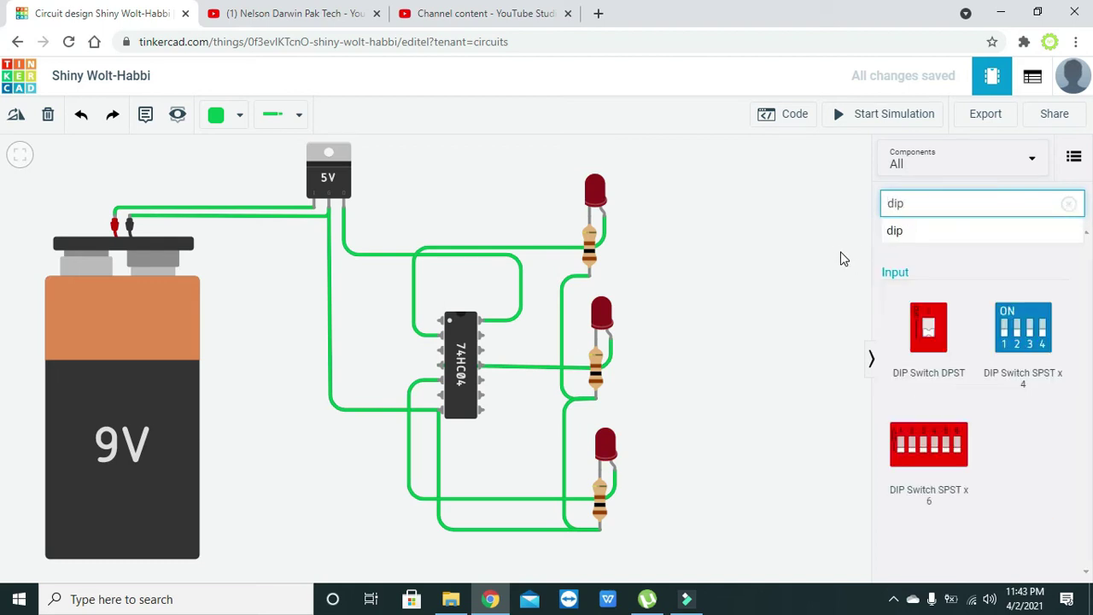
click(840, 252)
drag(915, 327, 263, 335)
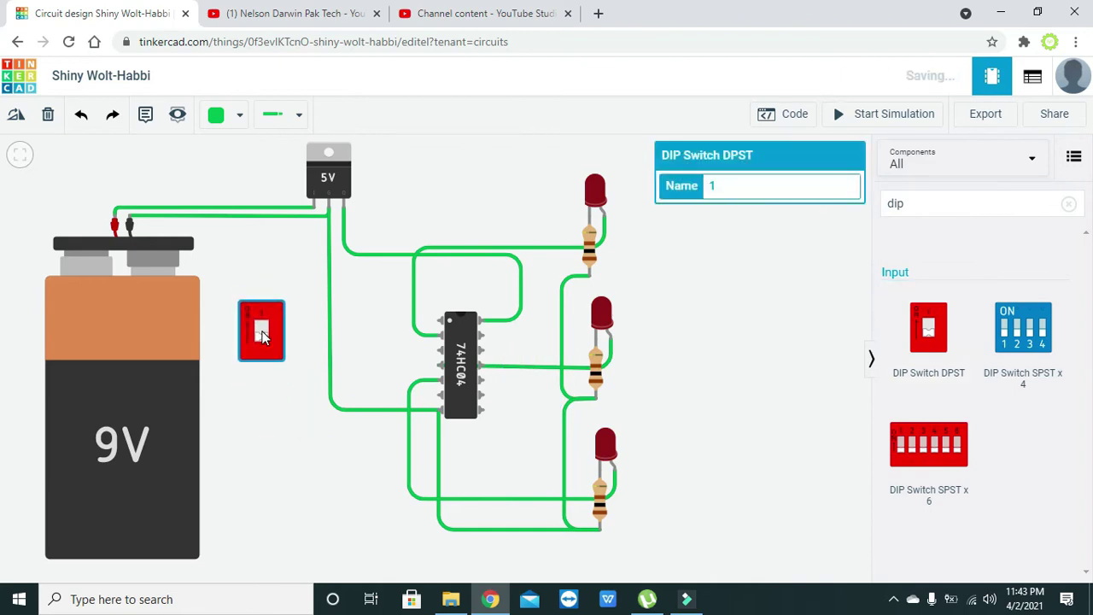
drag(943, 349, 317, 453)
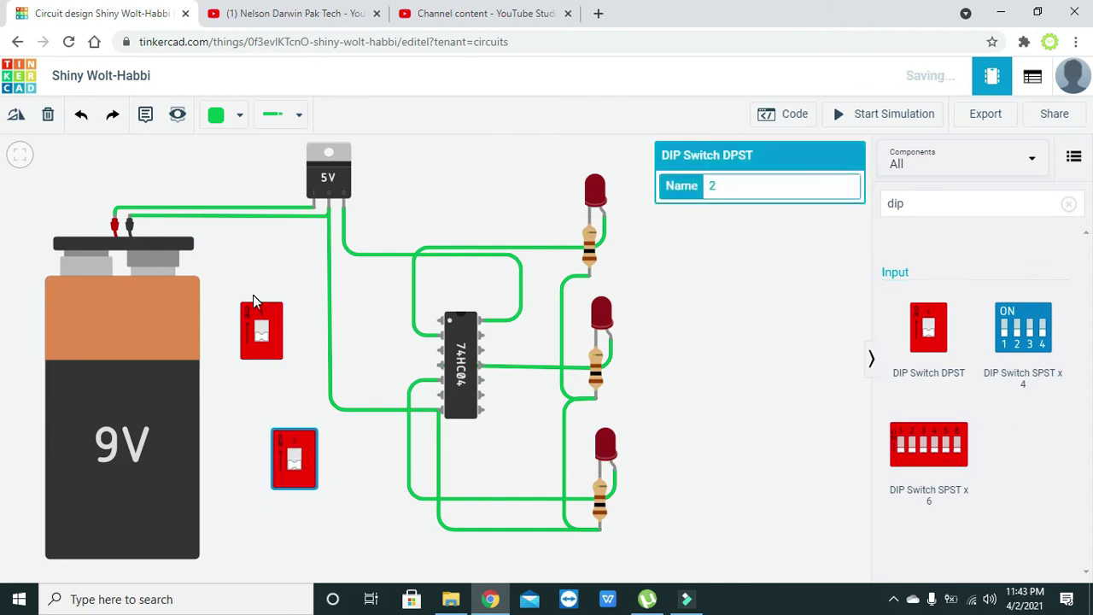
click(253, 307)
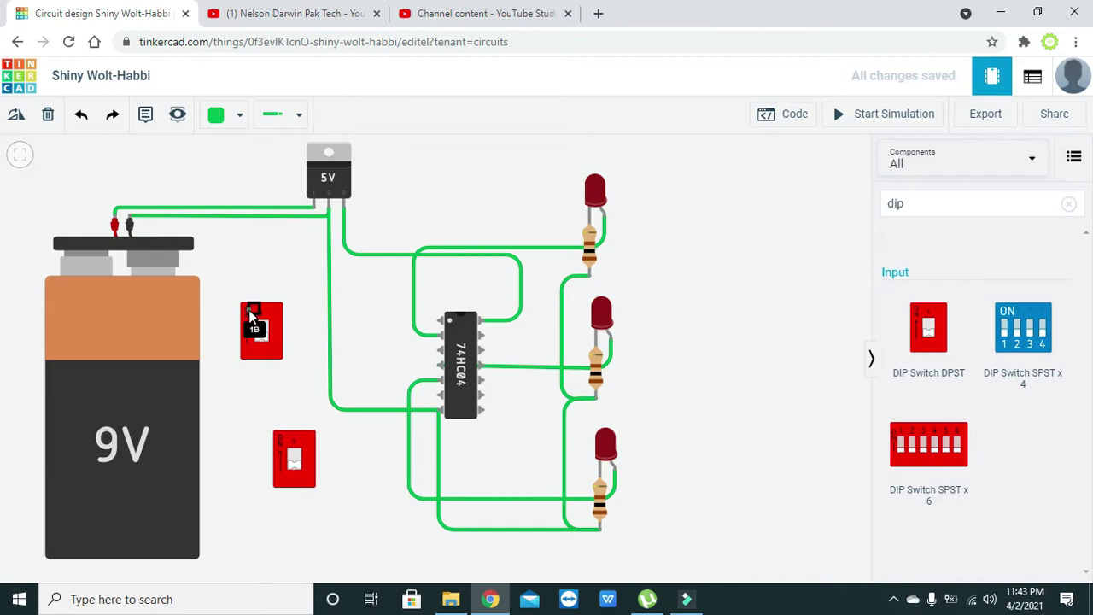
drag(253, 327, 222, 466)
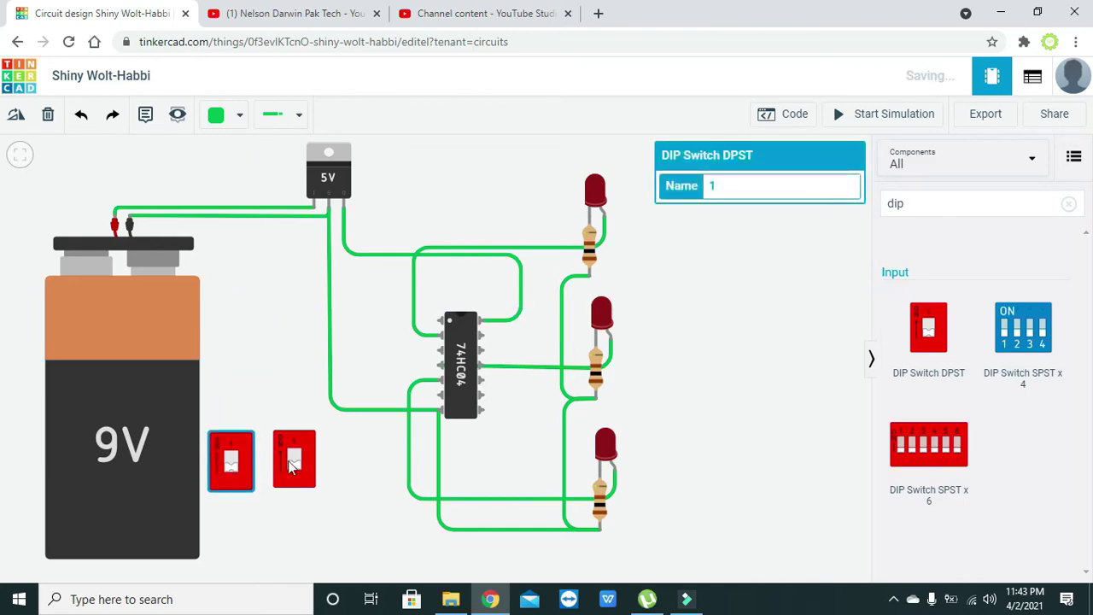
drag(292, 461, 302, 465)
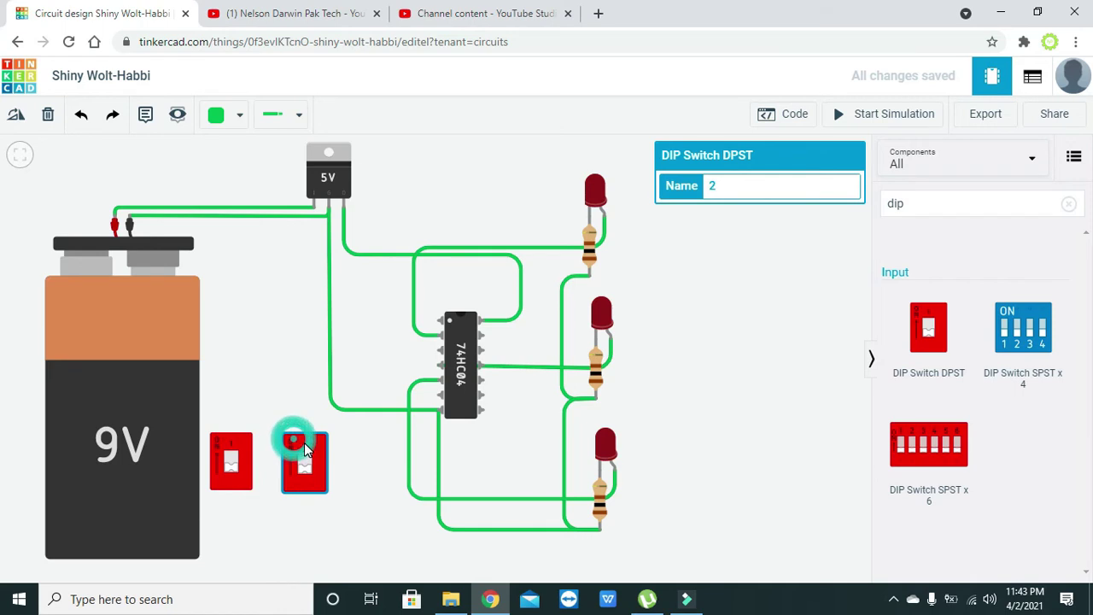
click(411, 522)
Add a third DIP switch and align all three in a row.
drag(945, 314, 302, 445)
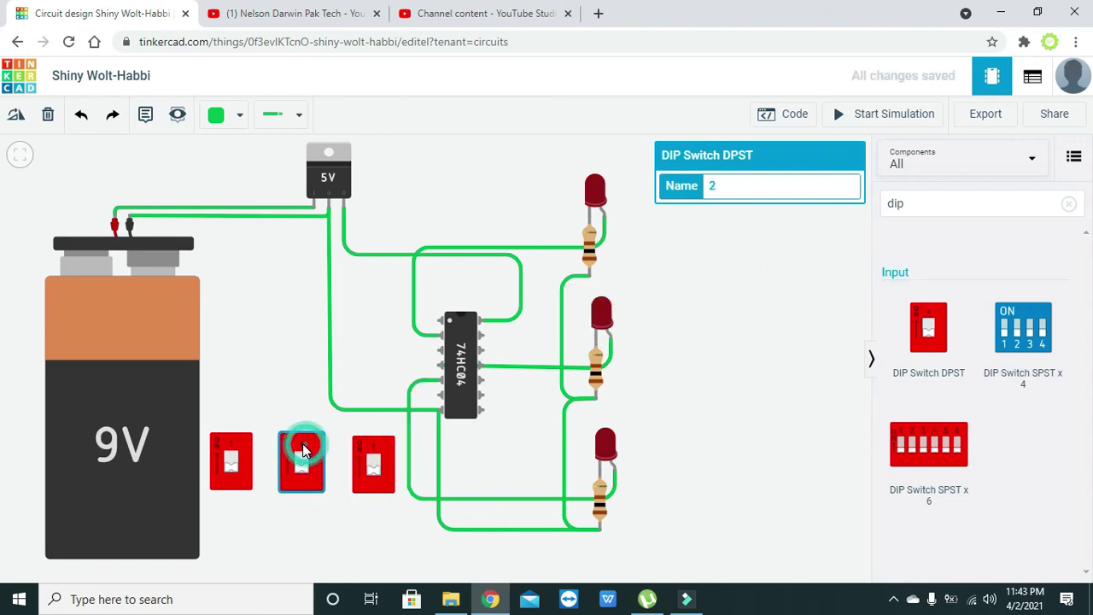
click(287, 420)
click(366, 459)
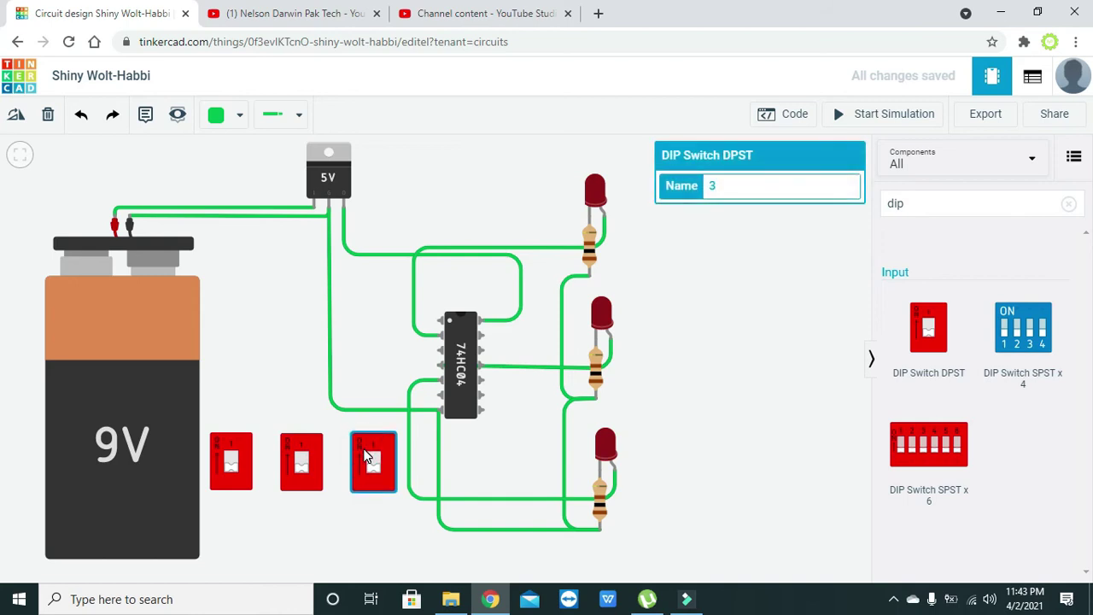
drag(365, 456, 365, 458)
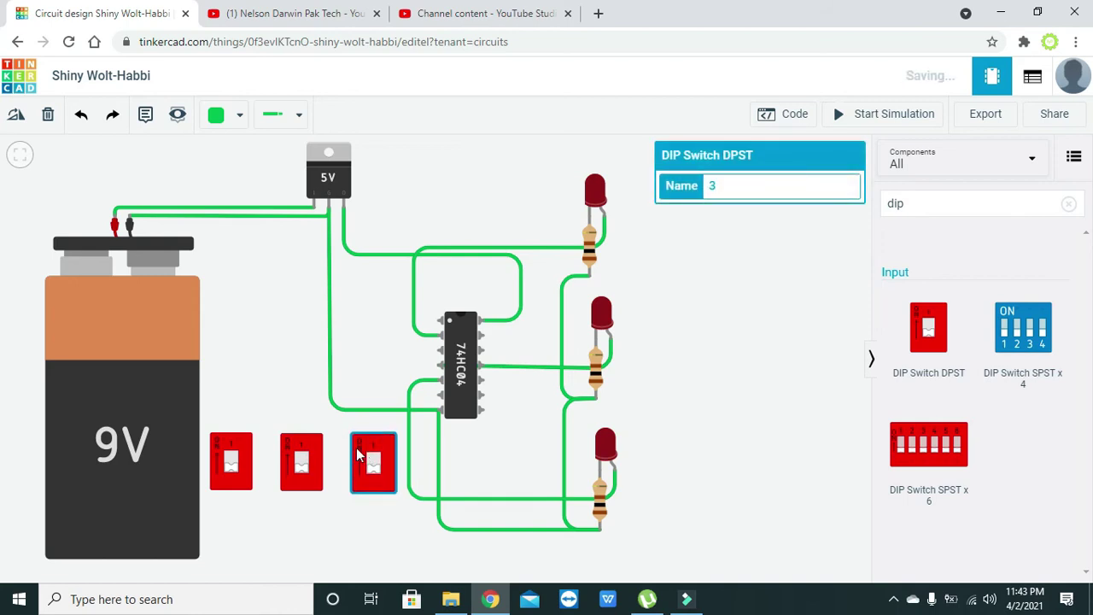
Wire the left DIP switch's top terminal to the regulator's 5V pin, routed up and across.
click(323, 431)
click(224, 441)
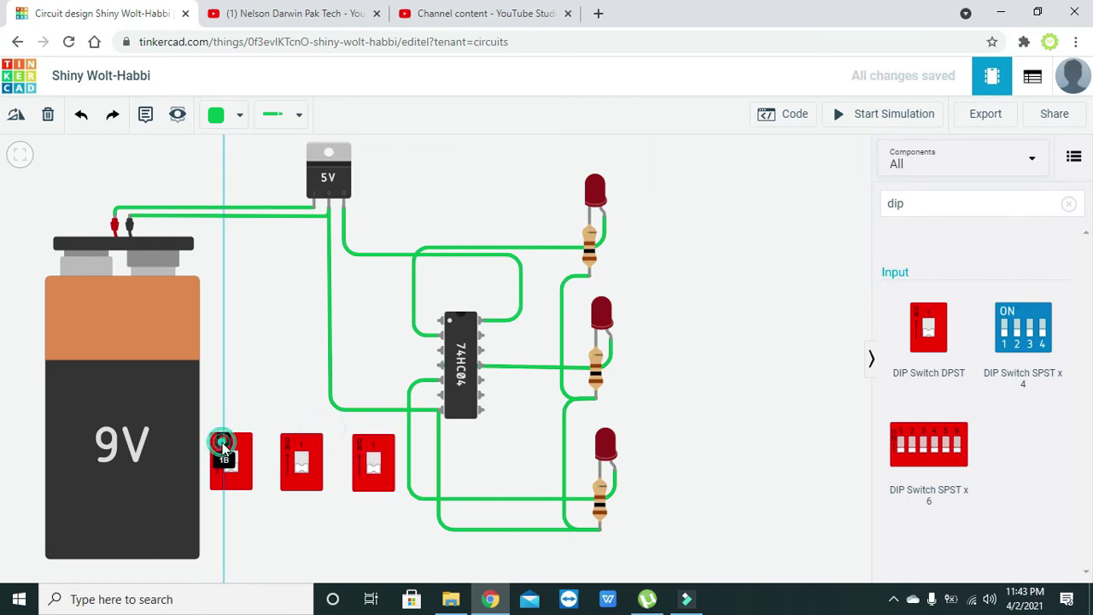
click(344, 207)
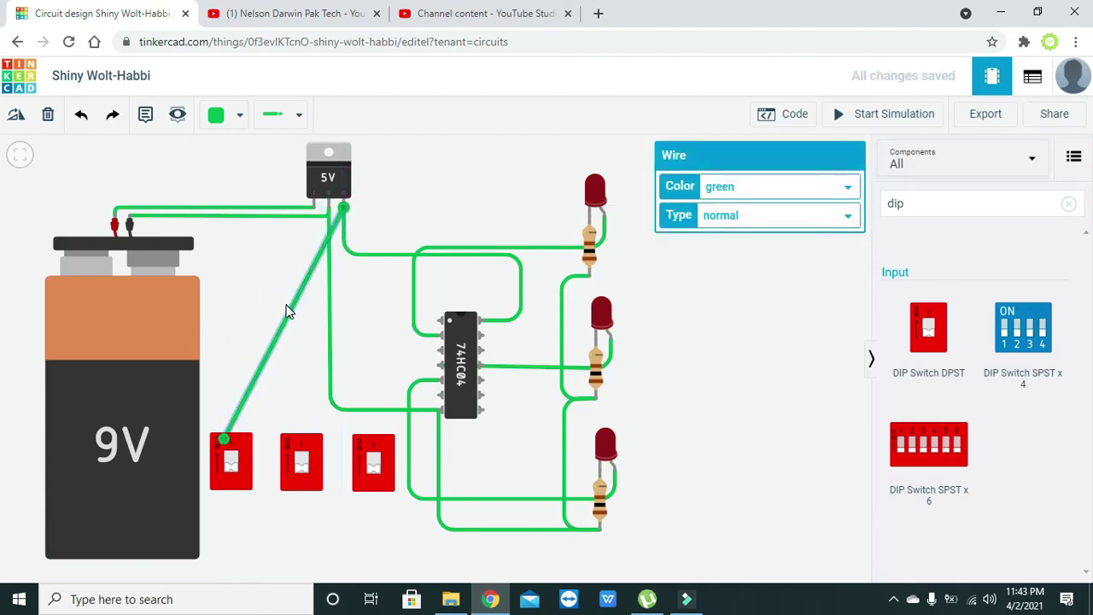
drag(297, 293, 344, 243)
drag(294, 326, 221, 246)
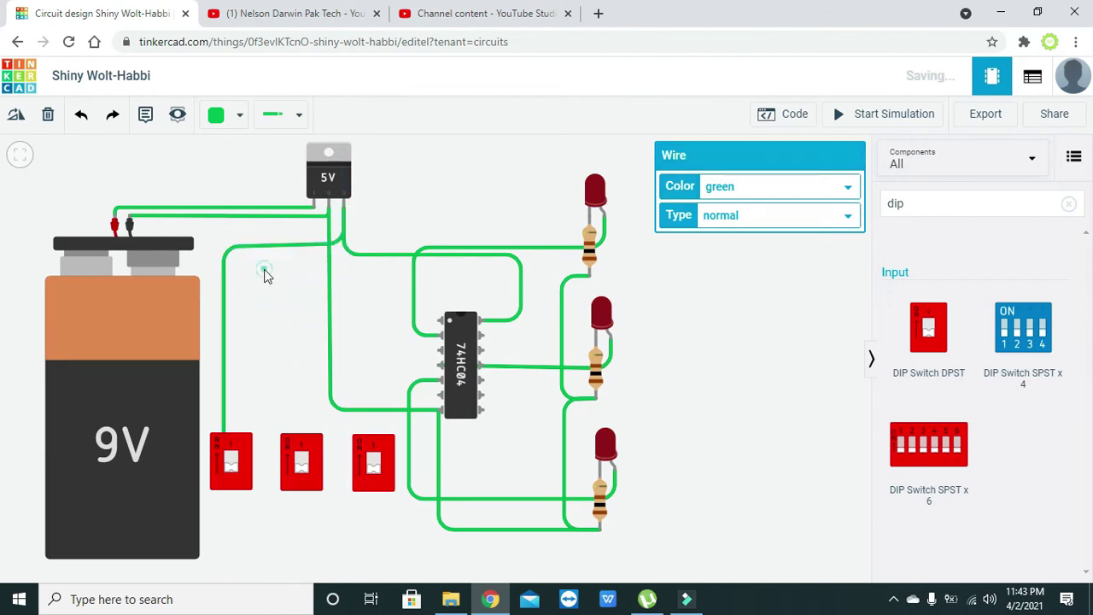
click(265, 270)
Join the middle switch's top terminal to the left switch, and the right switch's to the middle one.
click(294, 442)
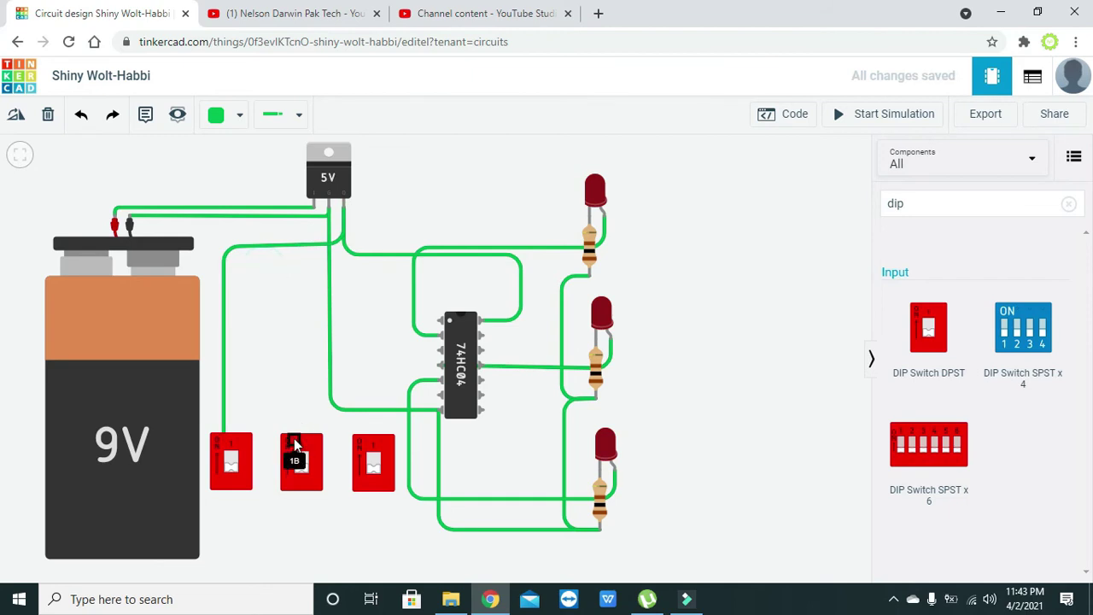
click(344, 214)
click(344, 214)
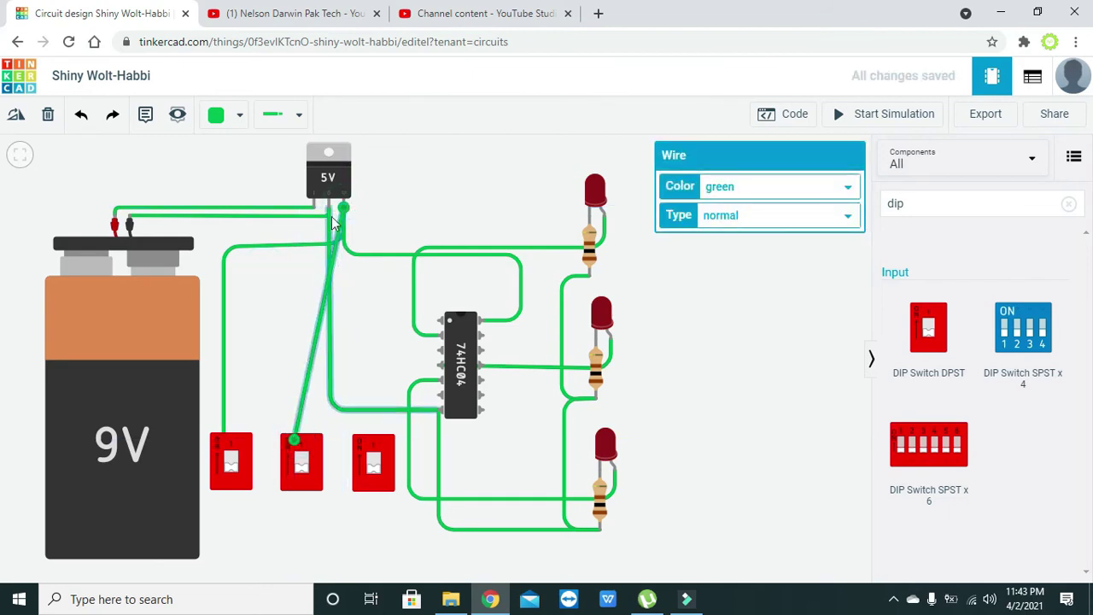
drag(344, 214, 224, 441)
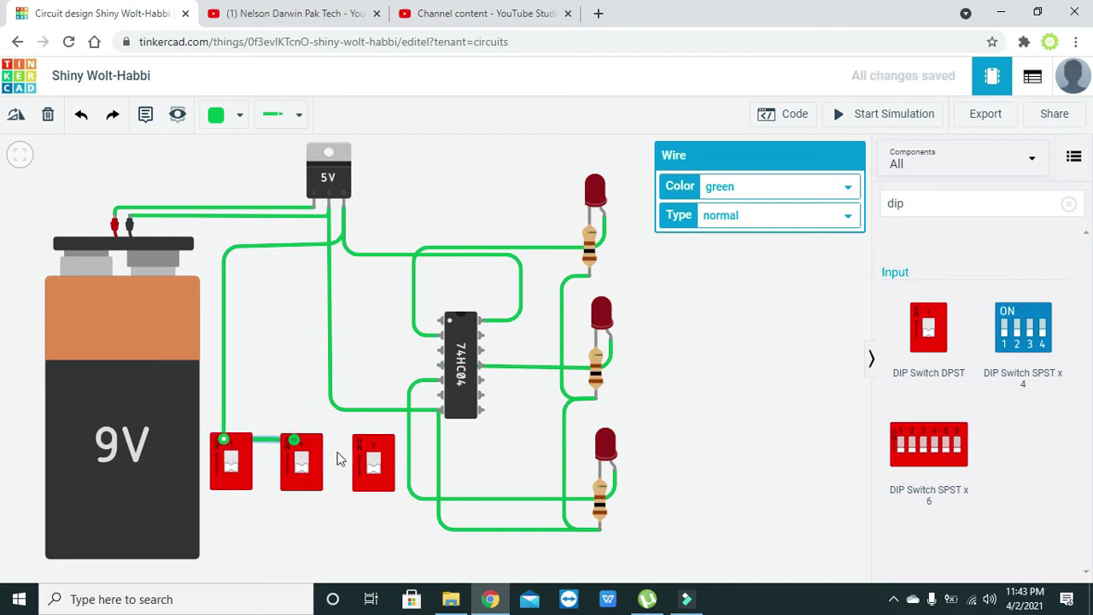
click(366, 443)
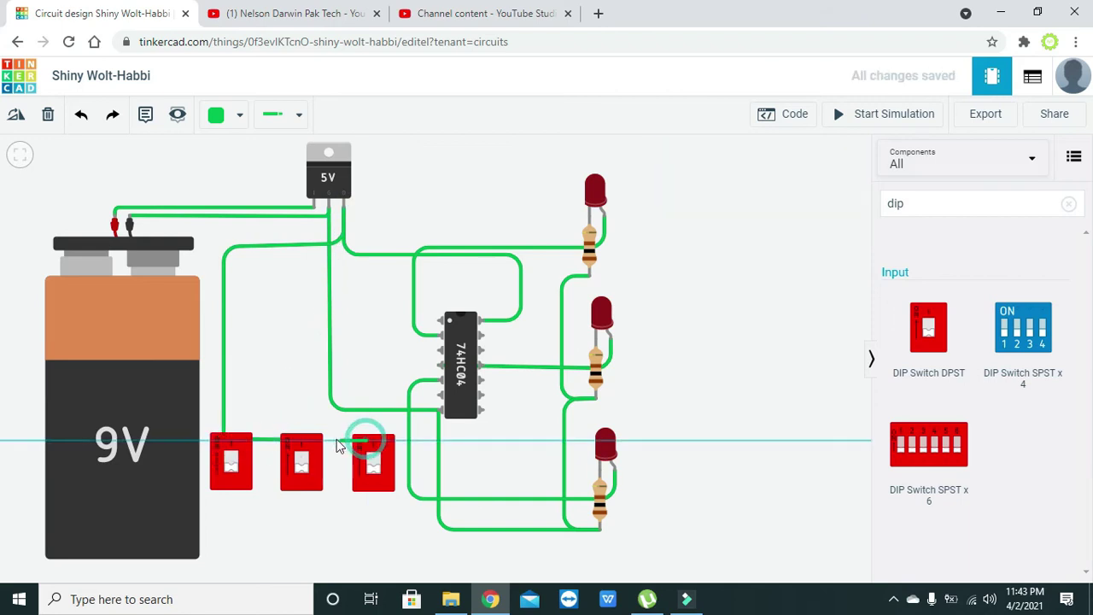
click(309, 444)
click(293, 403)
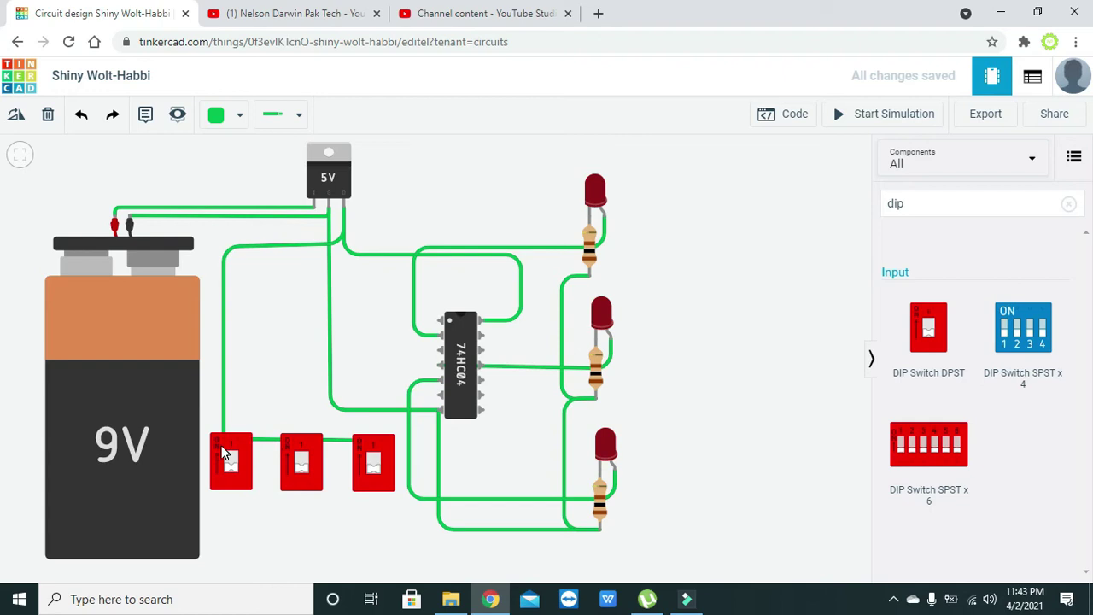
Wire the right and middle switches' 1A terminals to 74HC04 input pins, with right-angle bends.
click(366, 486)
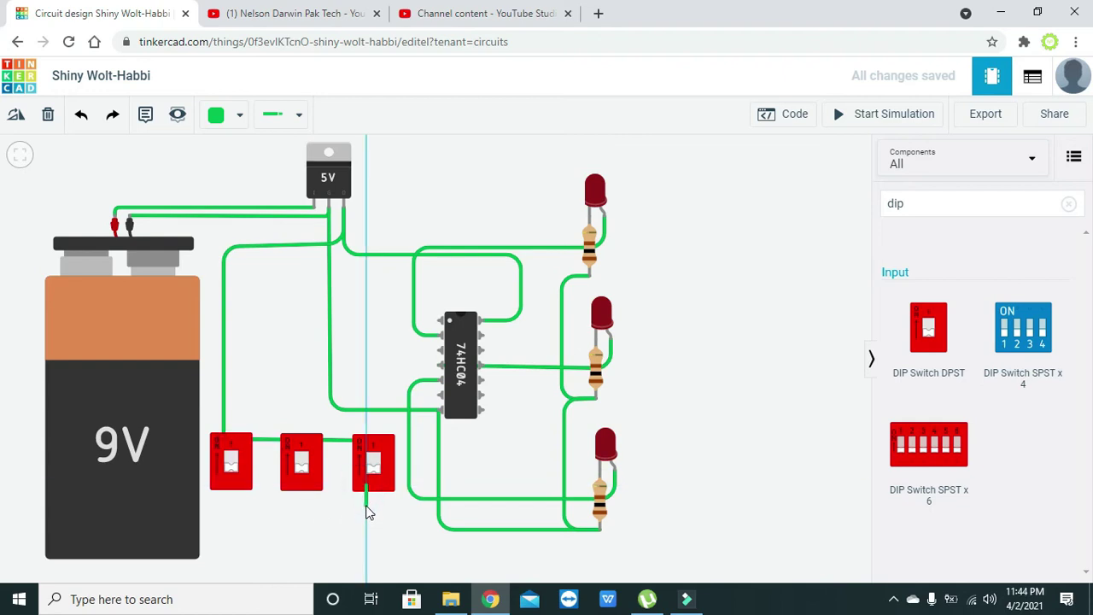
click(438, 323)
drag(415, 354, 365, 321)
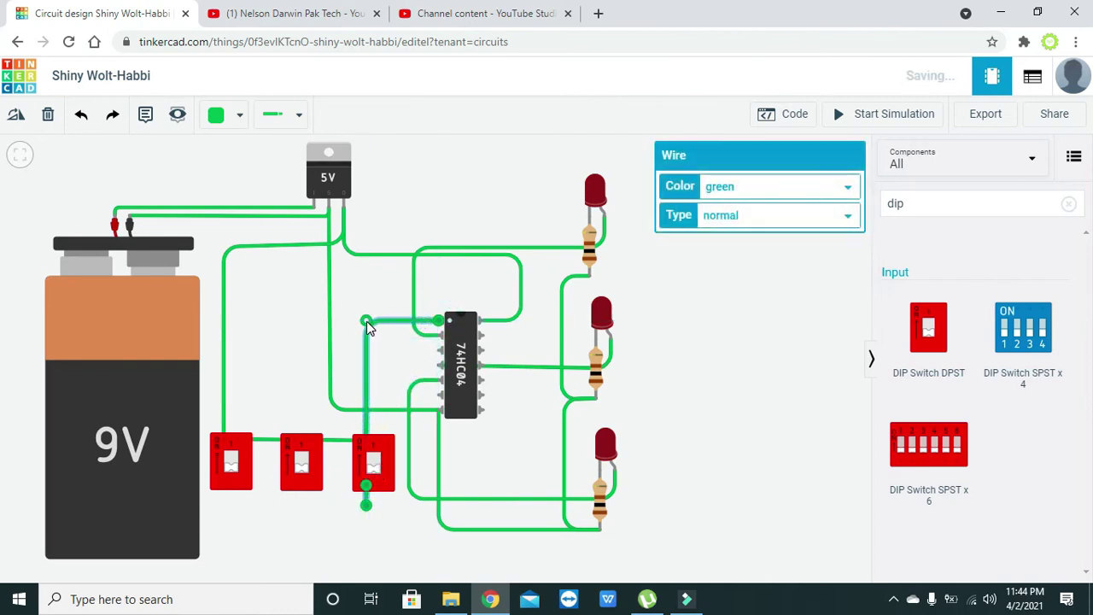
click(296, 490)
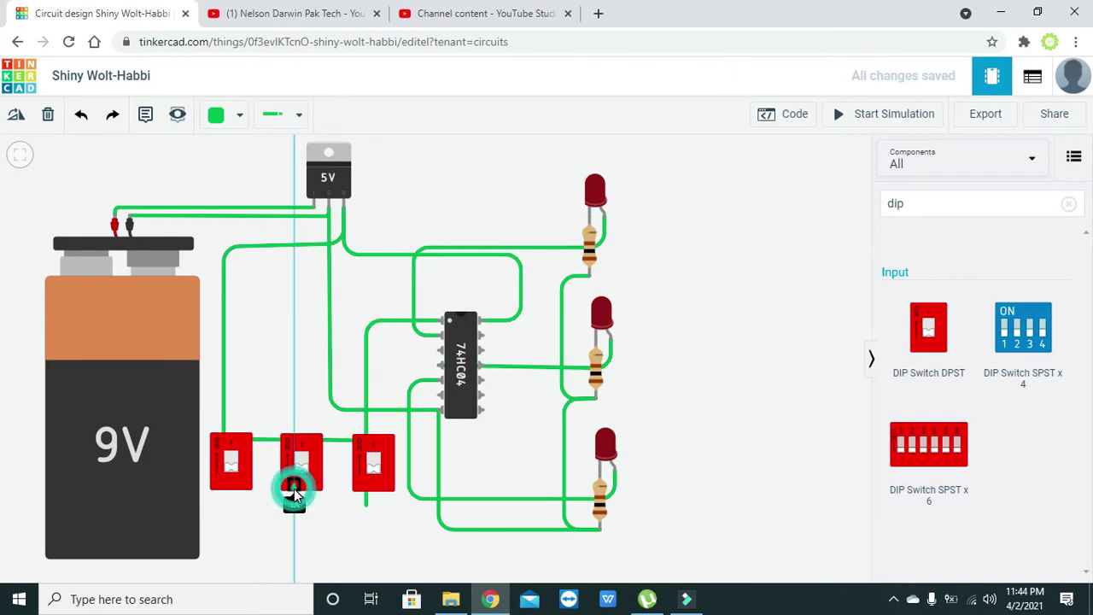
click(438, 365)
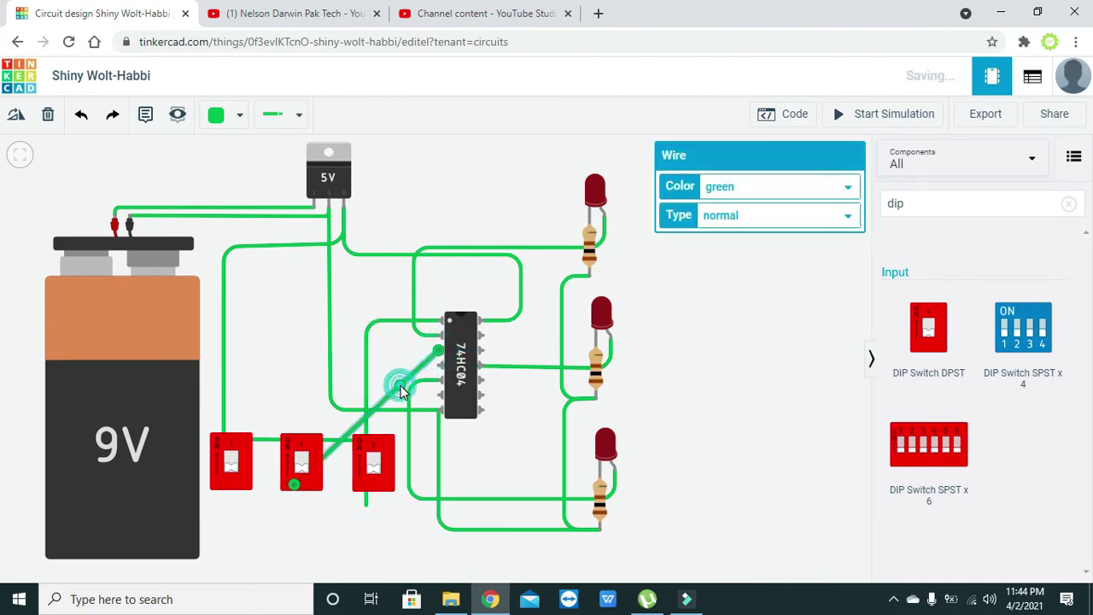
drag(400, 386, 293, 350)
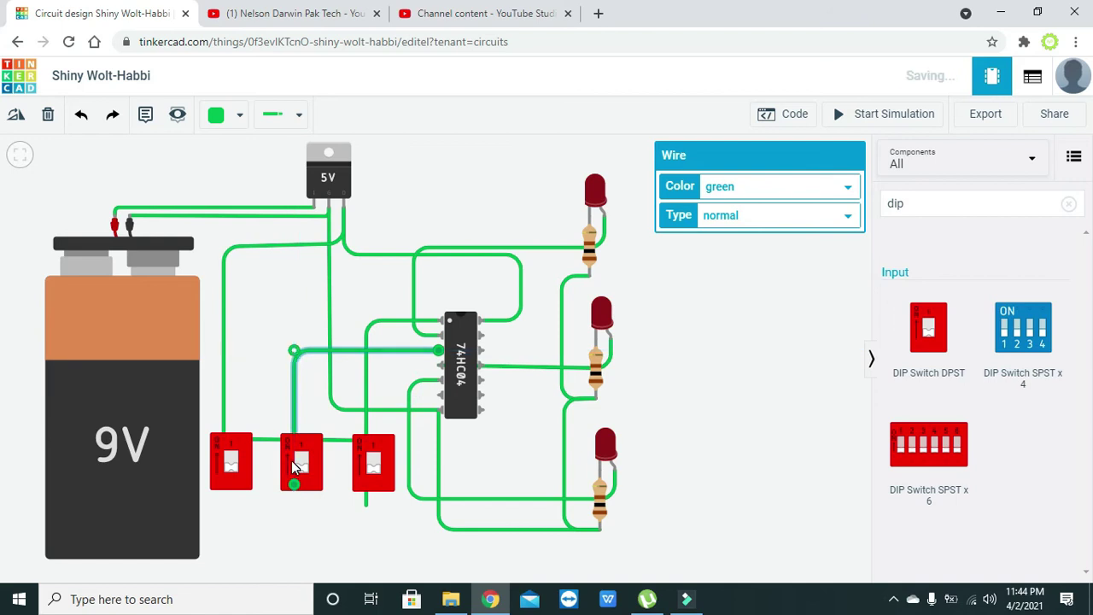
Wire the left switch to the chip, move the bottom LED wire onto Output 3, and square the diagonal wire.
click(221, 485)
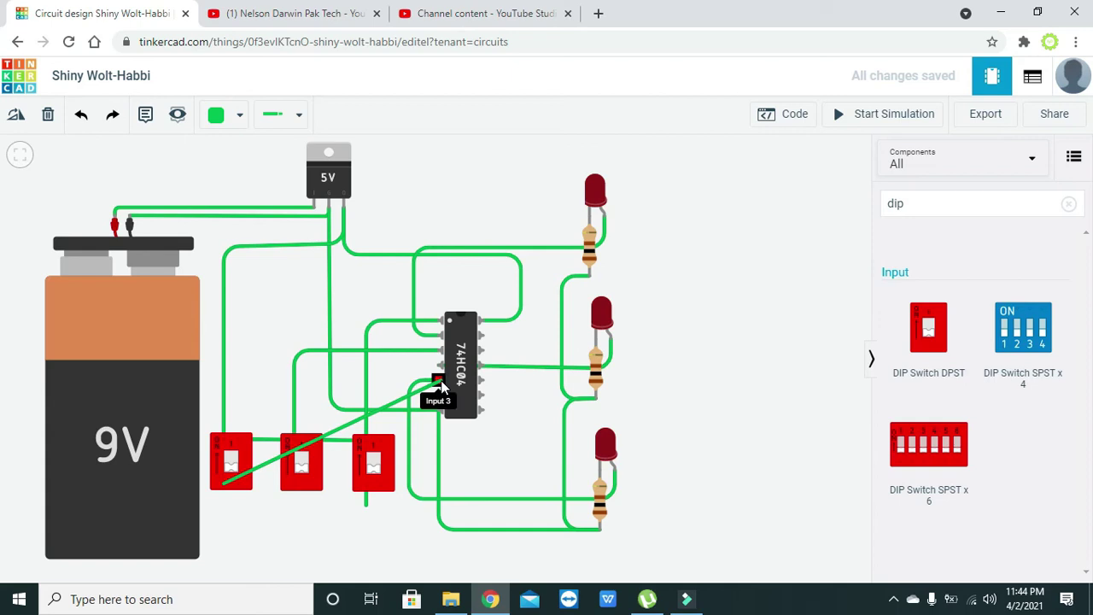
mouse_move(441, 380)
mouse_down()
mouse_move(436, 365)
mouse_move(441, 394)
mouse_move(434, 382)
mouse_up()
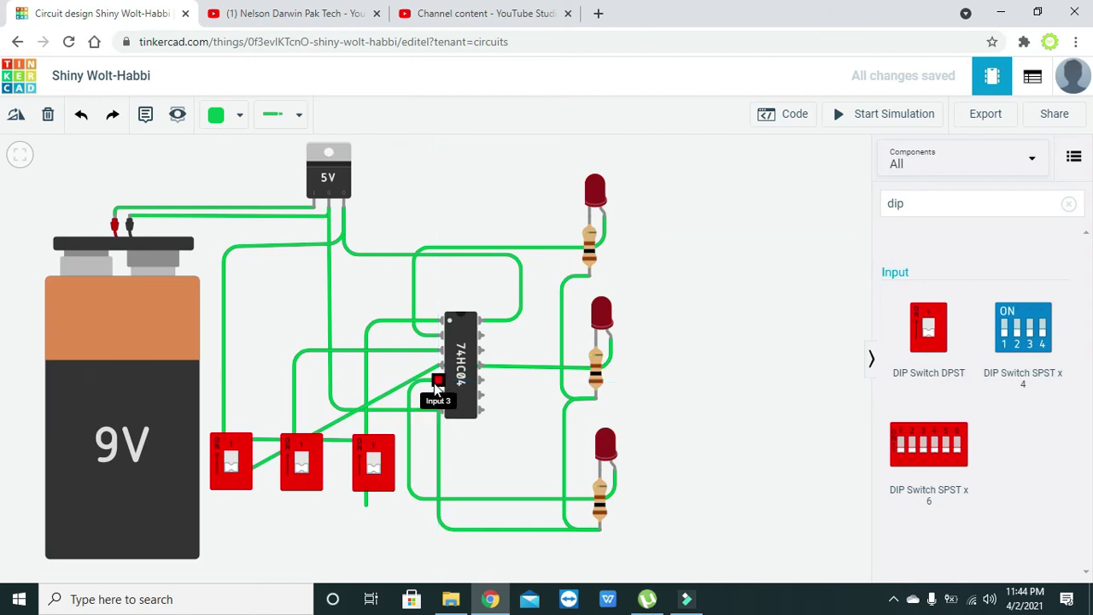
click(427, 387)
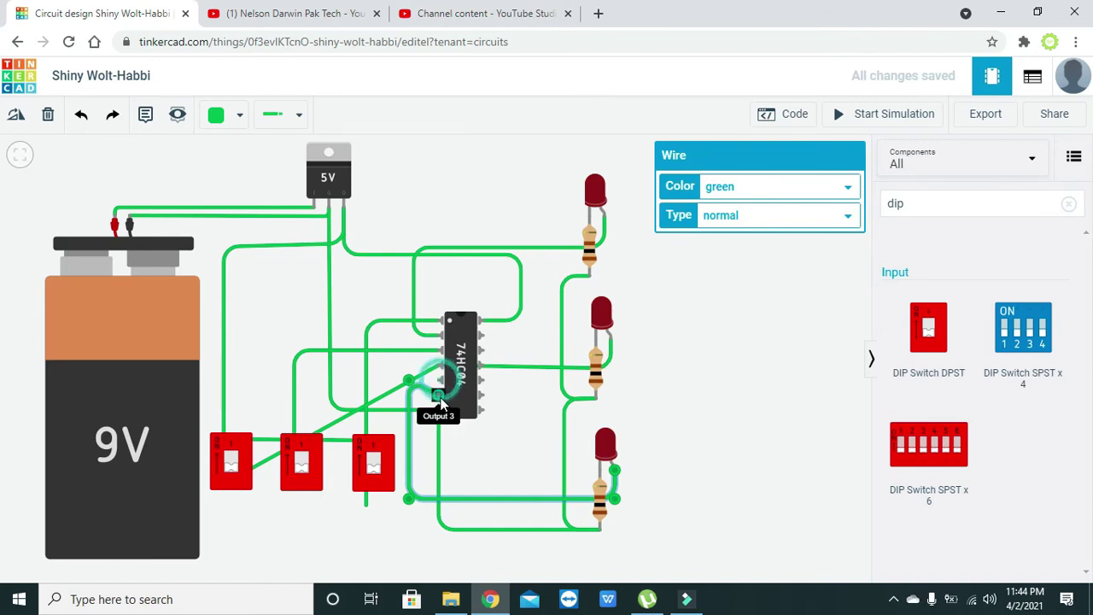
drag(405, 380, 435, 381)
click(438, 368)
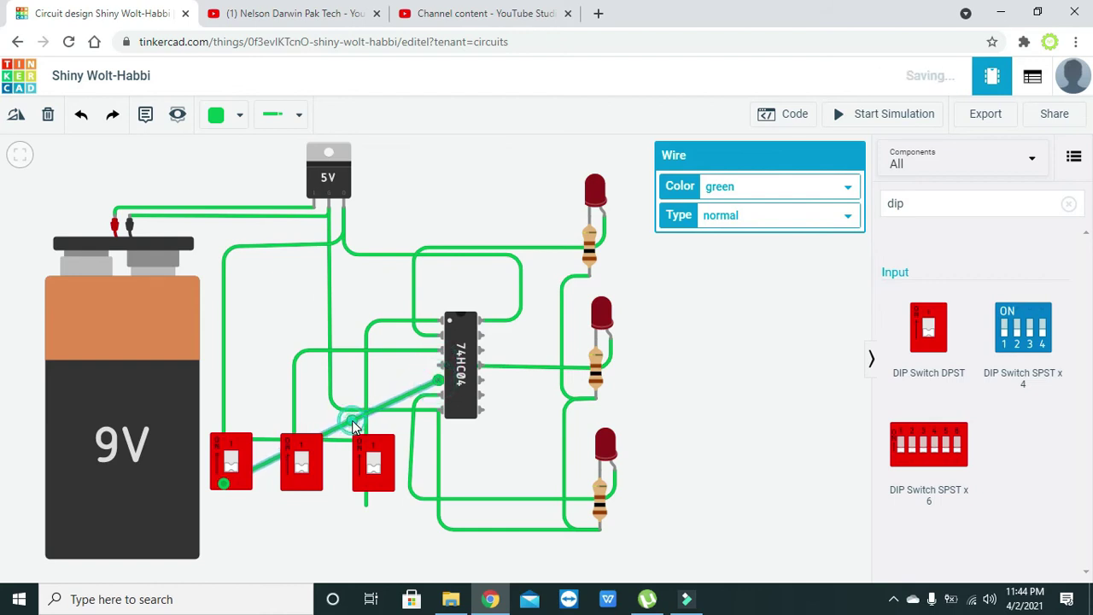
drag(356, 427, 246, 386)
click(252, 360)
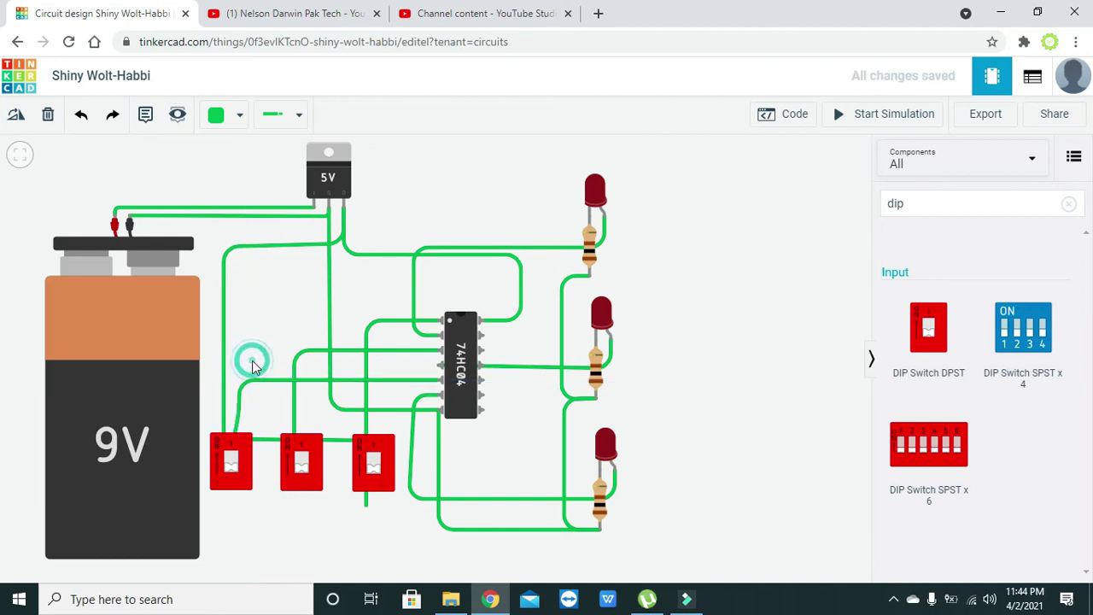
Nudge the bottom LED wire's bend and reattach the loose wire to the third switch's terminal.
click(241, 423)
click(255, 412)
click(412, 500)
drag(413, 502, 419, 496)
click(483, 471)
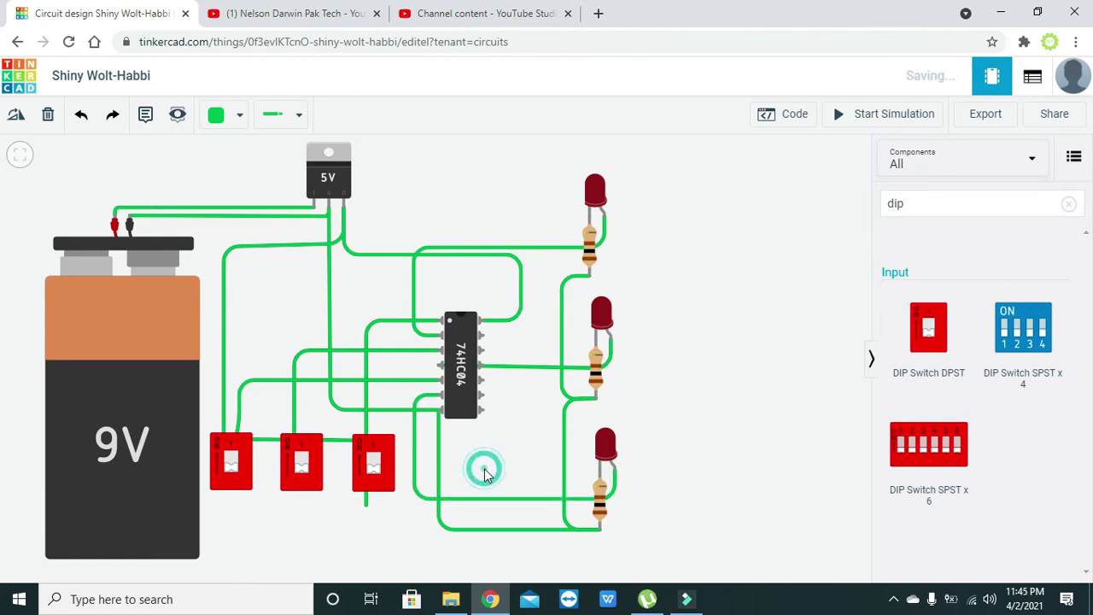
click(365, 510)
drag(363, 506, 366, 495)
click(386, 532)
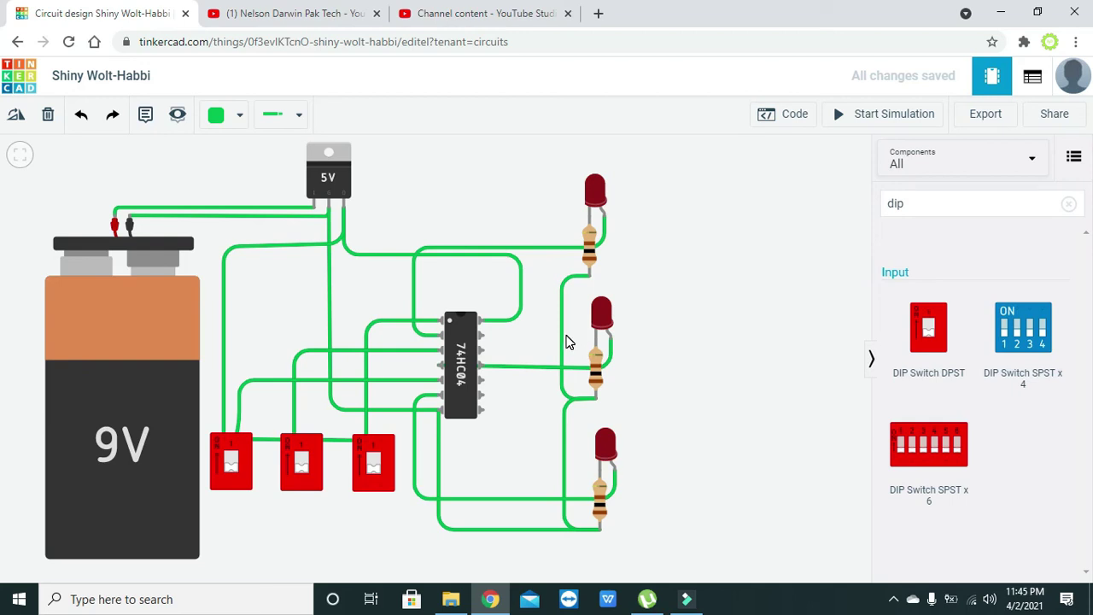
Run the simulation, which flags the 74HC04 as broken and puts warnings on the LEDs.
click(905, 116)
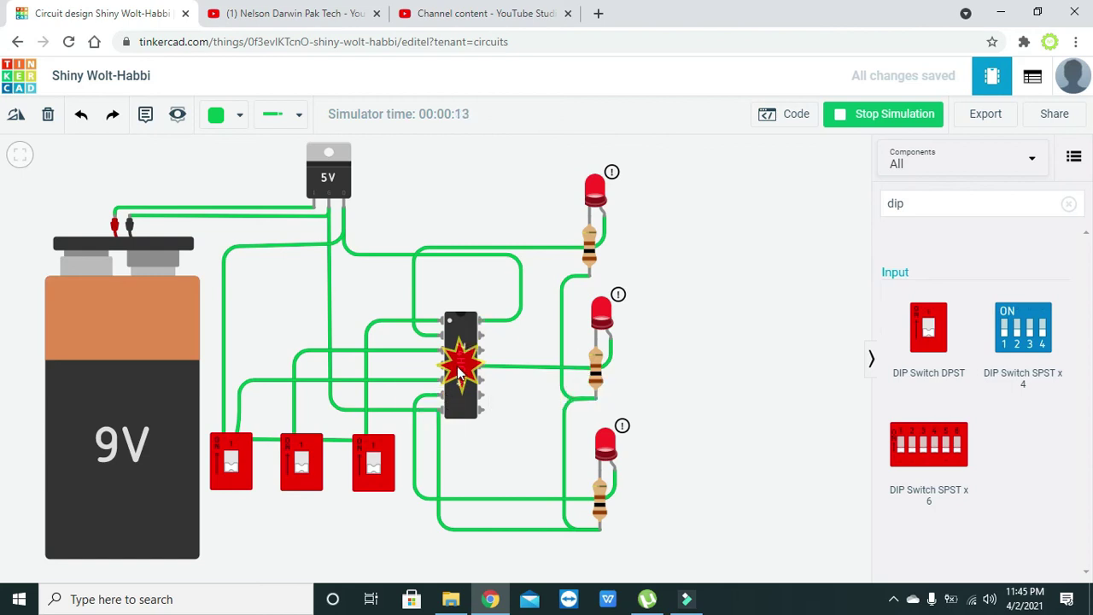
Check the 5V and top-LED wires, toggle the middle DIP switch, and restart the simulation.
mouse_move(465, 389)
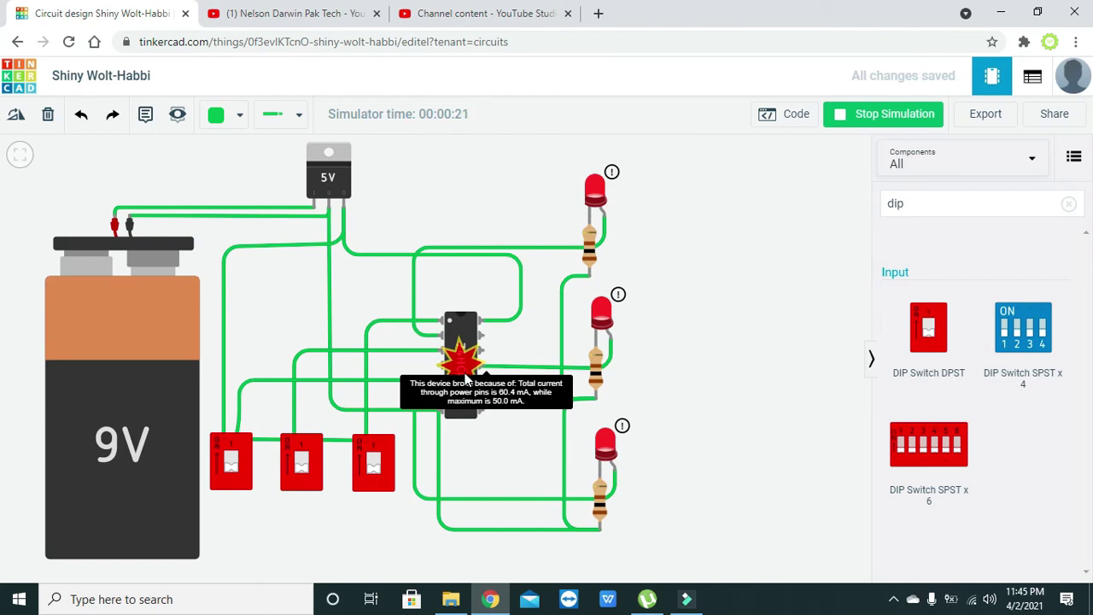
click(498, 319)
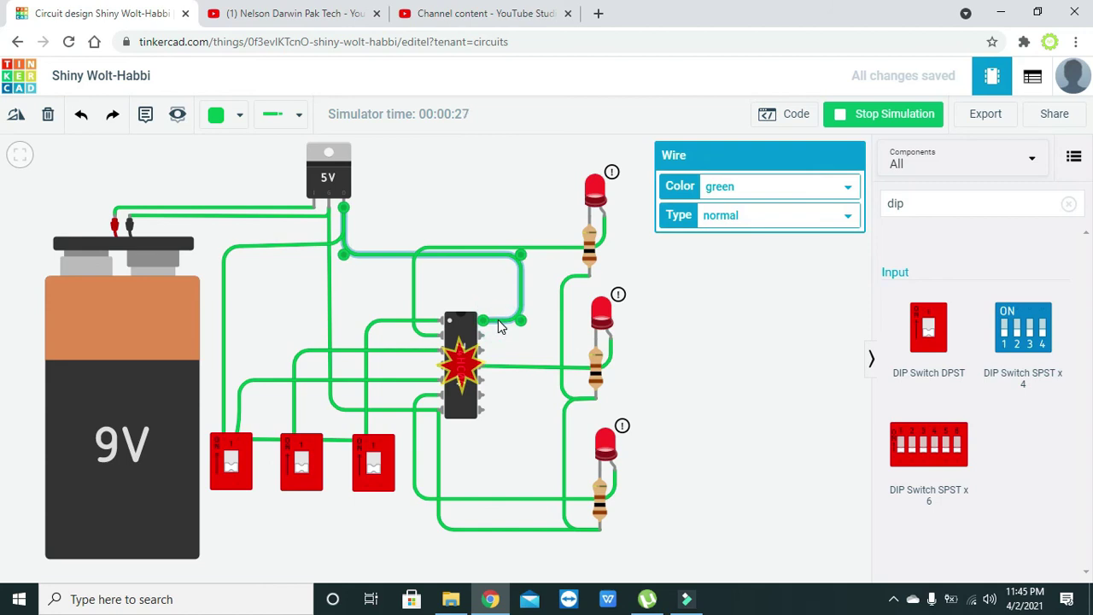
click(421, 335)
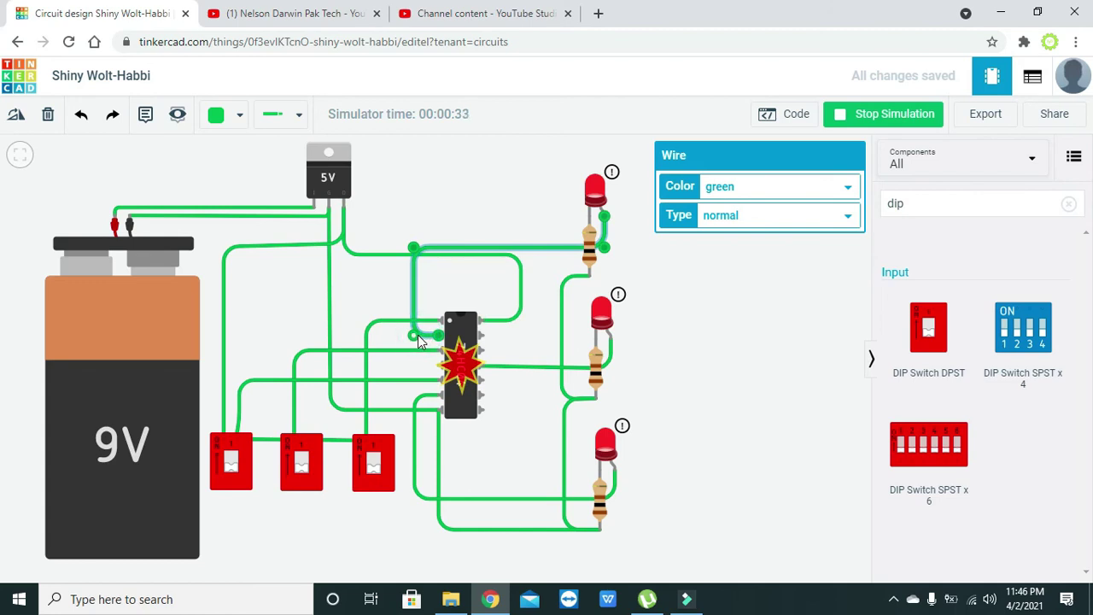
click(374, 460)
click(301, 463)
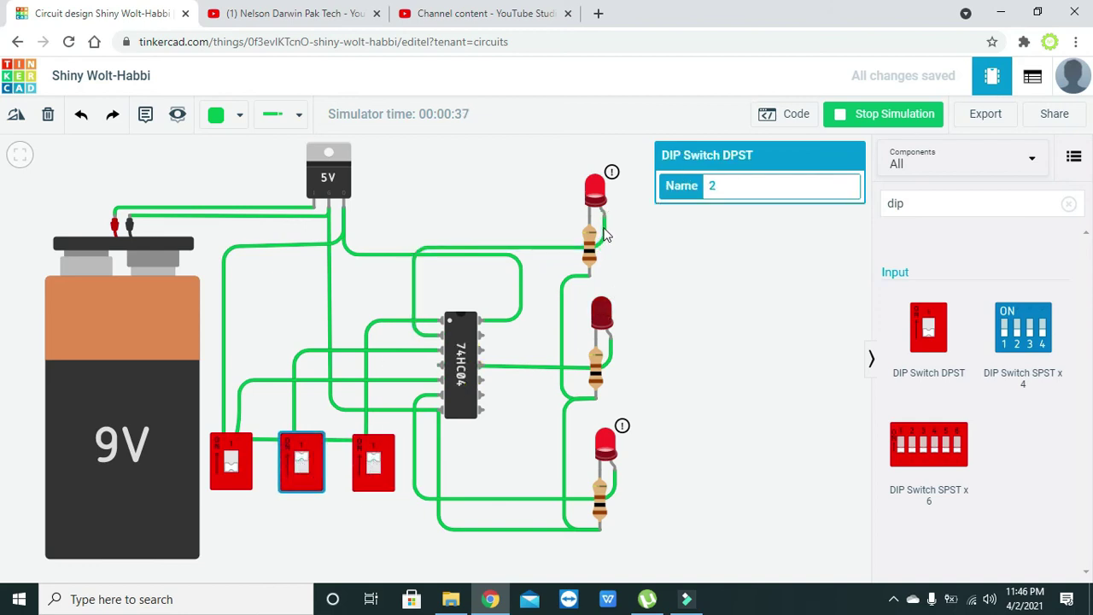
click(913, 113)
click(890, 117)
click(729, 314)
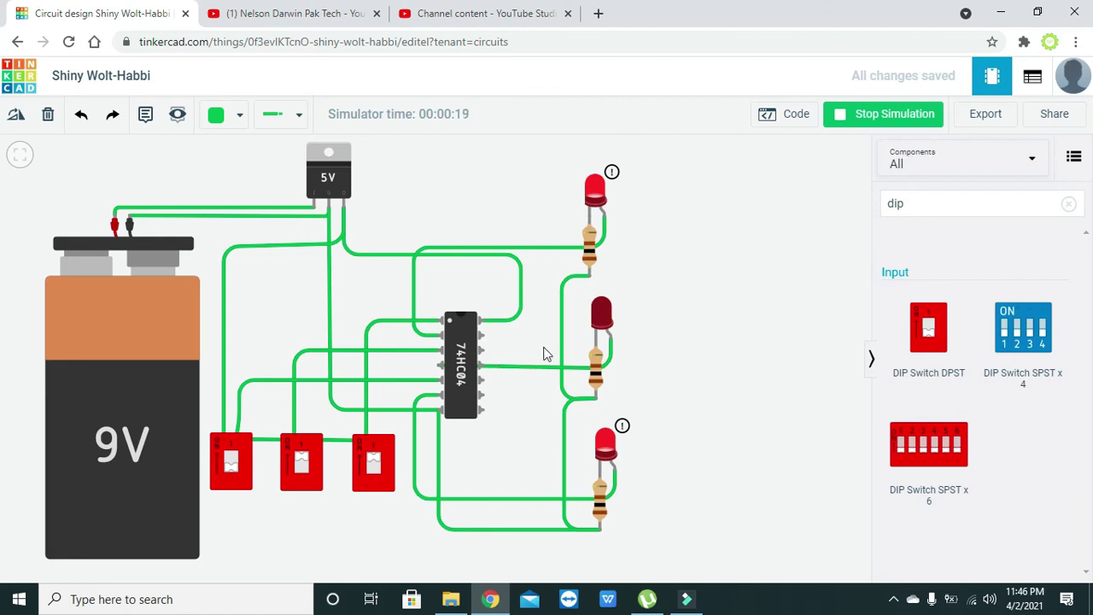
Delete the middle red LED, leaving its resistor in the circuit.
click(604, 314)
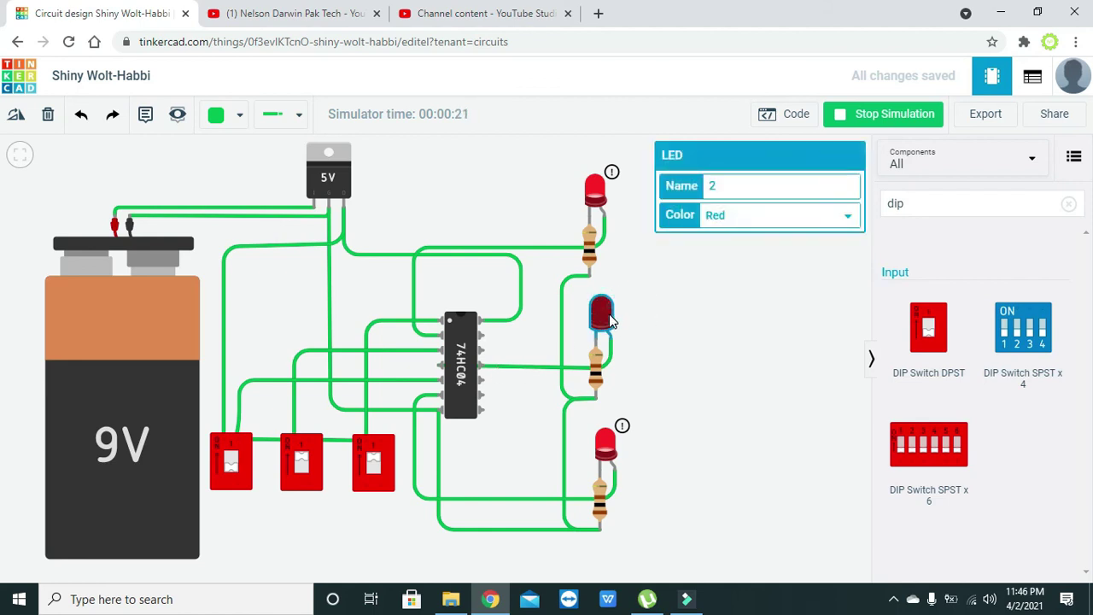
key(Delete)
click(597, 375)
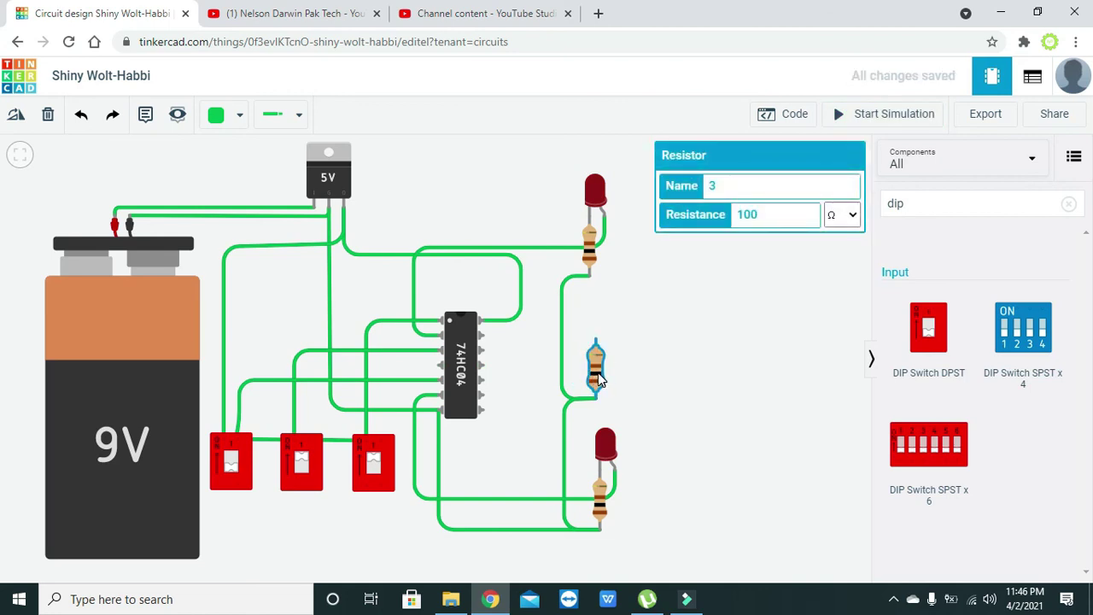
click(657, 357)
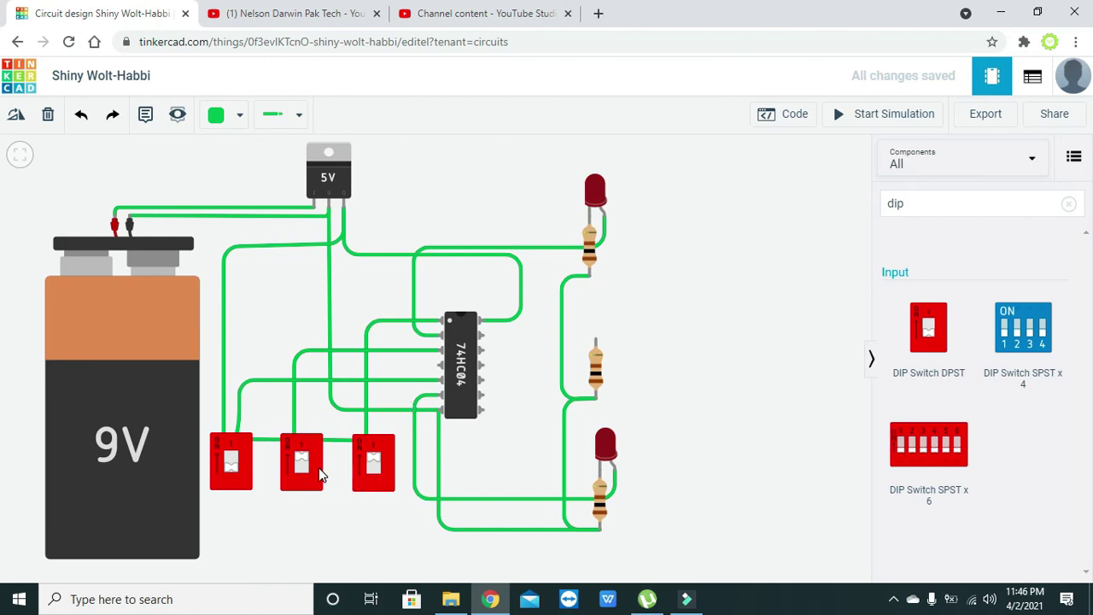
Start the simulation and flip the right and middle DIP switches.
click(376, 467)
click(879, 115)
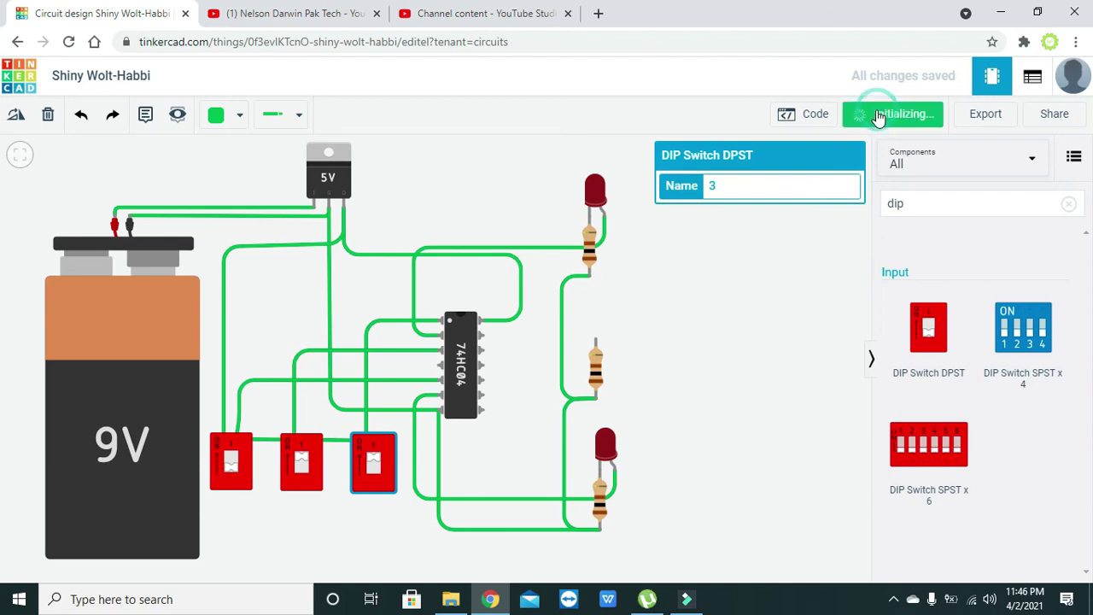
click(374, 463)
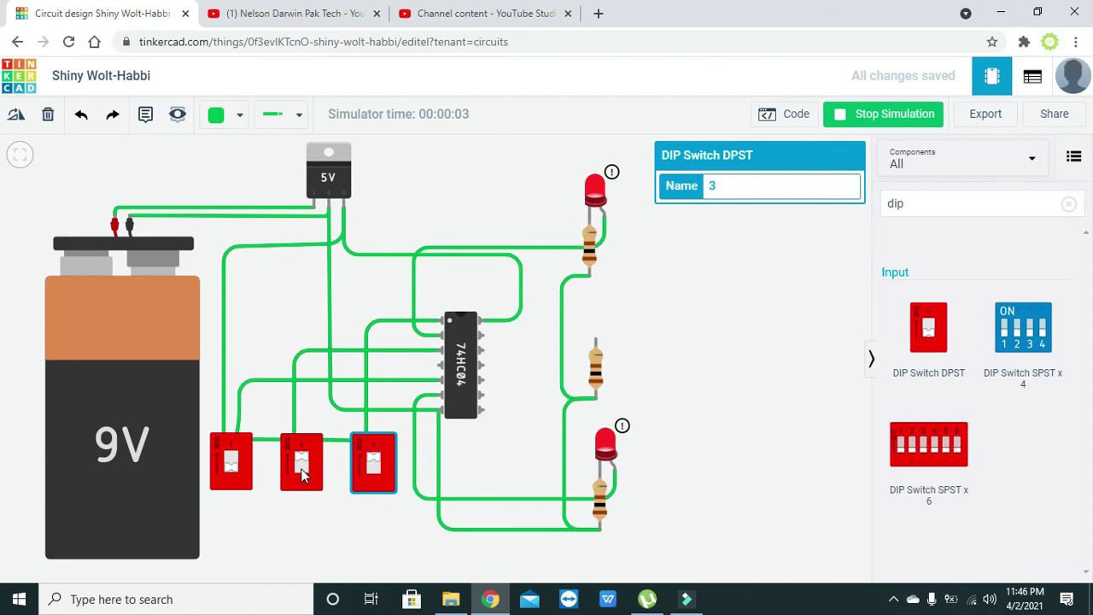
click(301, 469)
click(301, 469)
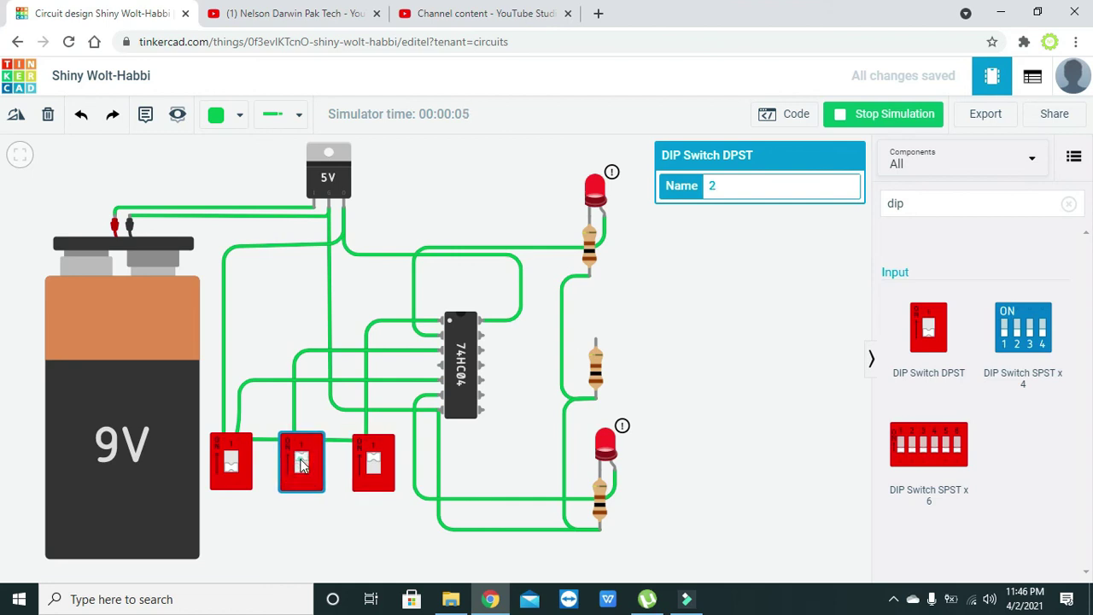
Toggle the left DIP switch repeatedly, lighting and darkening the lower LED, ending off.
click(231, 463)
click(230, 464)
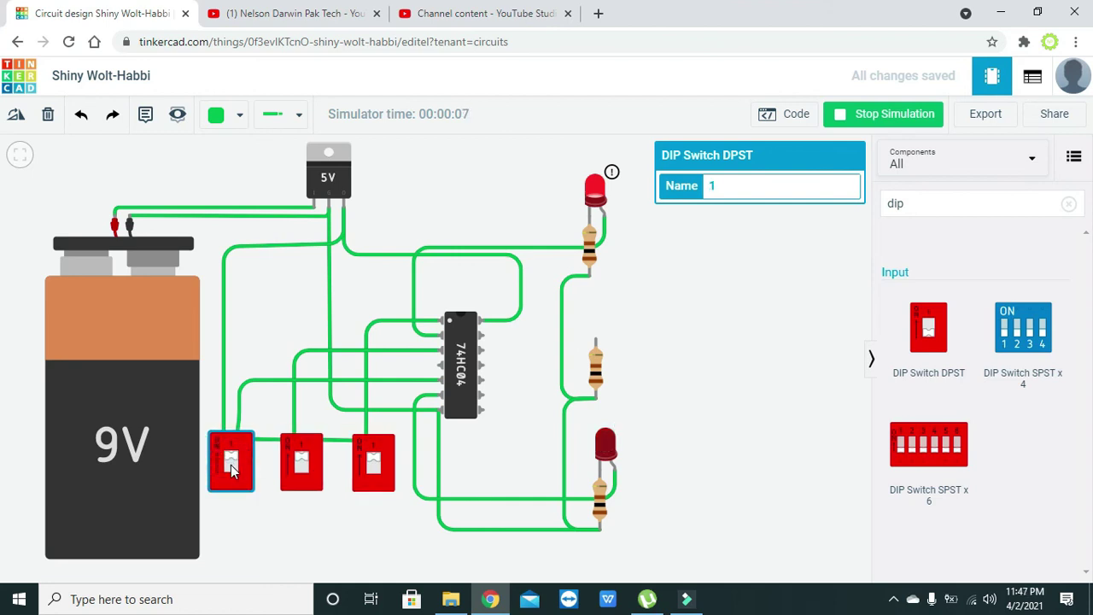
click(230, 467)
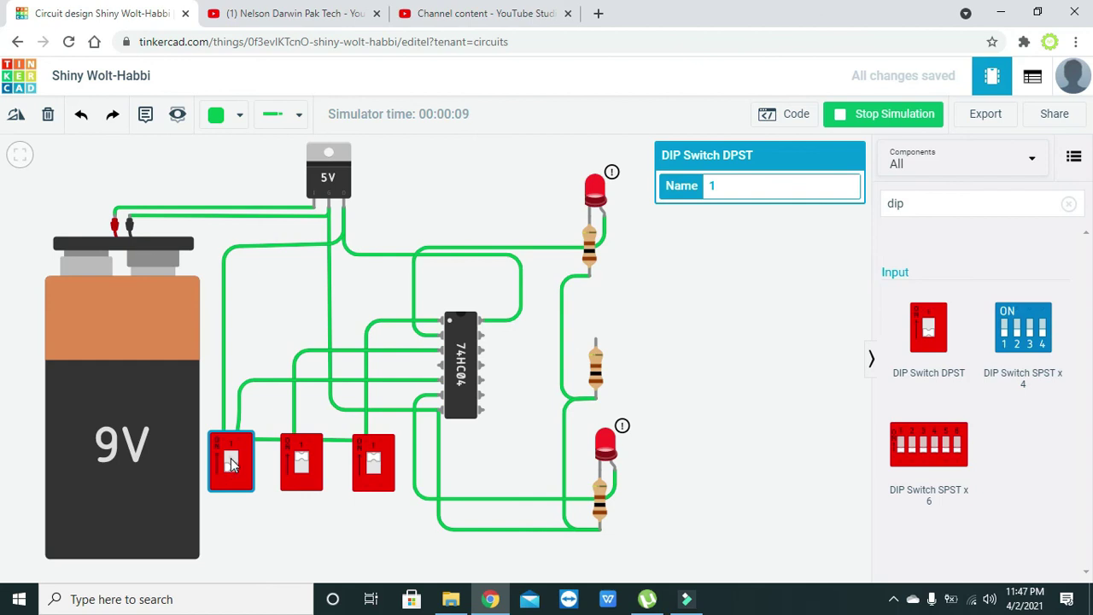
click(231, 465)
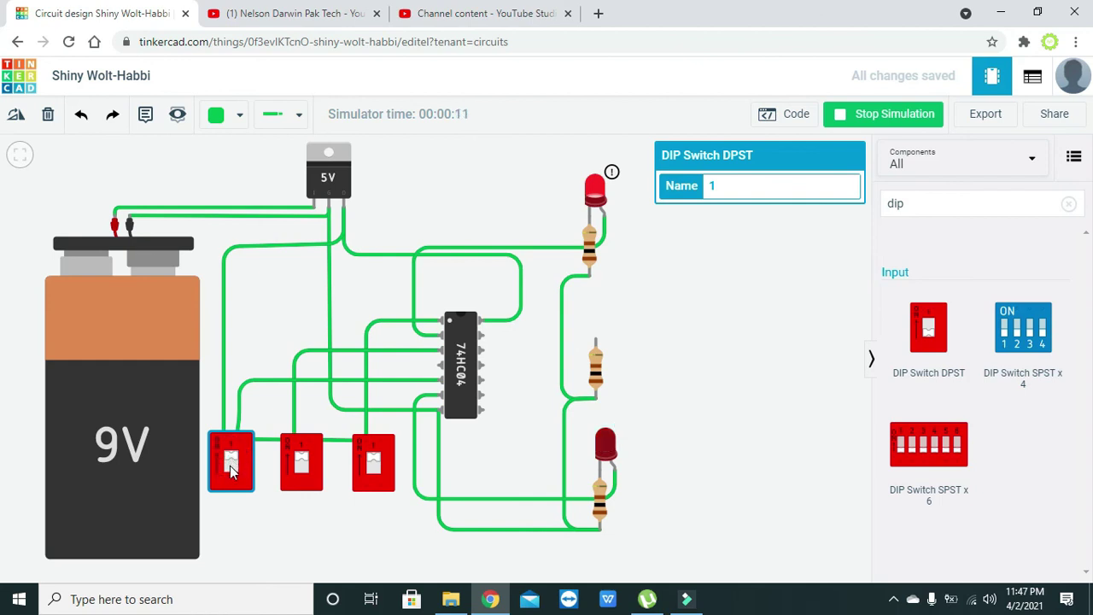
click(231, 470)
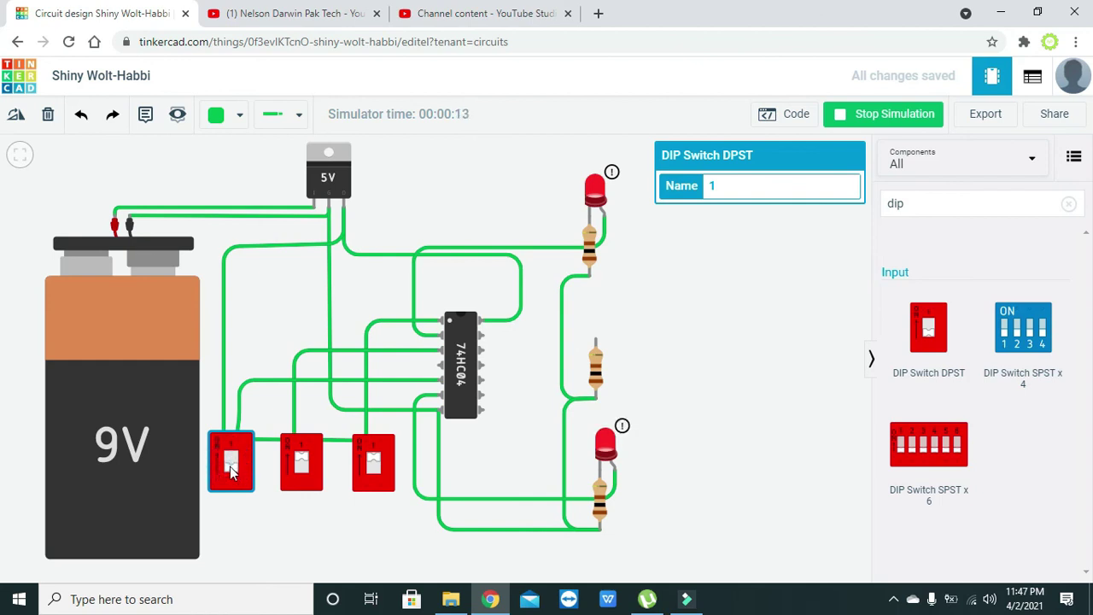
click(230, 467)
click(233, 469)
click(230, 459)
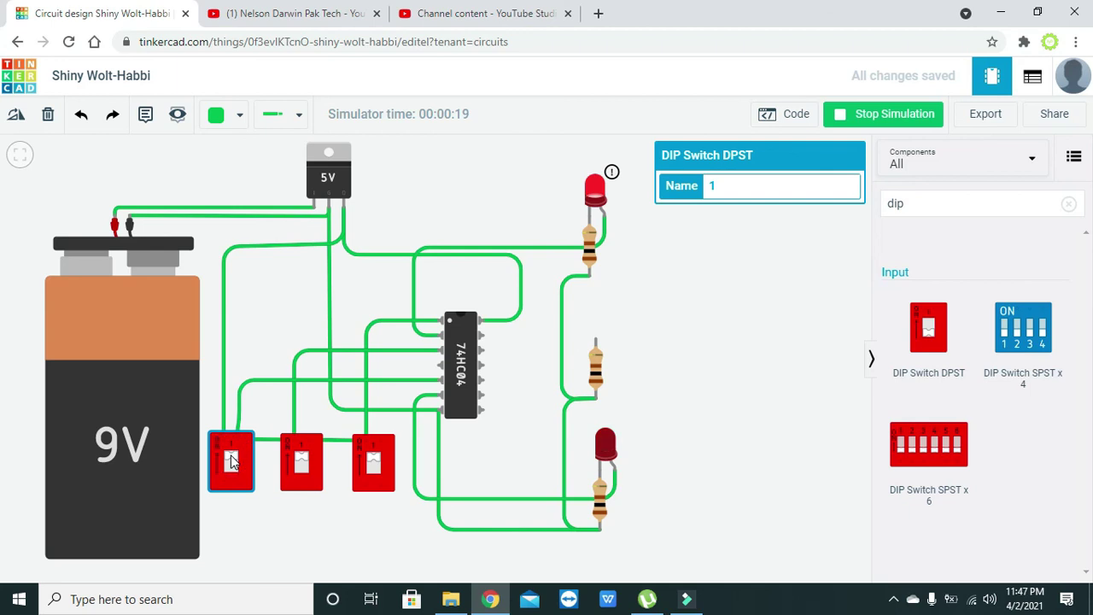
Select the middle and right switches and the chip-to-right-switch wire.
click(304, 462)
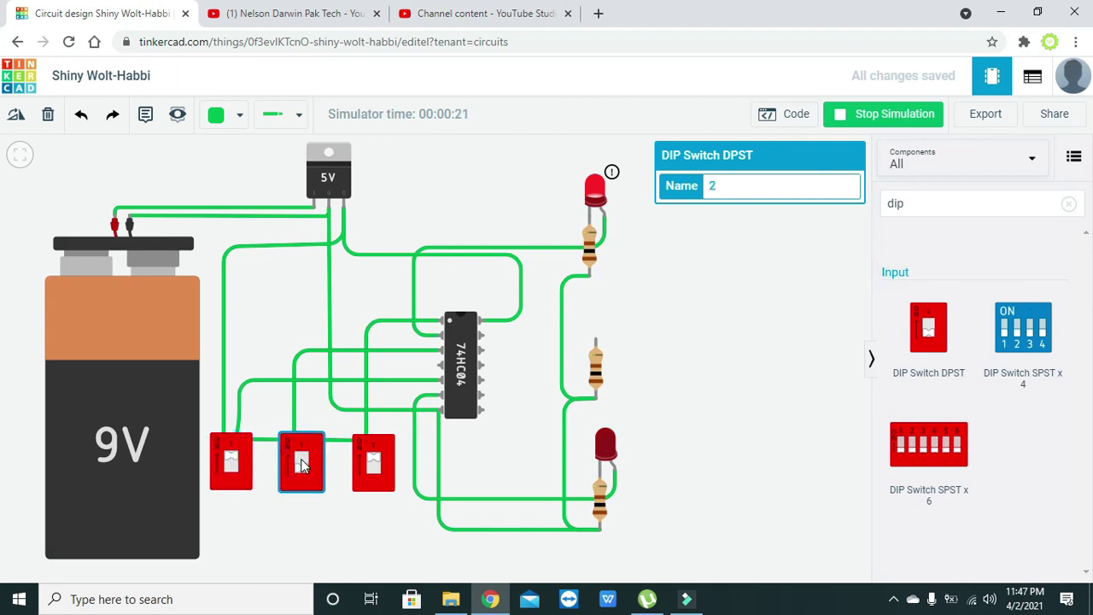
click(301, 464)
click(370, 463)
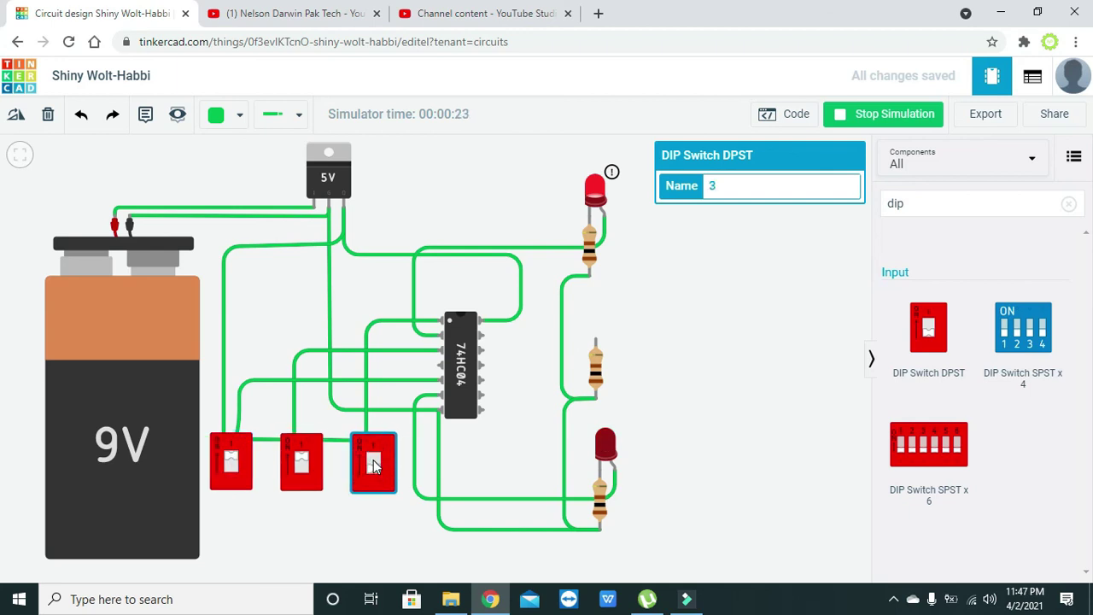
click(366, 430)
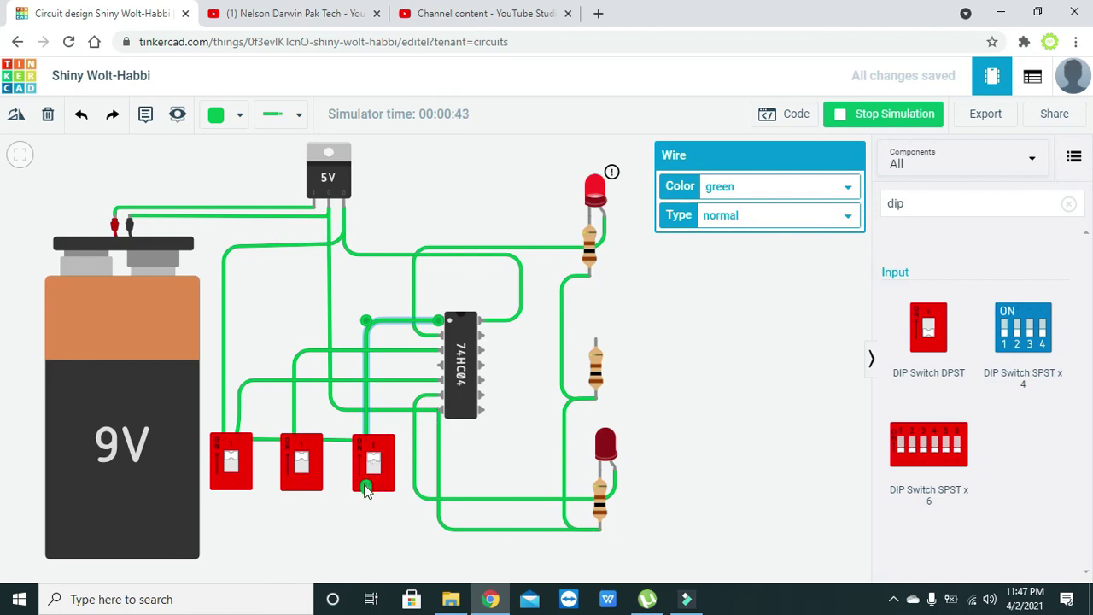
Delete the middle DIP switch and reconnect its dangling supply wire to the right switch.
click(320, 463)
key(Delete)
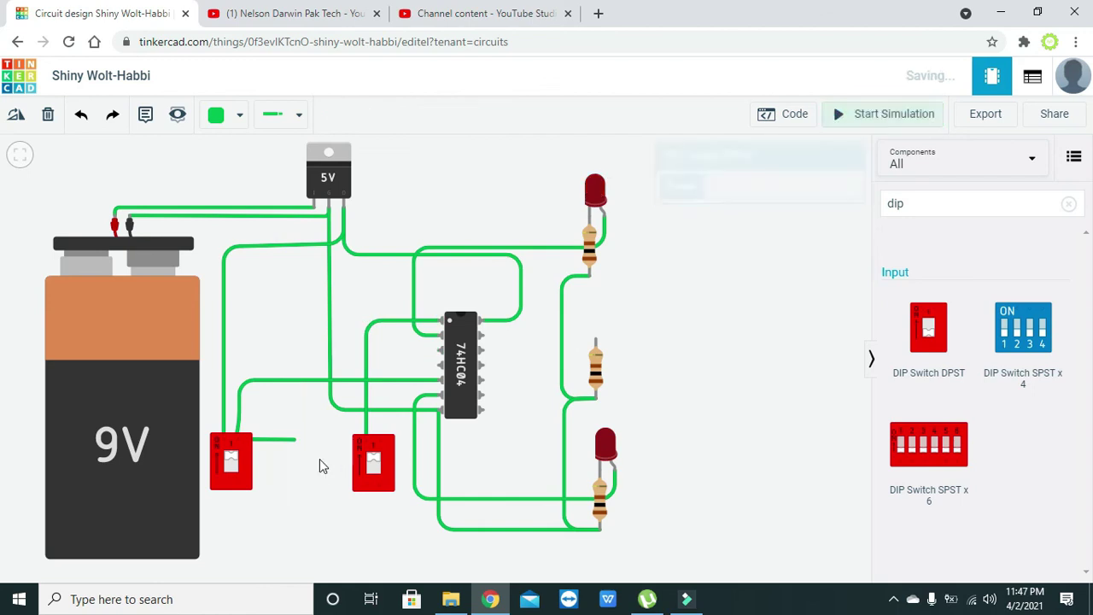
click(288, 442)
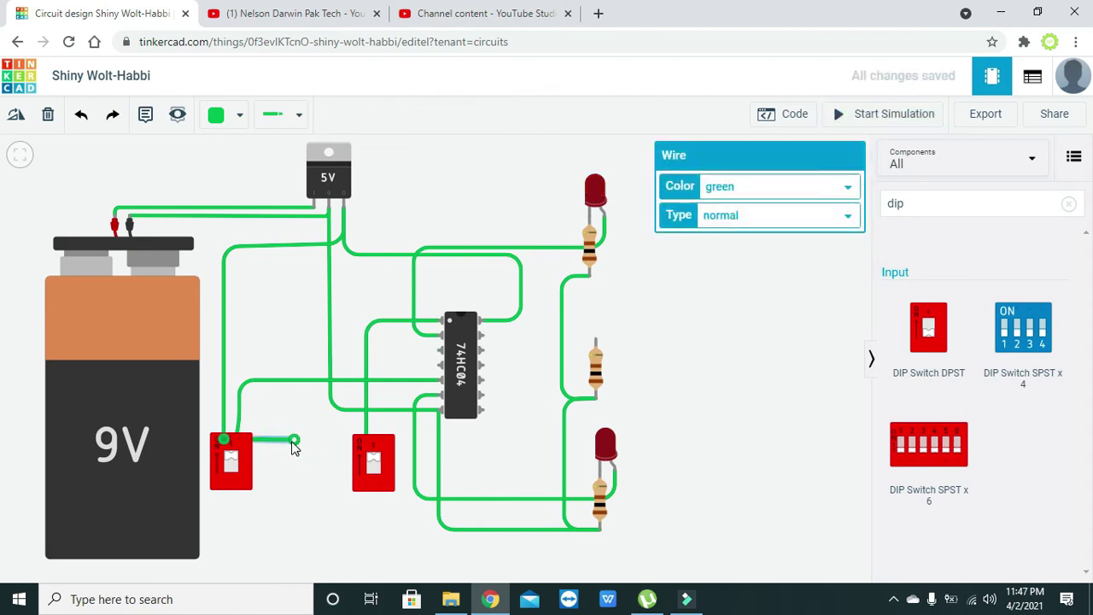
drag(292, 444, 366, 443)
click(331, 457)
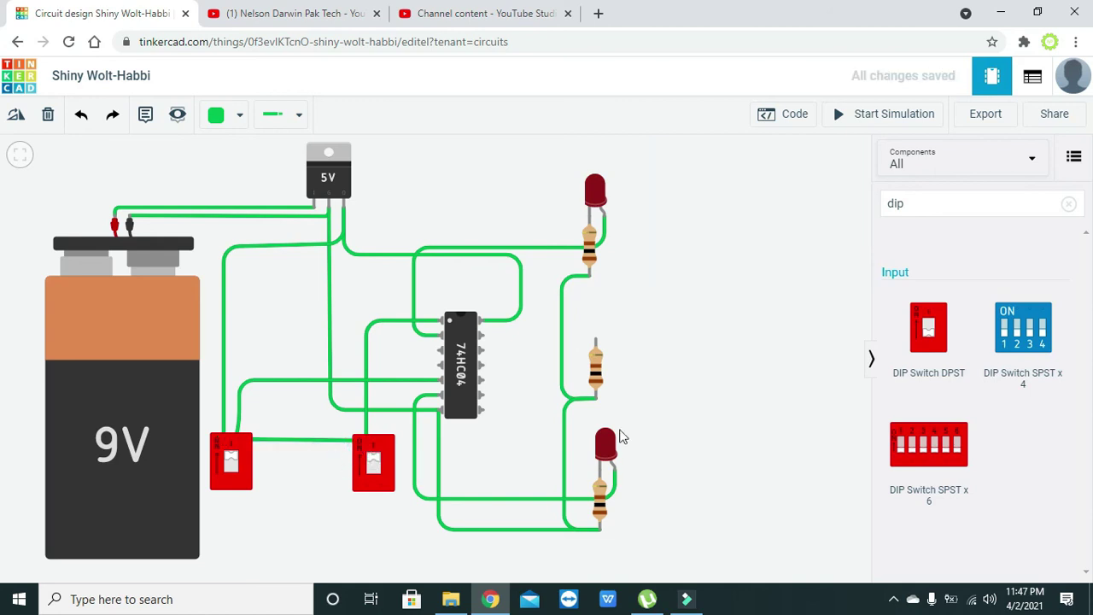
Delete the middle resistor and wire the upper resistor straight down to the lower resistor.
click(597, 366)
key(Delete)
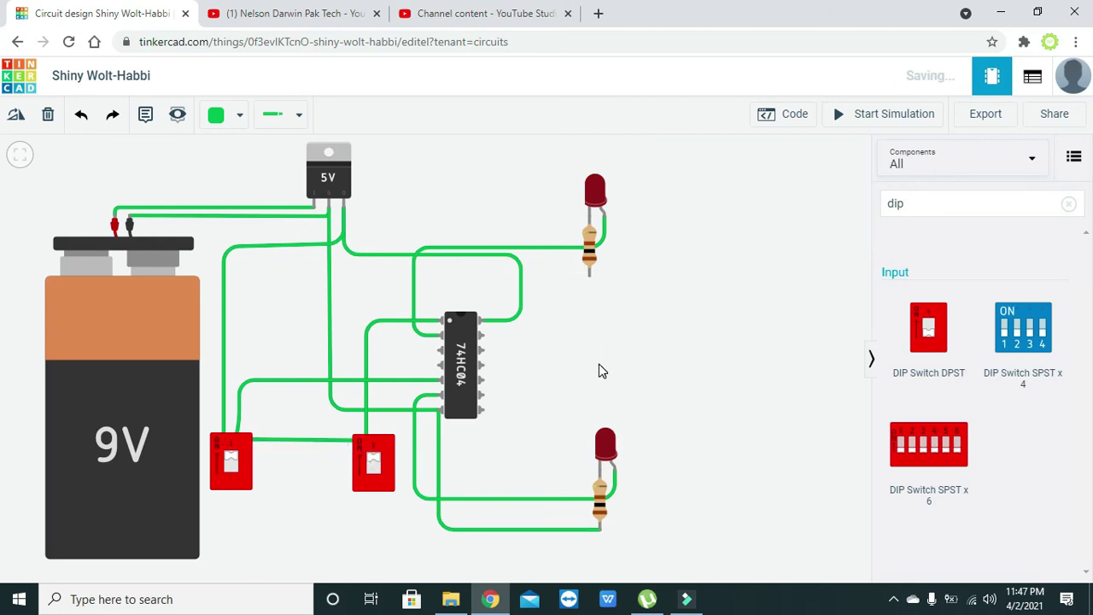
click(587, 279)
click(576, 359)
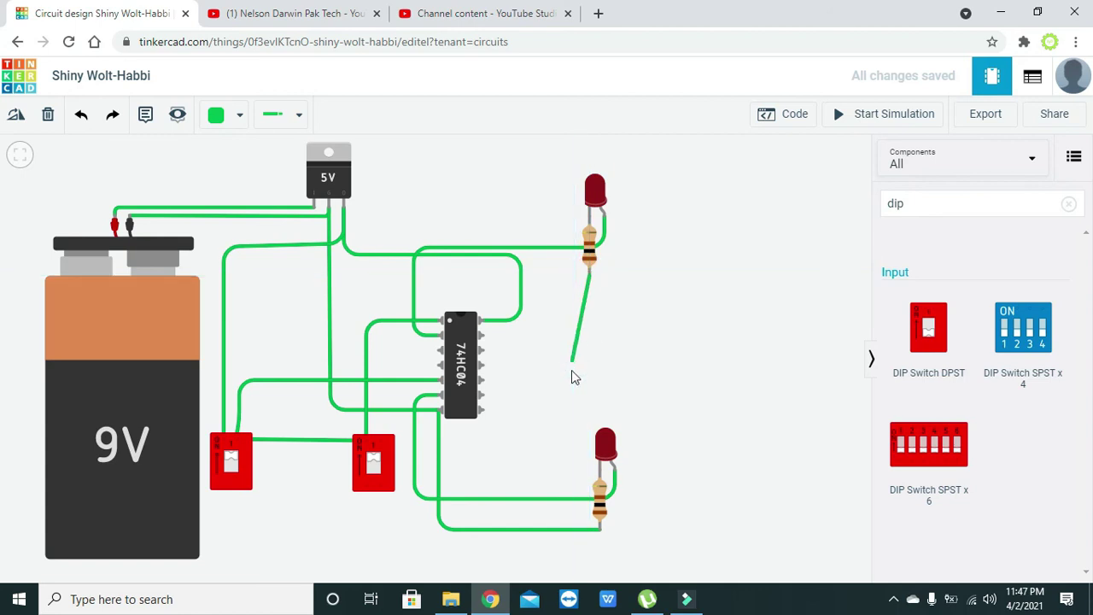
click(600, 531)
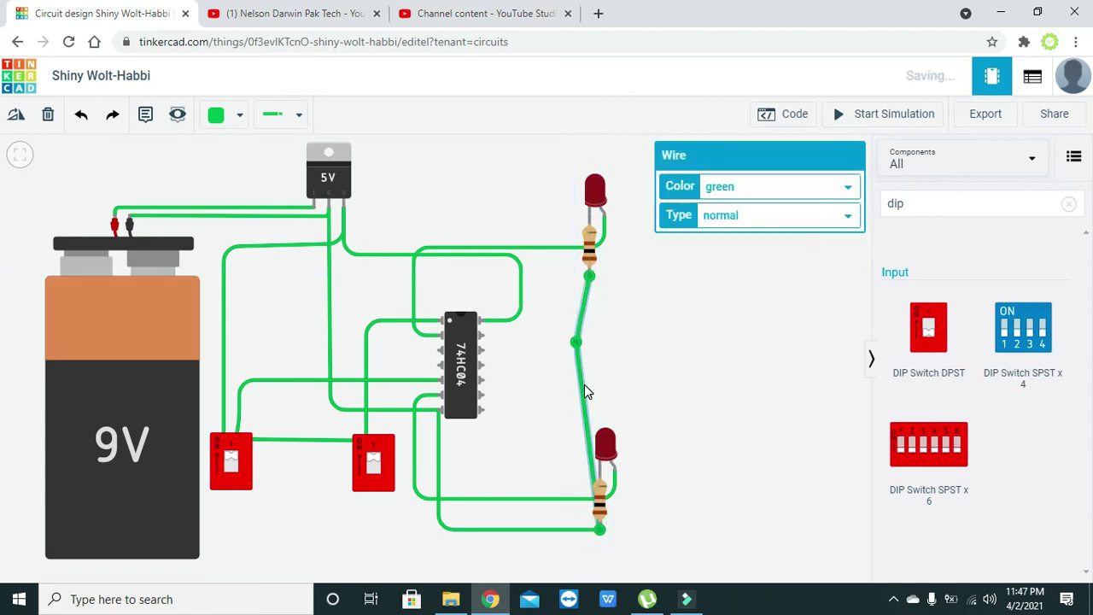
drag(578, 343, 568, 275)
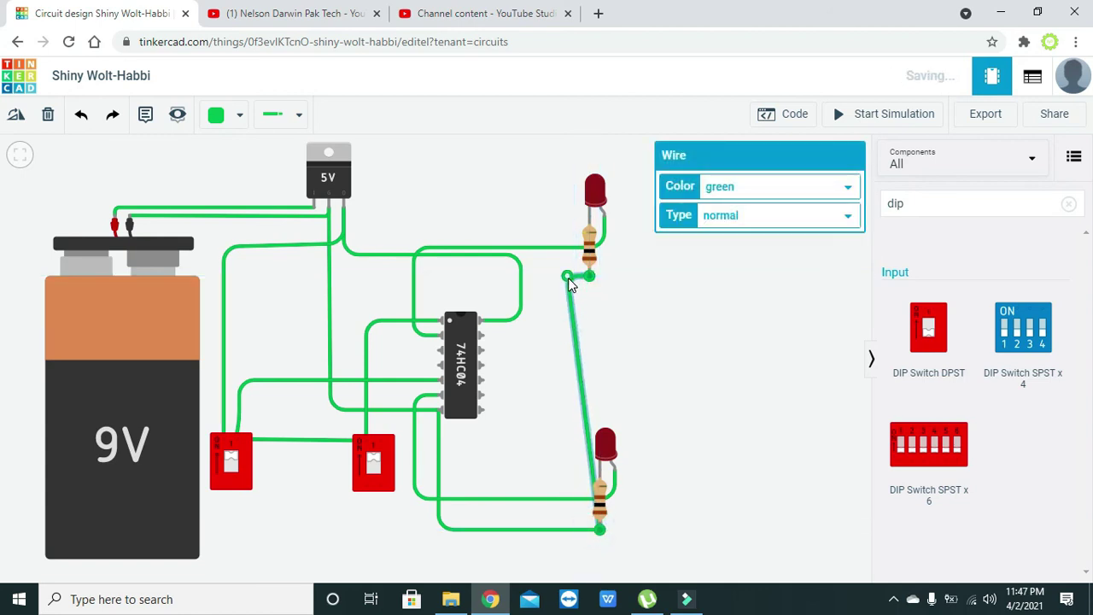
drag(586, 464, 569, 536)
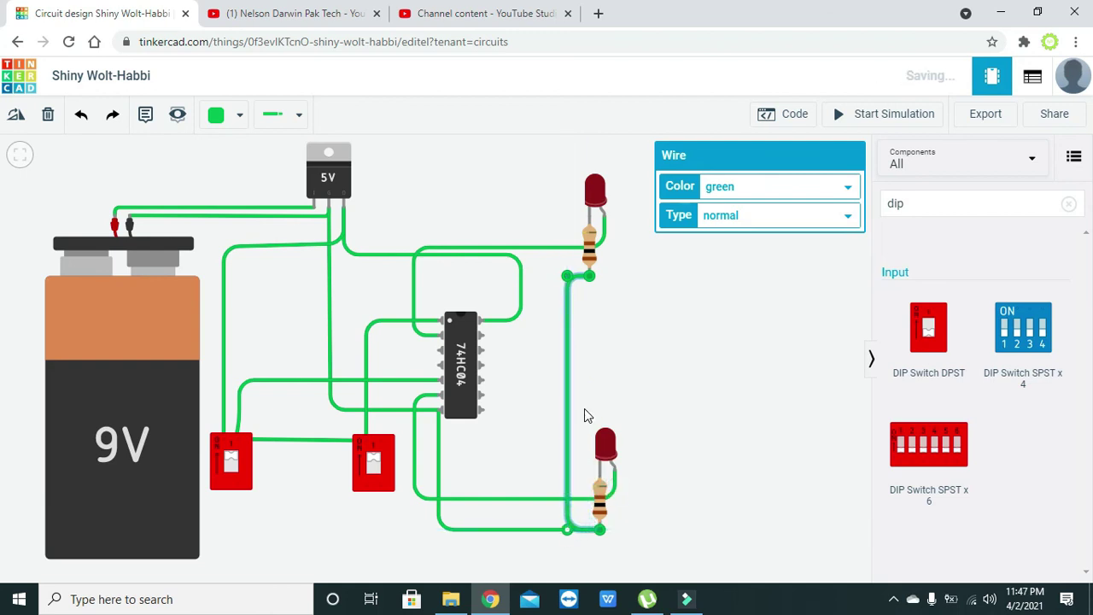
click(586, 413)
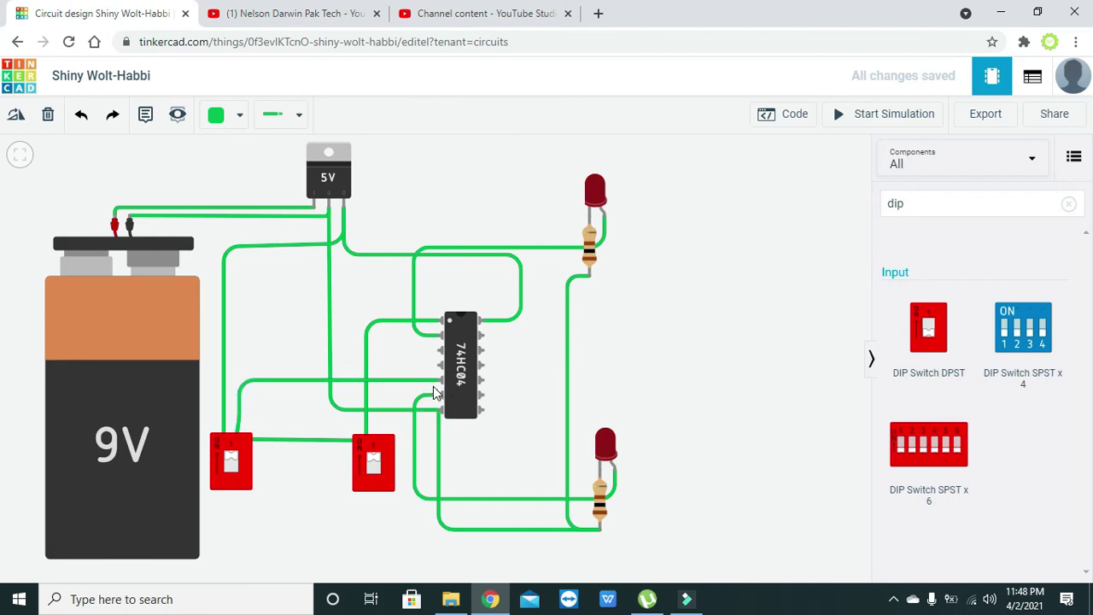
click(239, 429)
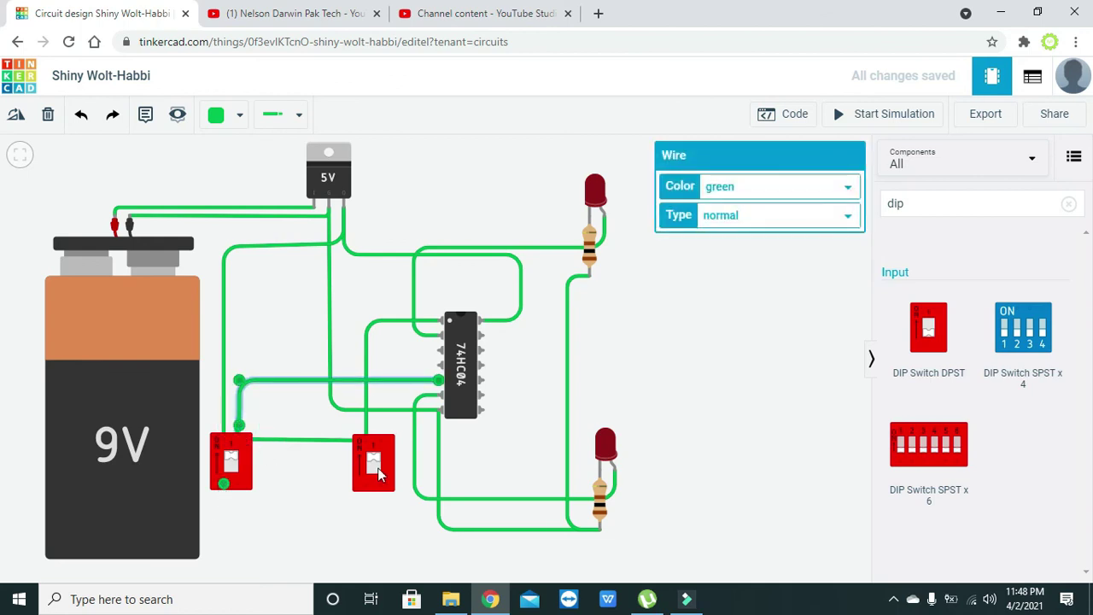
click(375, 489)
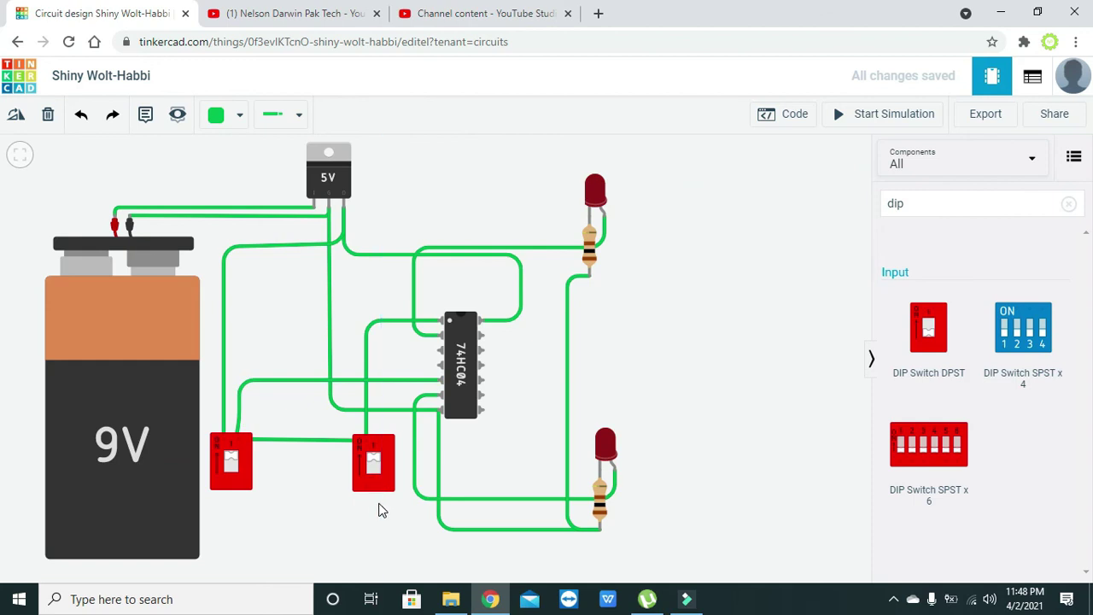
Start the simulation and toggle both DIP switches to test the top and bottom LEDs.
click(366, 490)
click(844, 120)
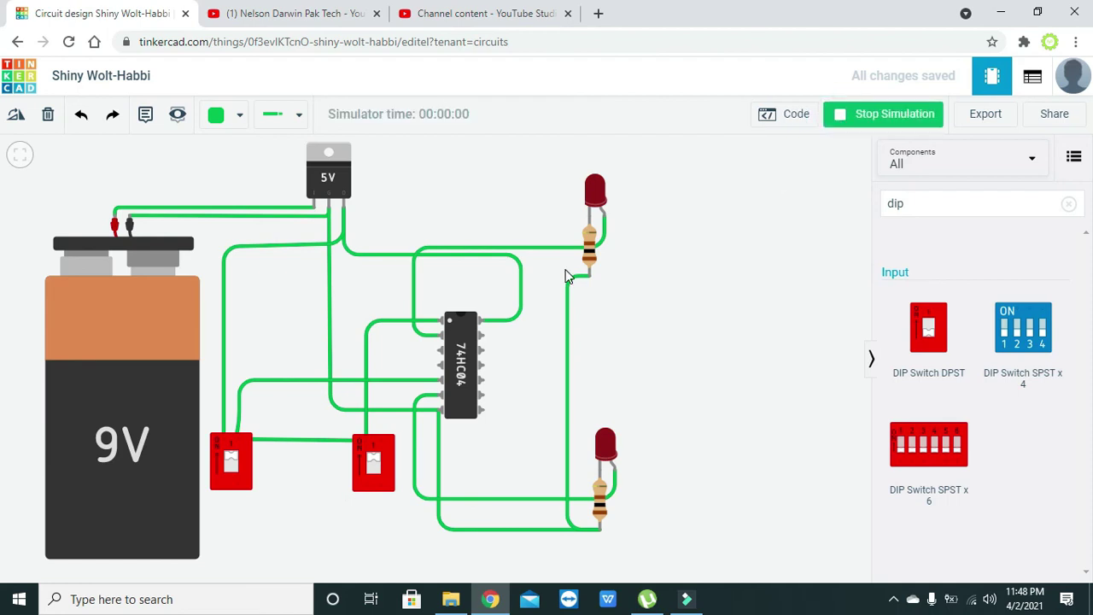
click(381, 465)
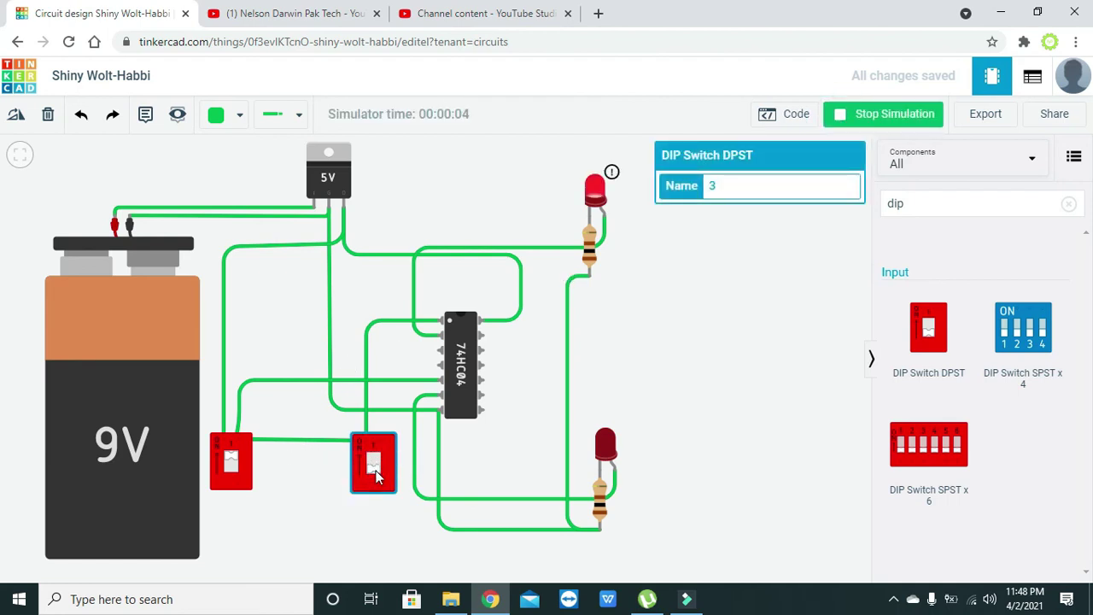
click(375, 464)
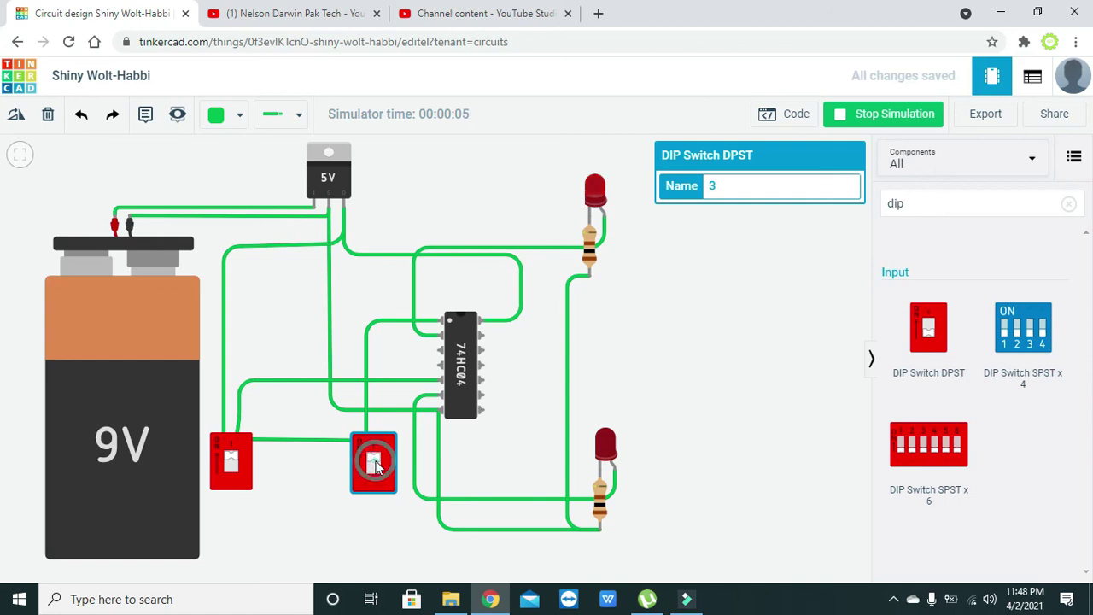
click(233, 462)
click(233, 465)
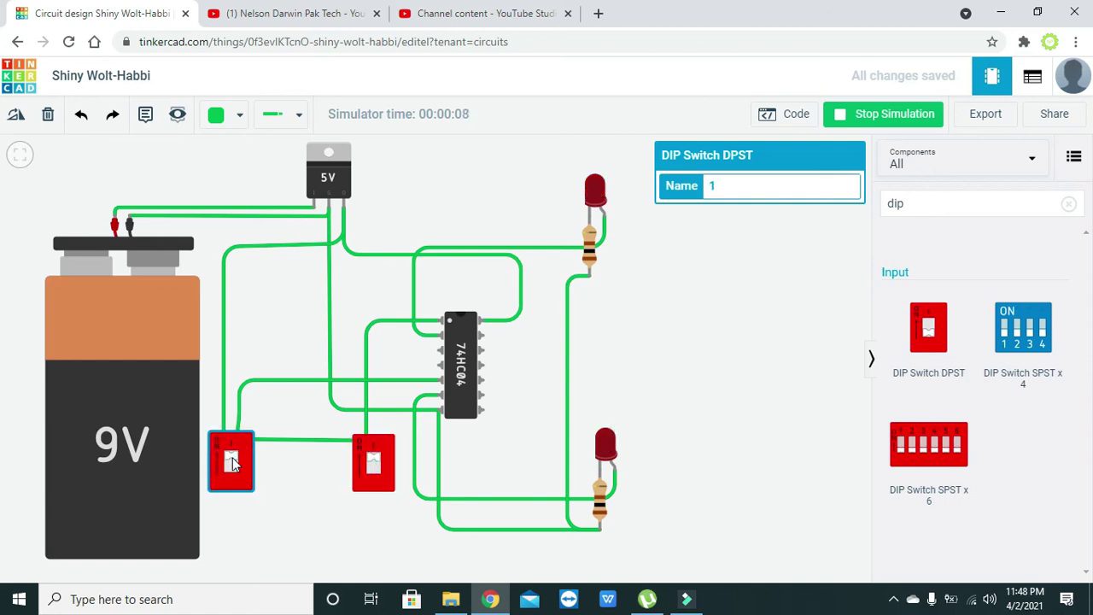
click(376, 468)
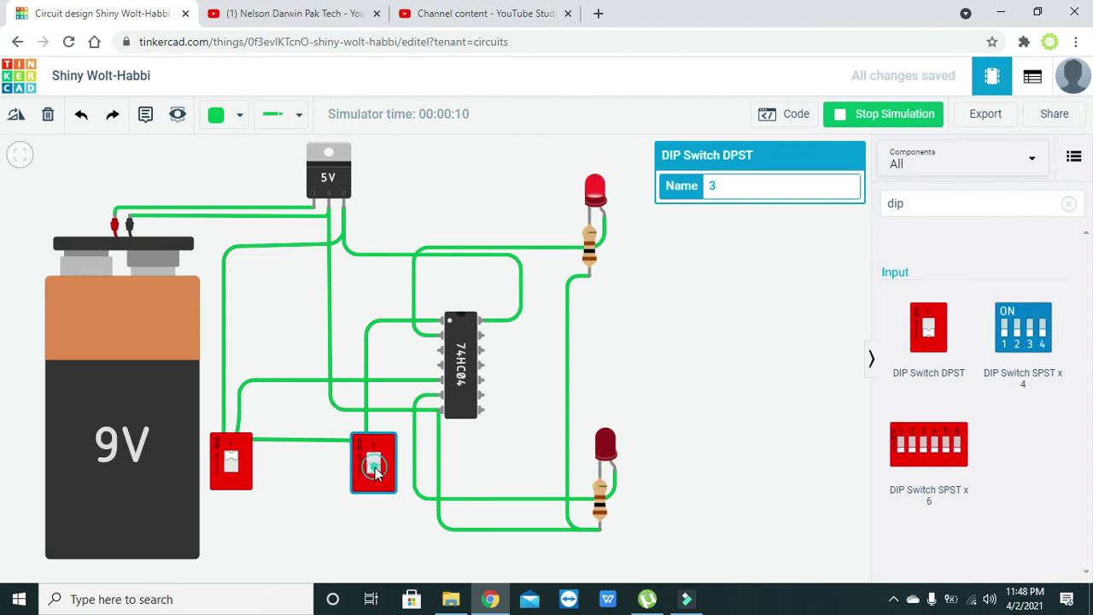
click(376, 470)
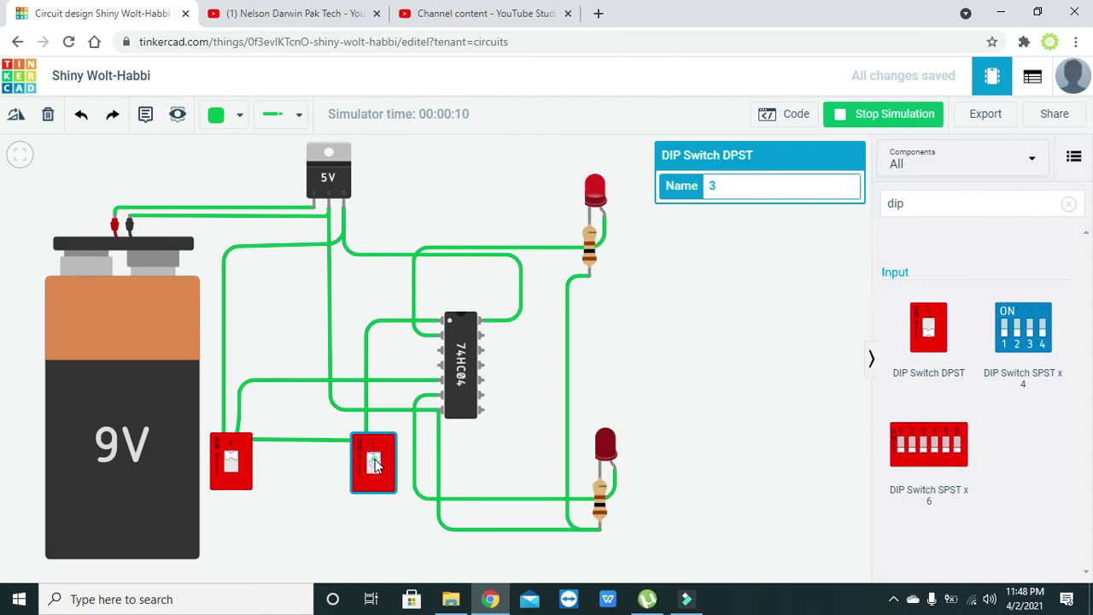
Keep toggling the left and right switches, ending with both LEDs lit.
click(231, 463)
click(231, 461)
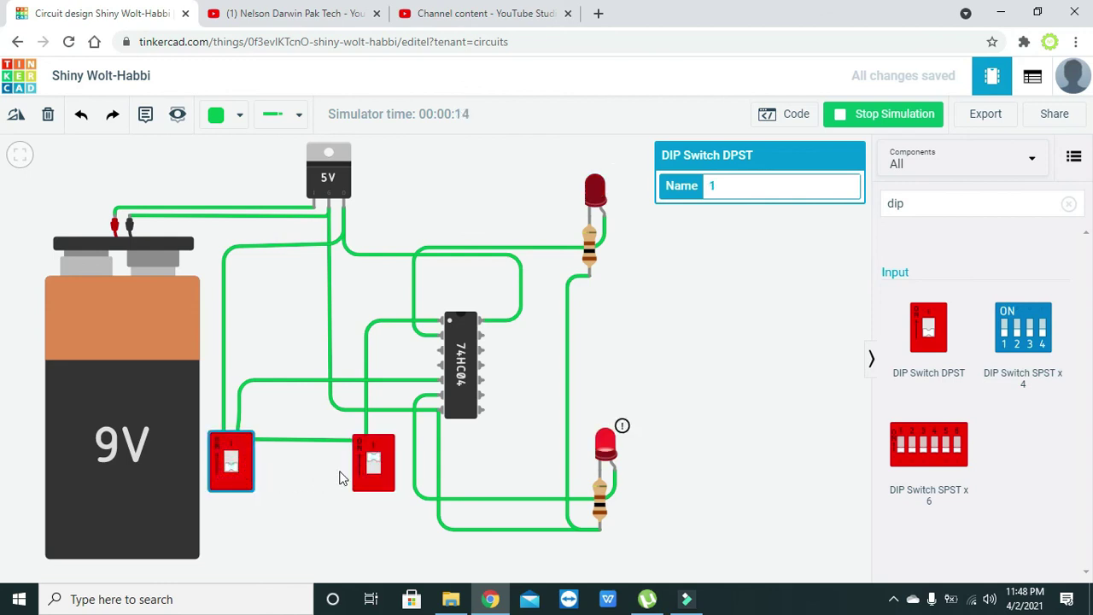
click(376, 465)
click(376, 464)
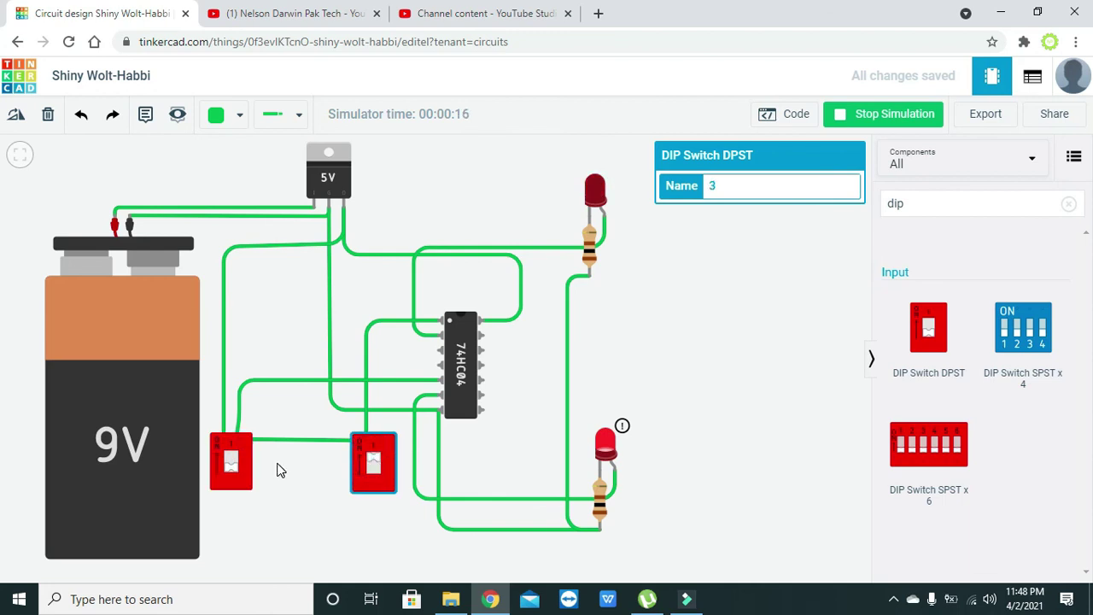
click(232, 462)
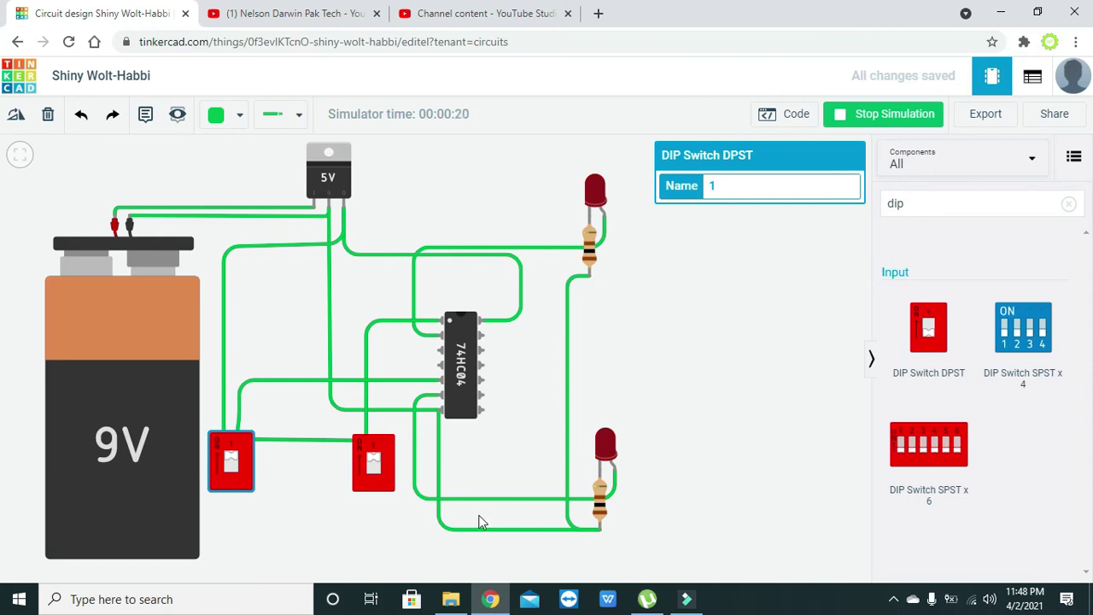
click(376, 464)
click(236, 468)
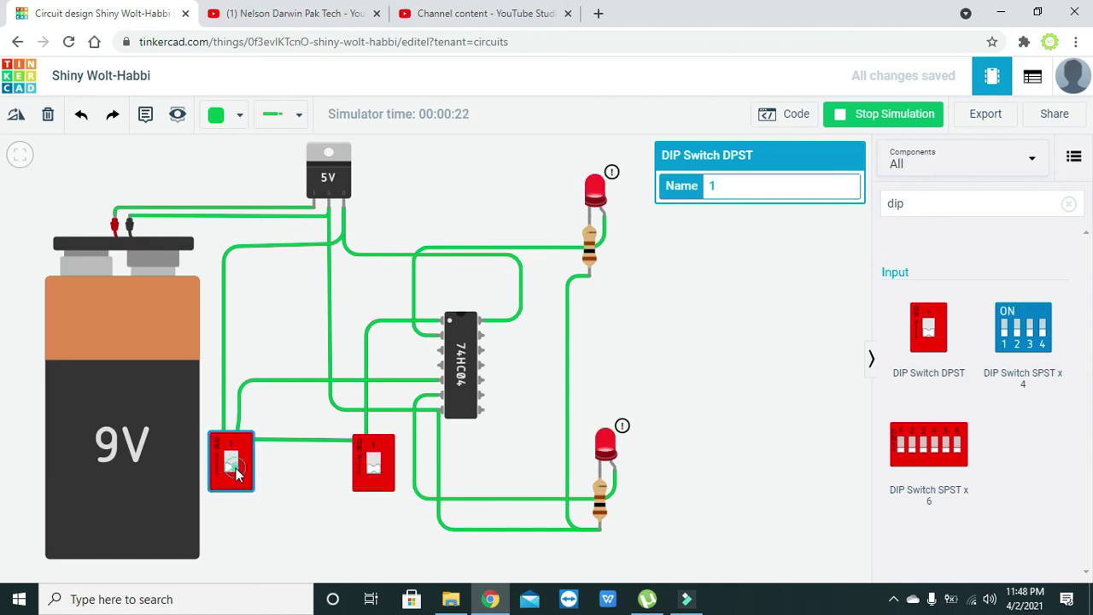
drag(703, 342, 742, 336)
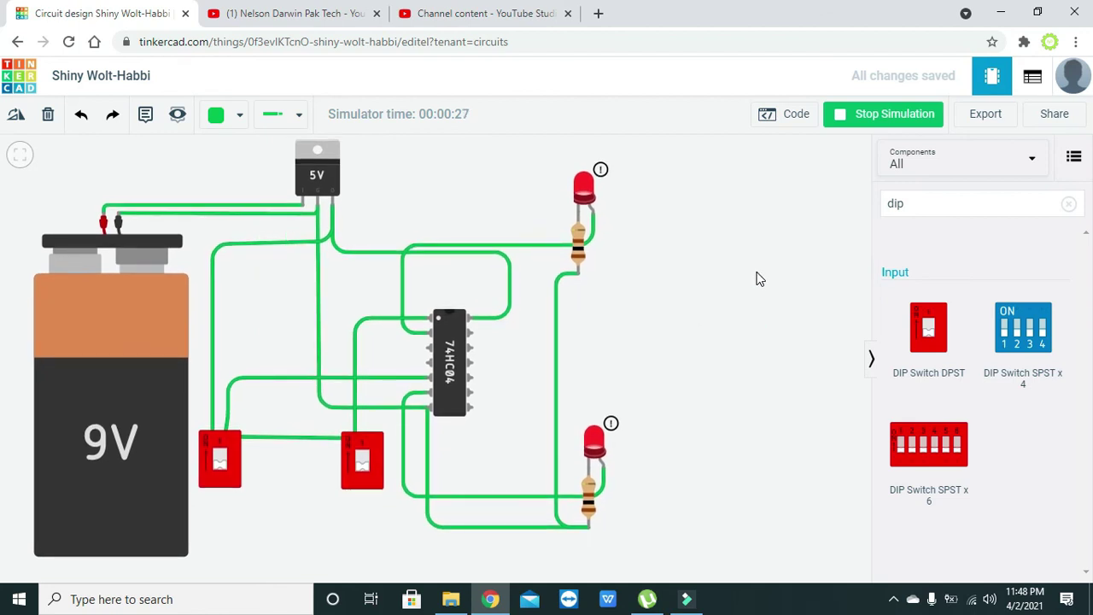